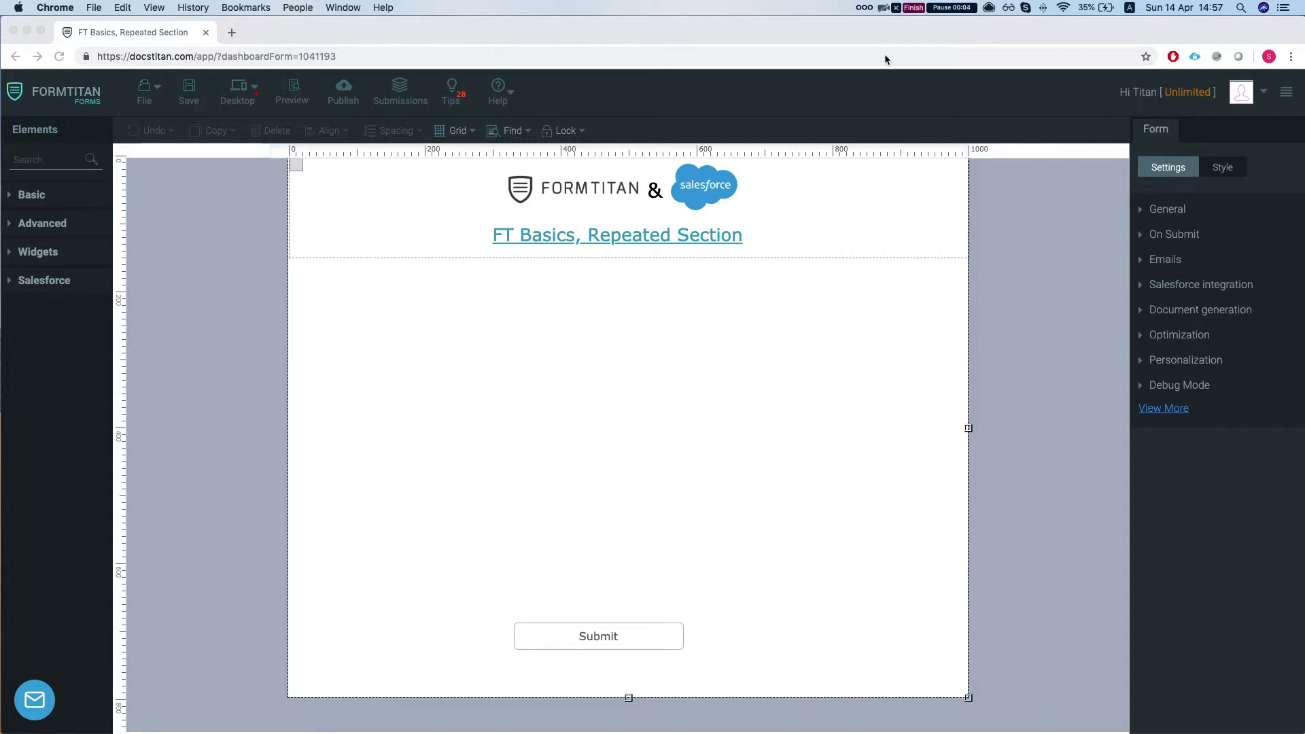
- Add a Section to the form, enlarge it, and make it repeated
click(53, 159)
text(sec)
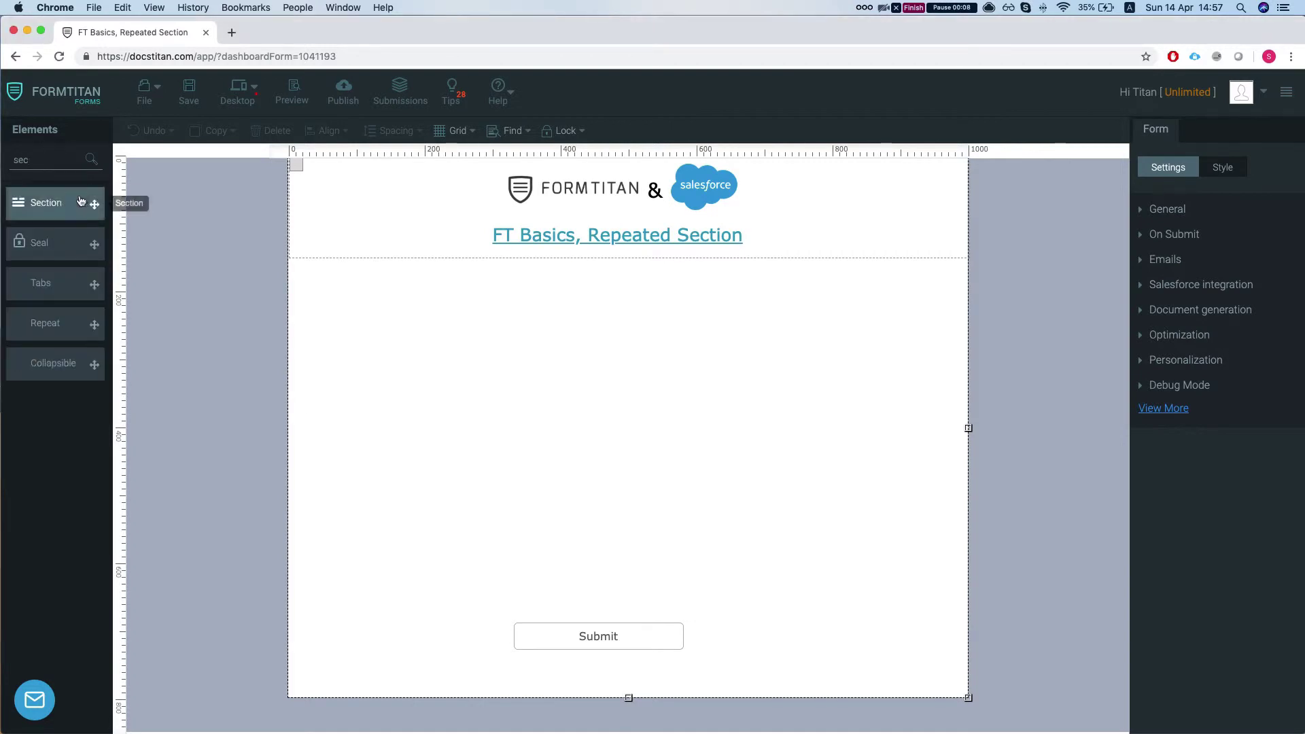
drag(94, 204, 542, 373)
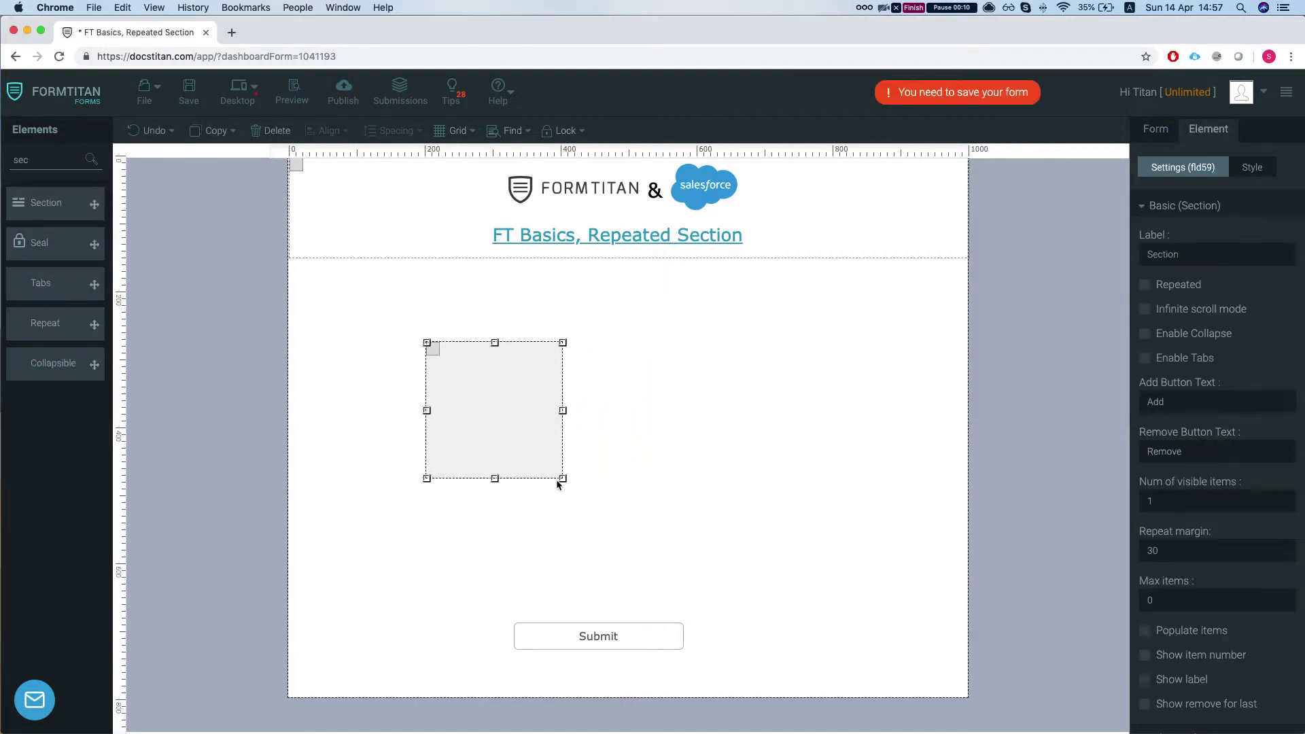
drag(563, 480, 642, 486)
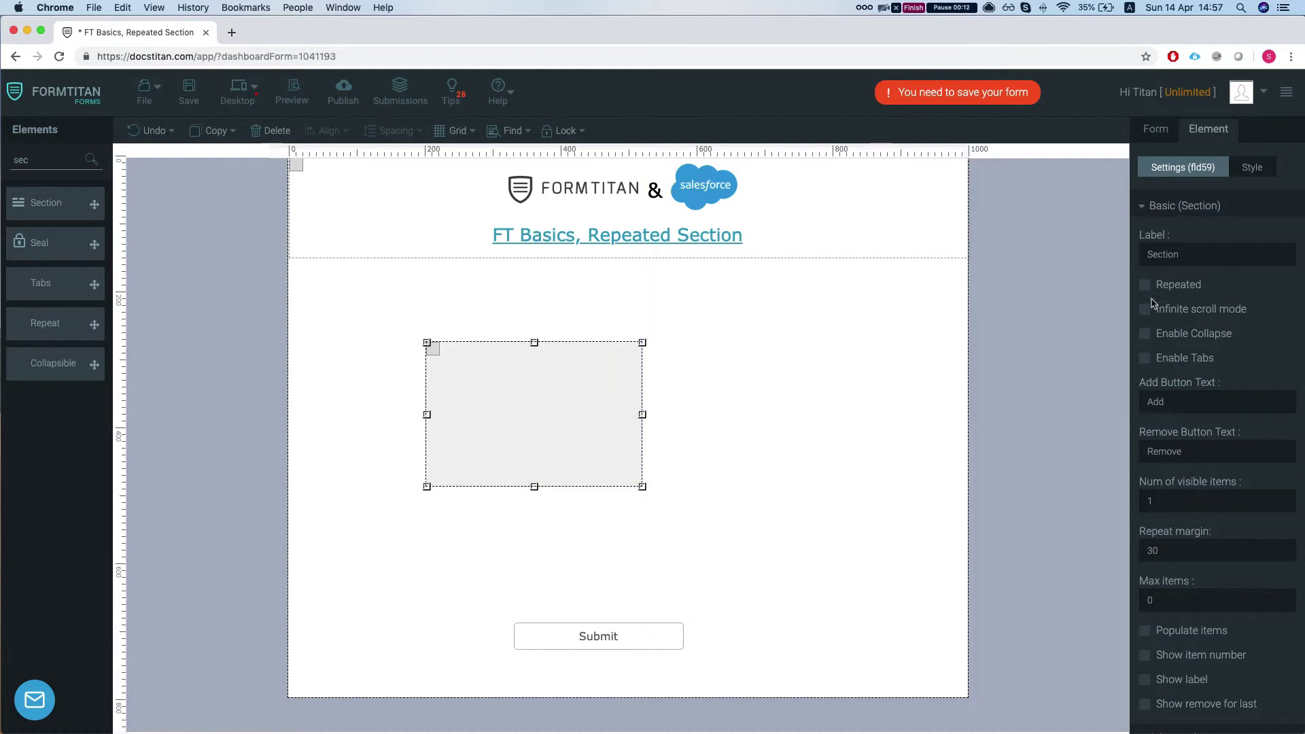
click(1147, 287)
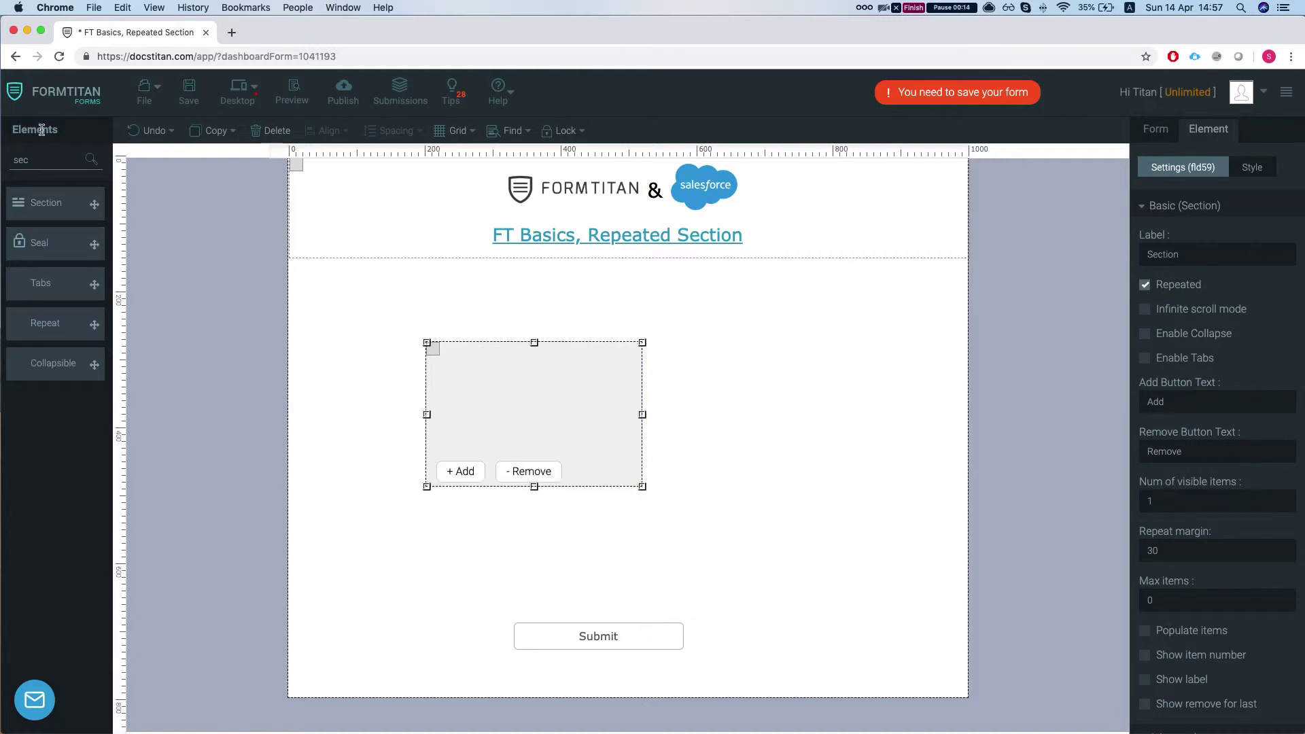
- Place a Textbox inside the section, widen the section, and label the field 'Account Name'
text(text)
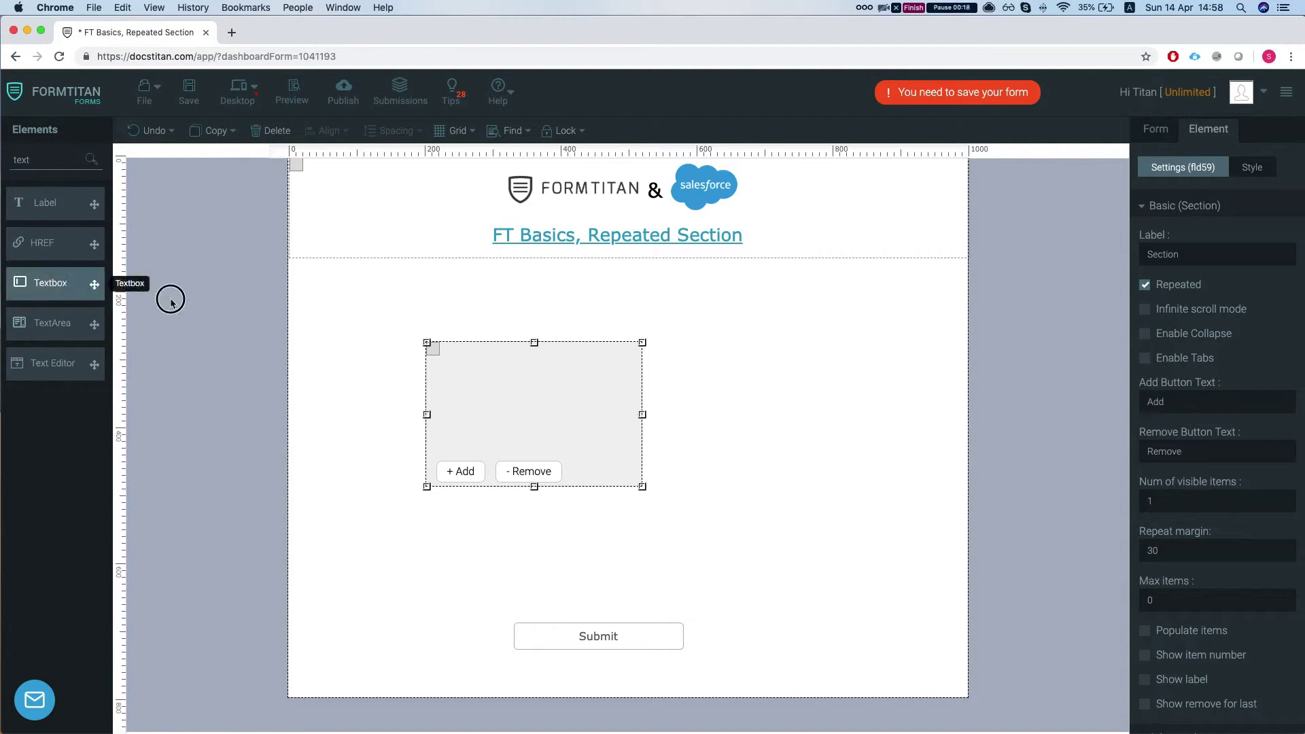
drag(170, 301, 496, 388)
click(640, 482)
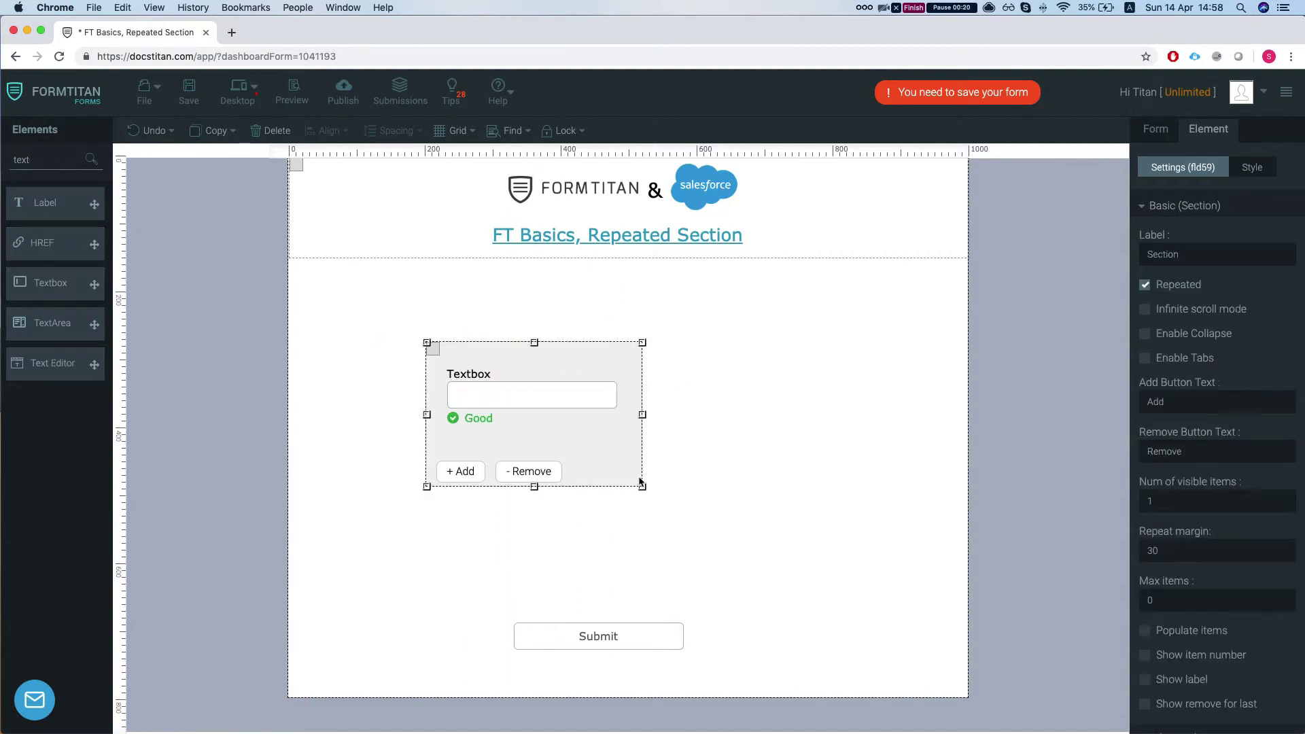
drag(642, 487, 663, 487)
click(533, 378)
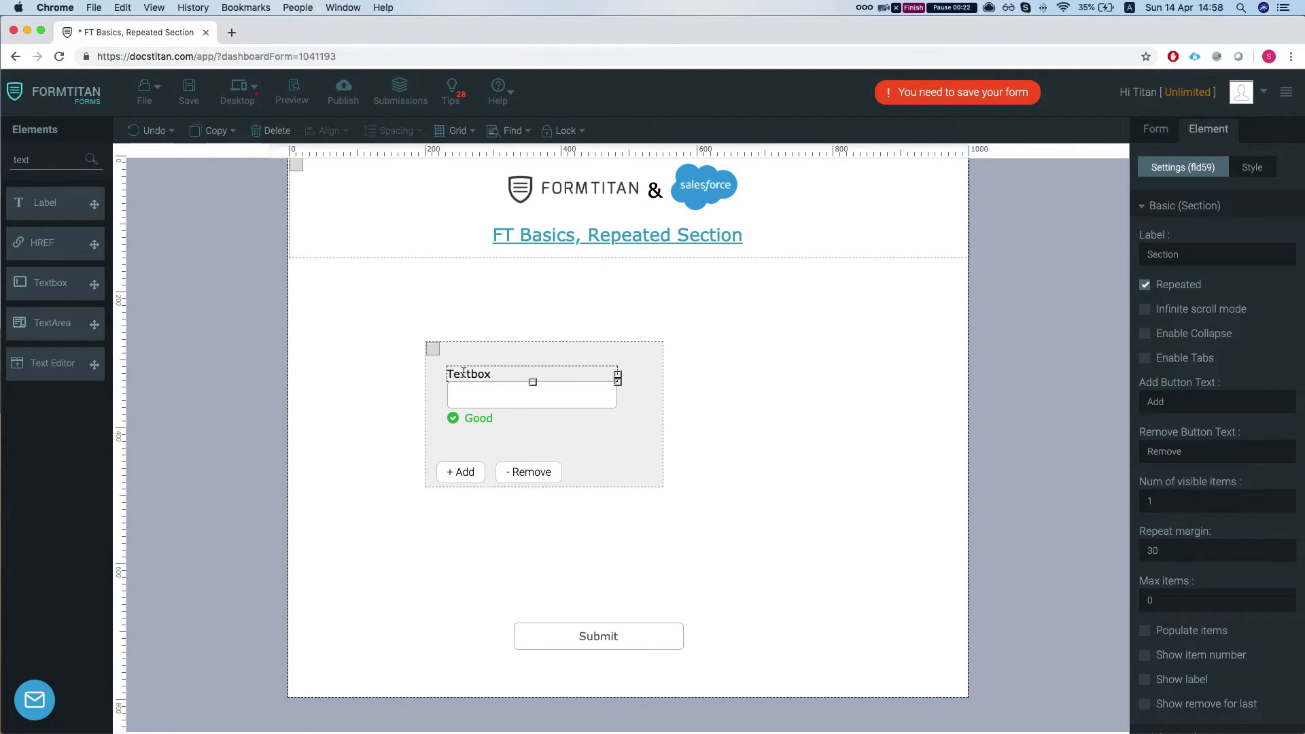
double_click(463, 373)
text(Ac)
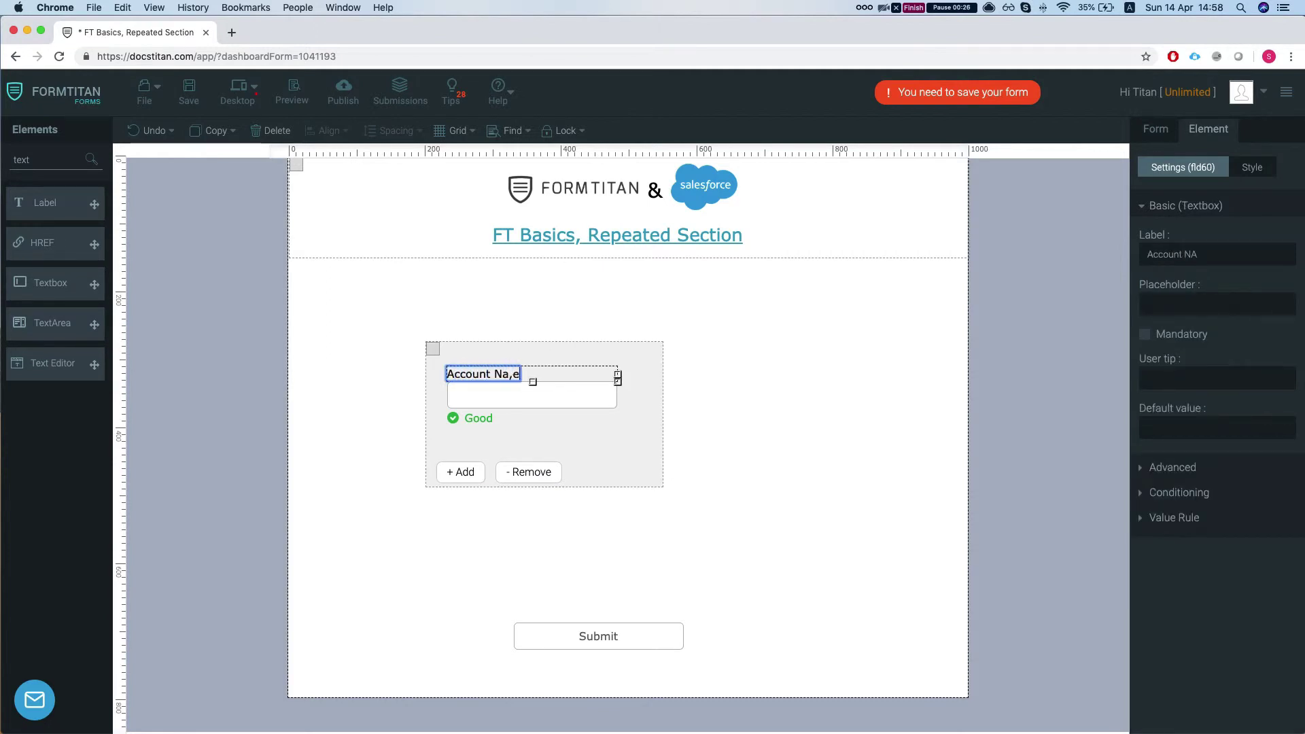
text(count Na,m)
key(BackSpace)
key(BackSpace)
text(me)
click(477, 323)
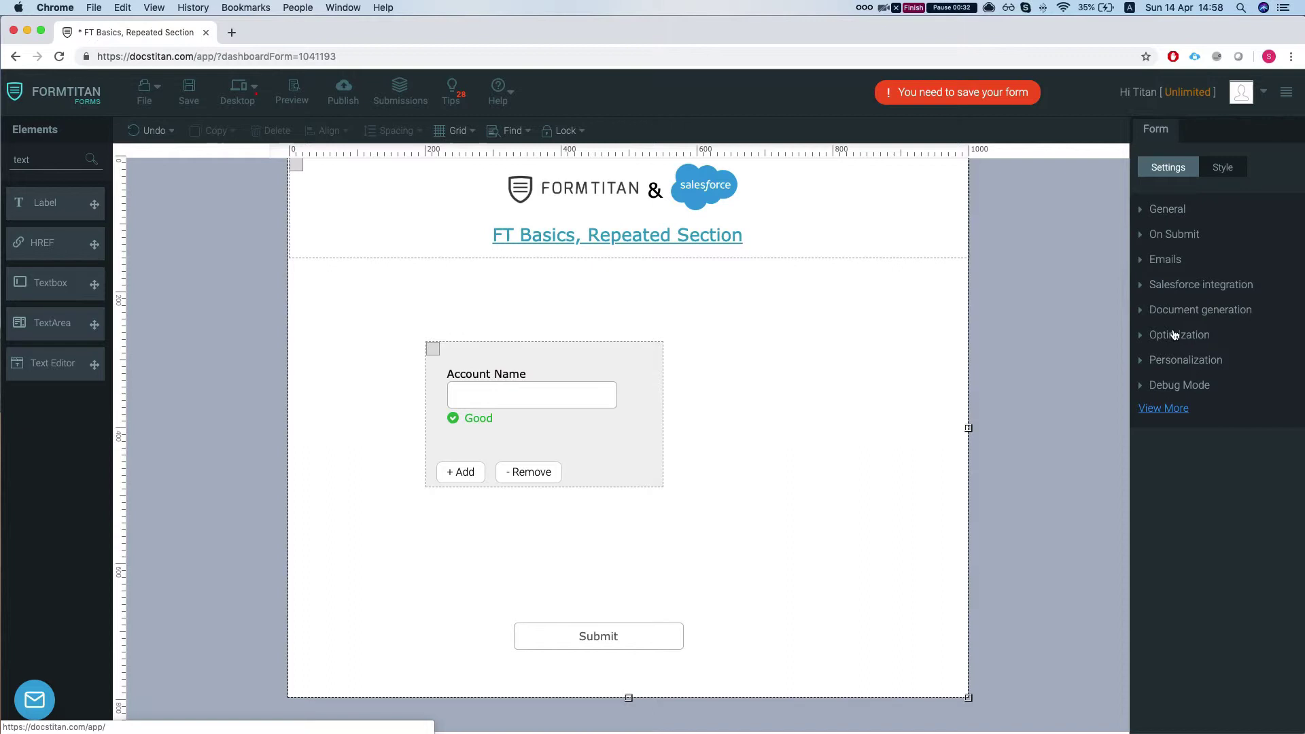
- Delete the old Salesforce Account create mapping and add a new Account object
click(1197, 291)
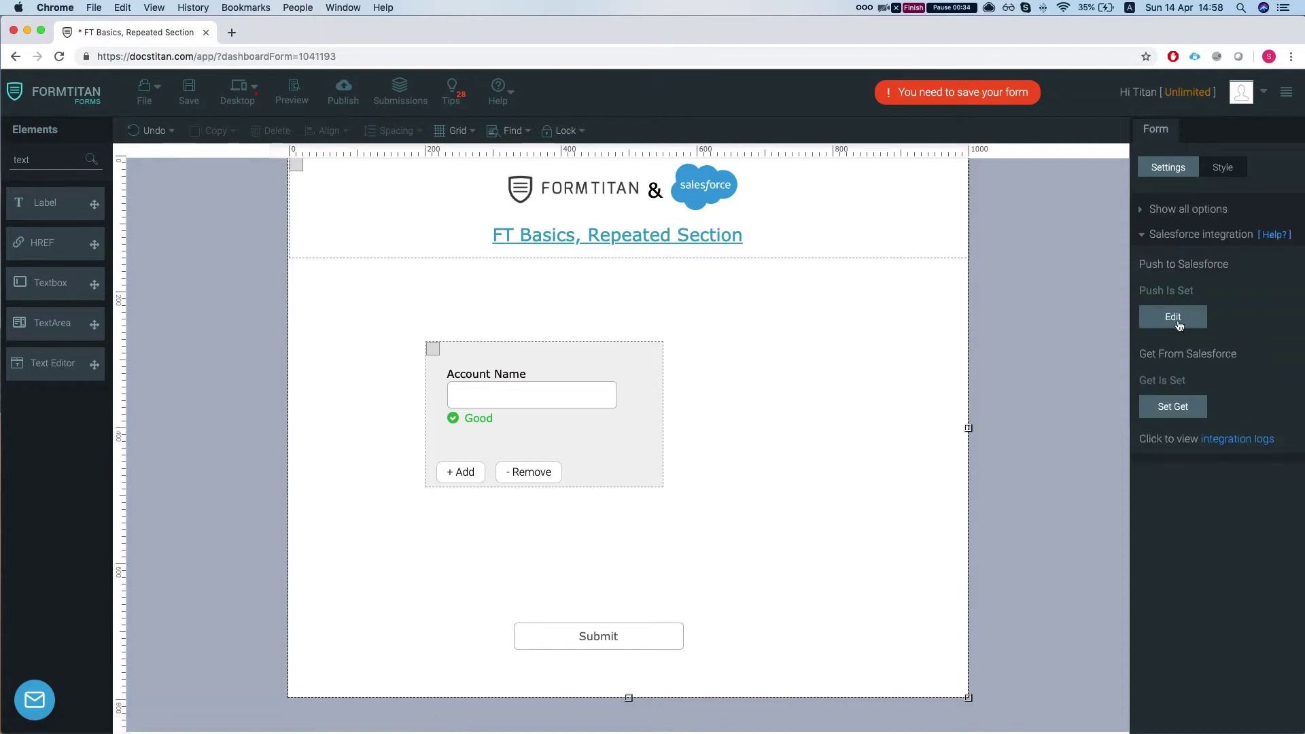
click(1174, 318)
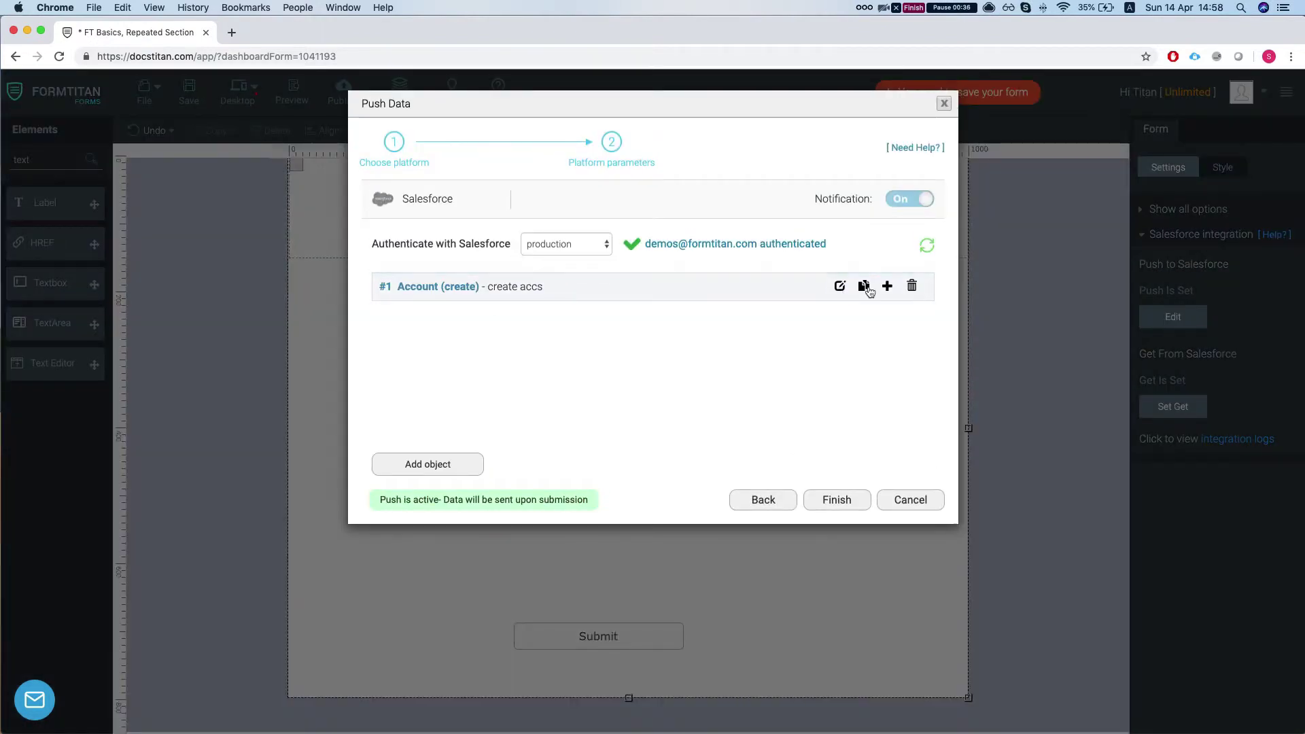
click(912, 285)
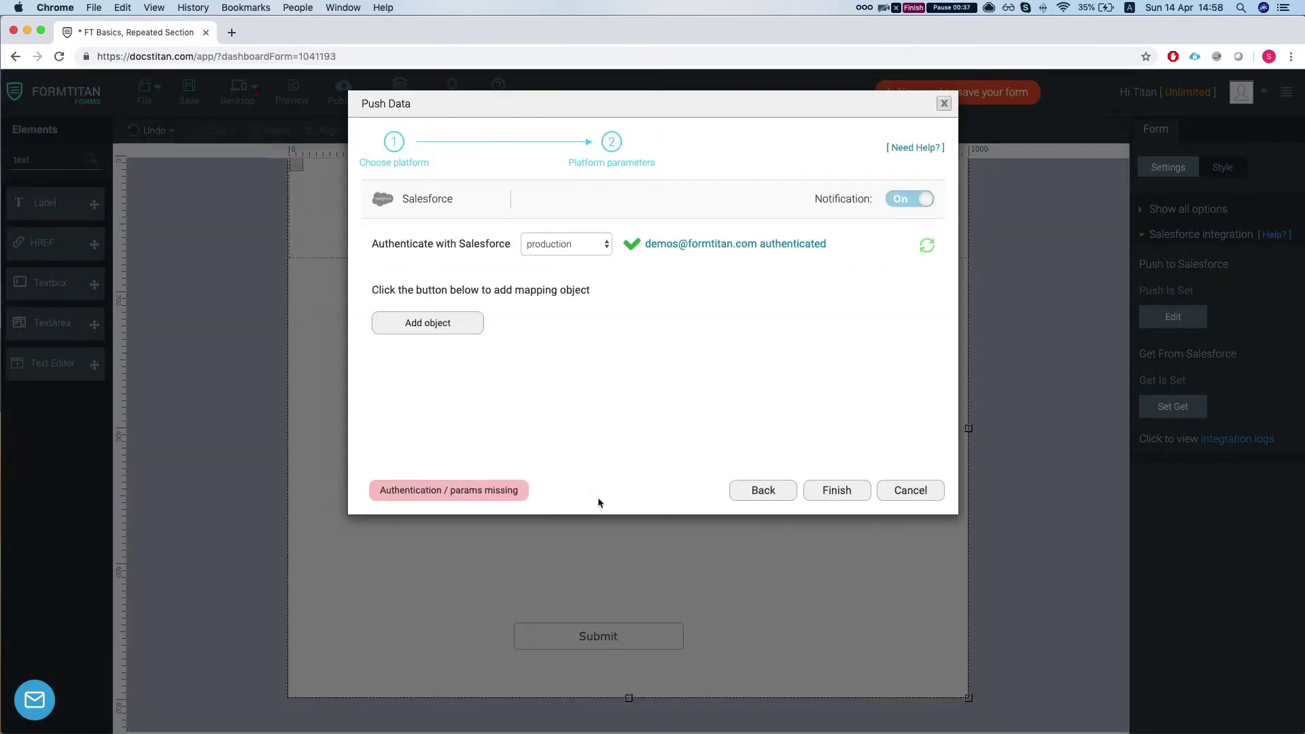
click(415, 324)
click(452, 195)
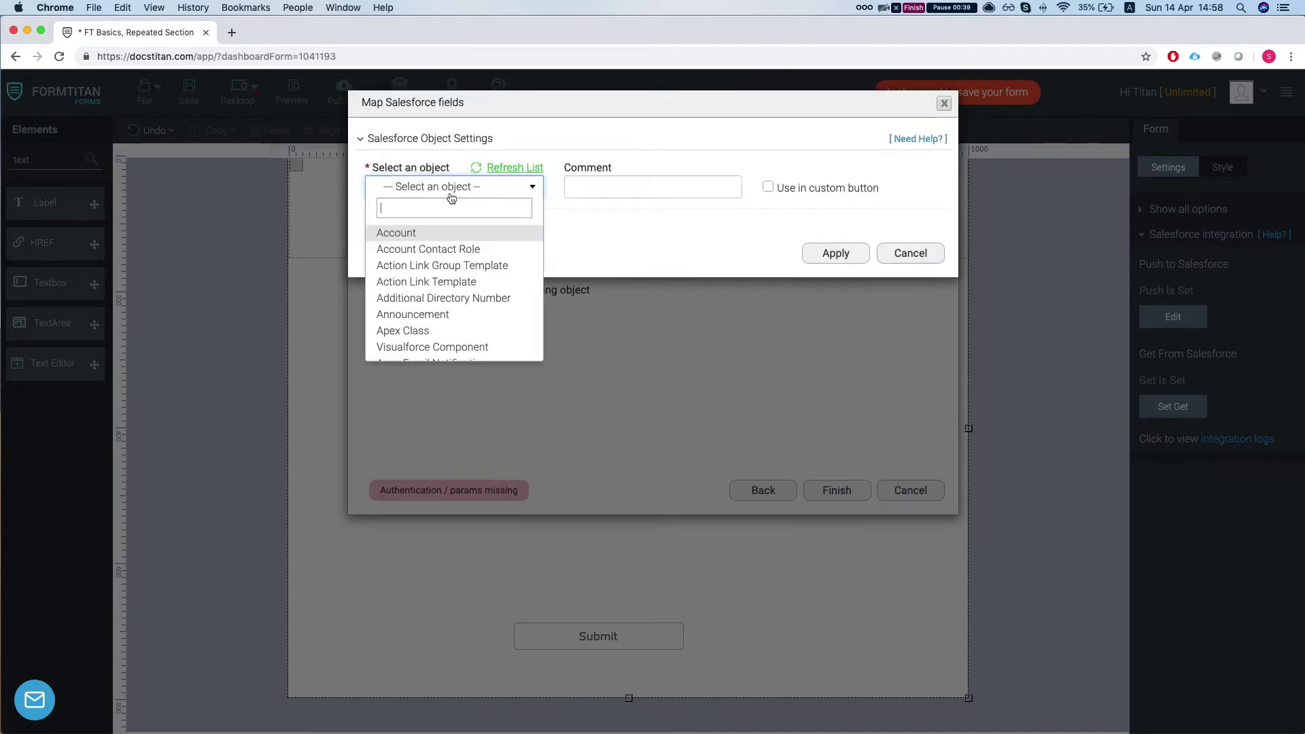
click(438, 235)
- Map the form's Account Name field to the Salesforce Account Name and apply
click(411, 274)
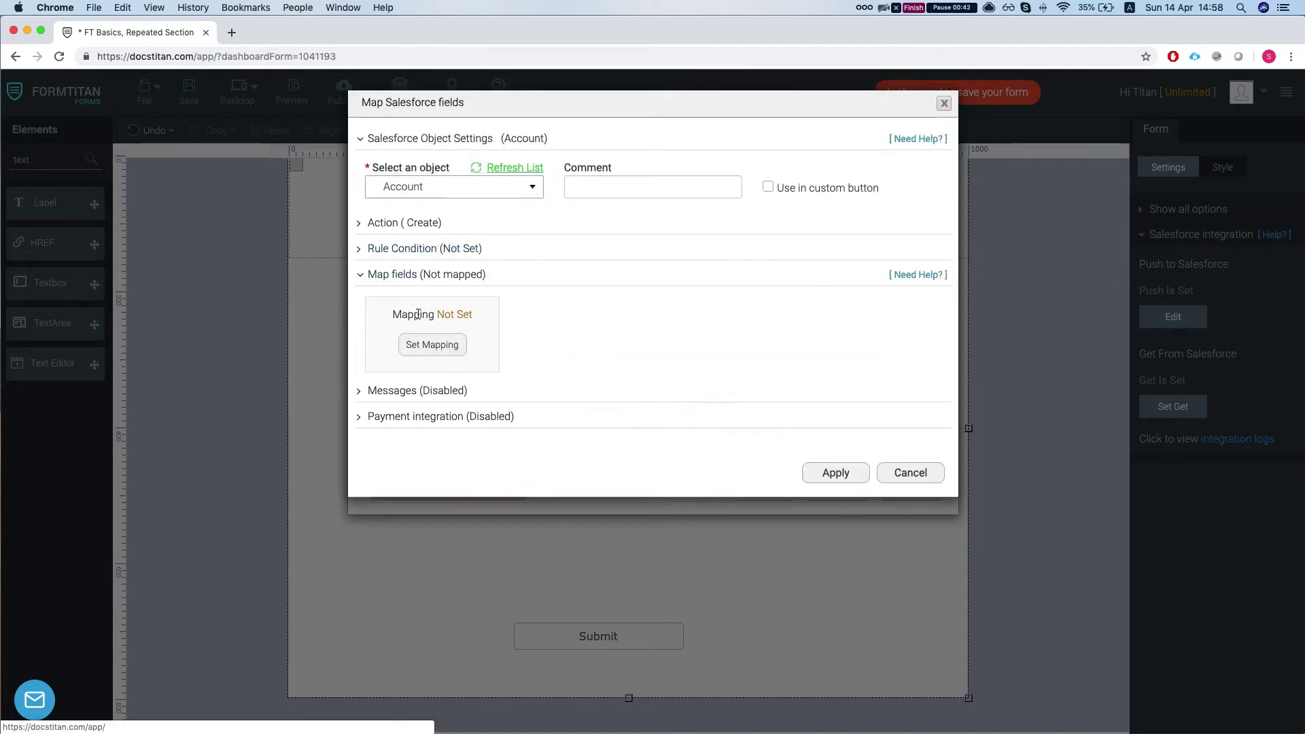
click(432, 345)
click(503, 240)
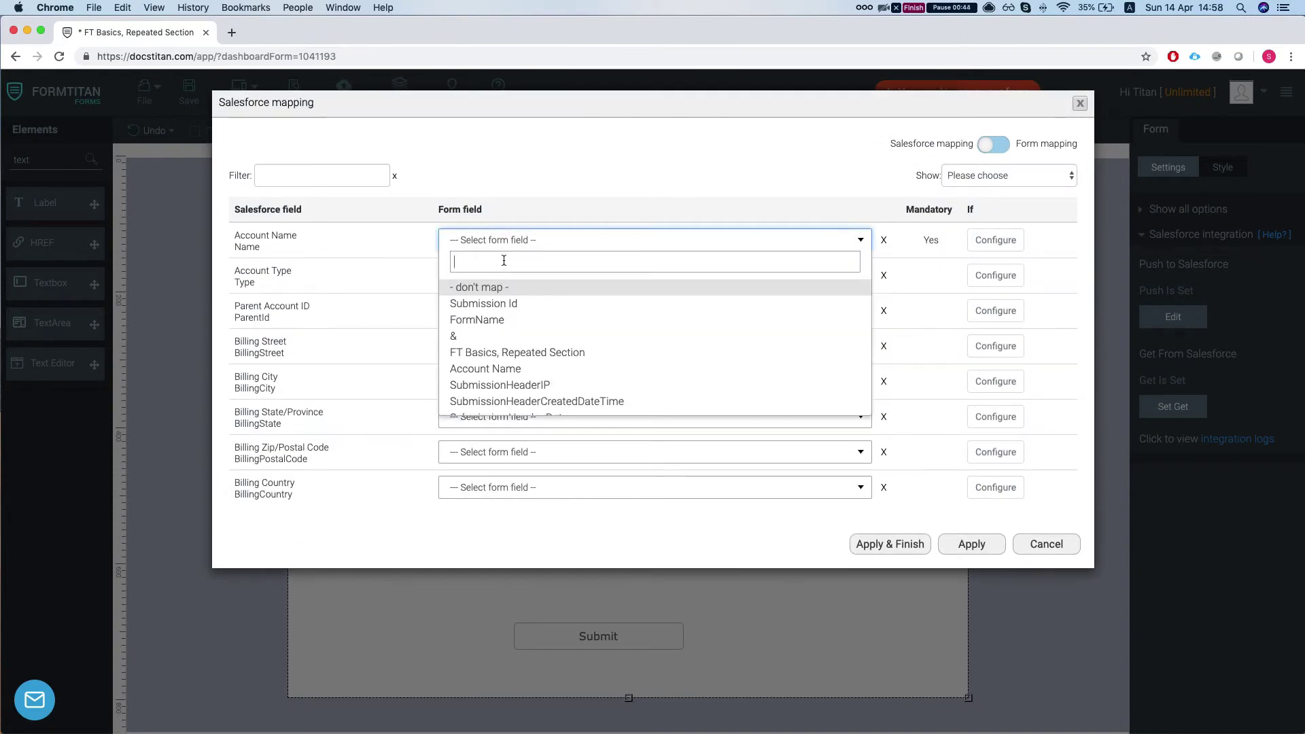
text(acco)
click(494, 287)
click(889, 543)
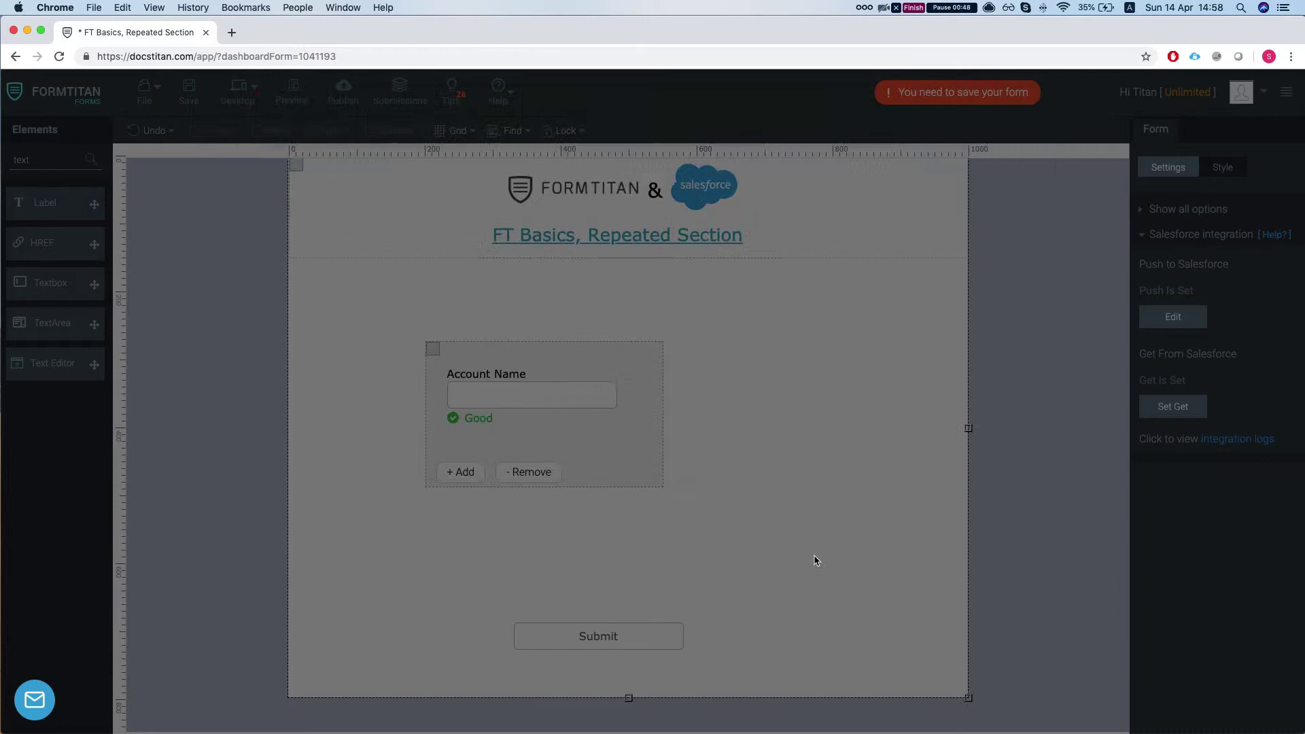
- Publish the form, add a second entry 'second', submit, and close the live tab
click(343, 85)
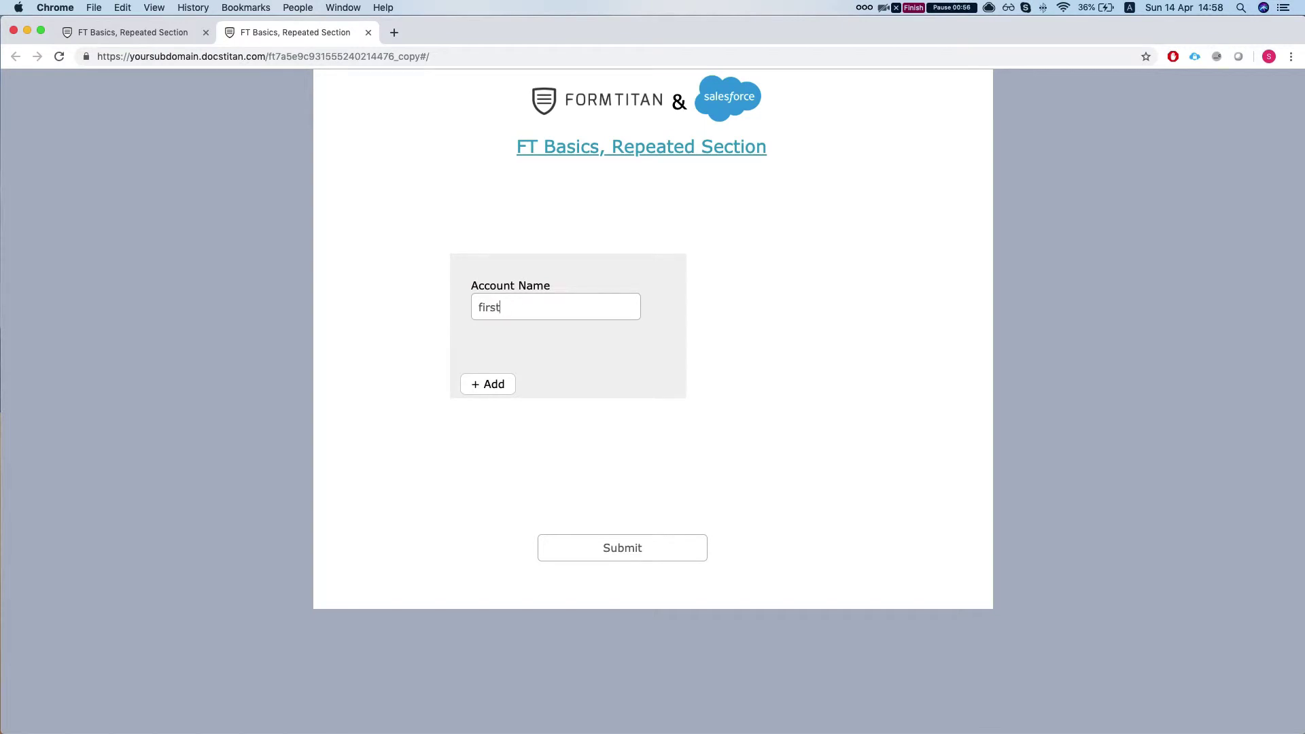
click(488, 385)
click(492, 305)
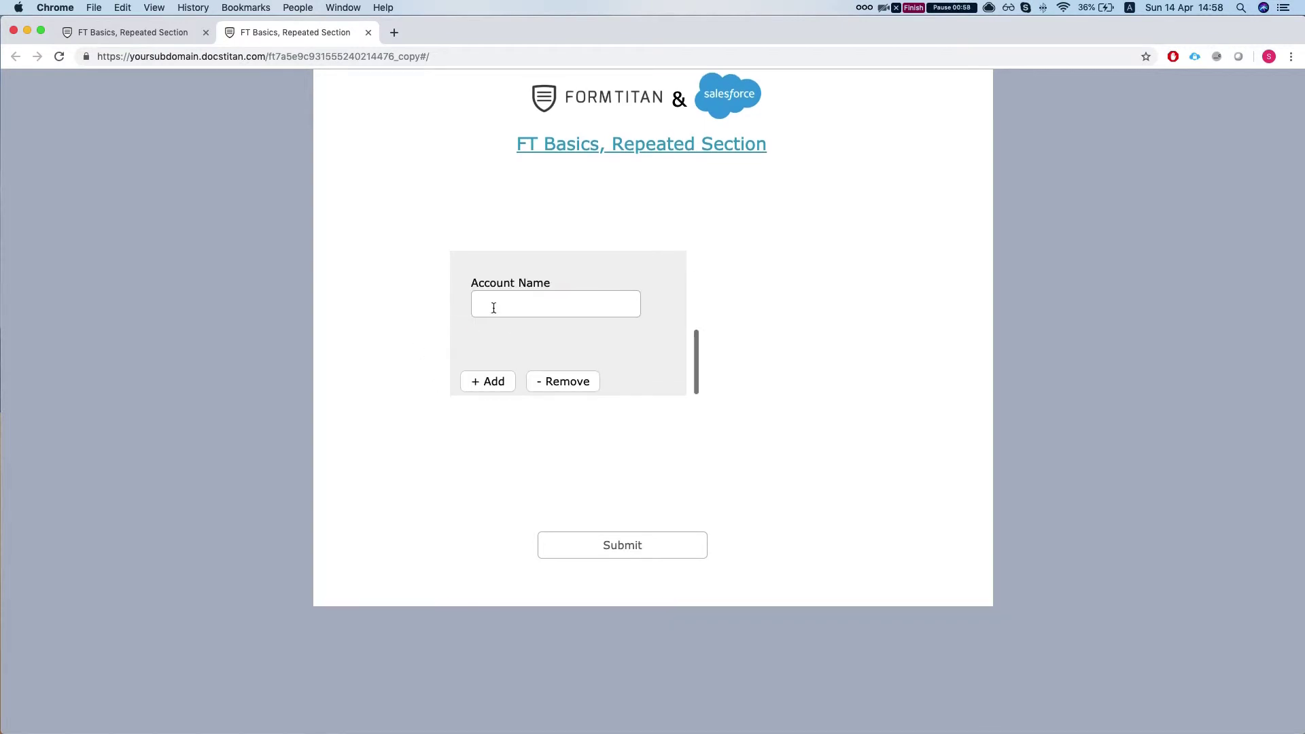
text(second)
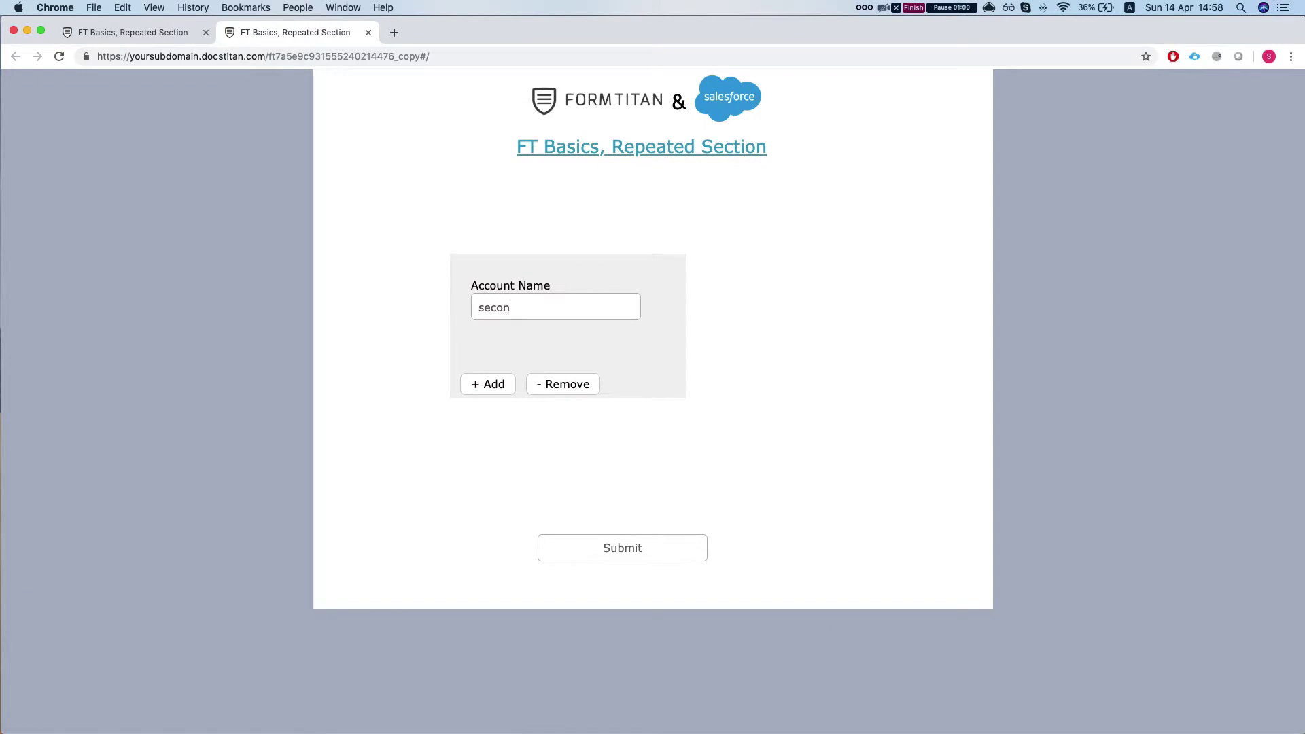
click(609, 549)
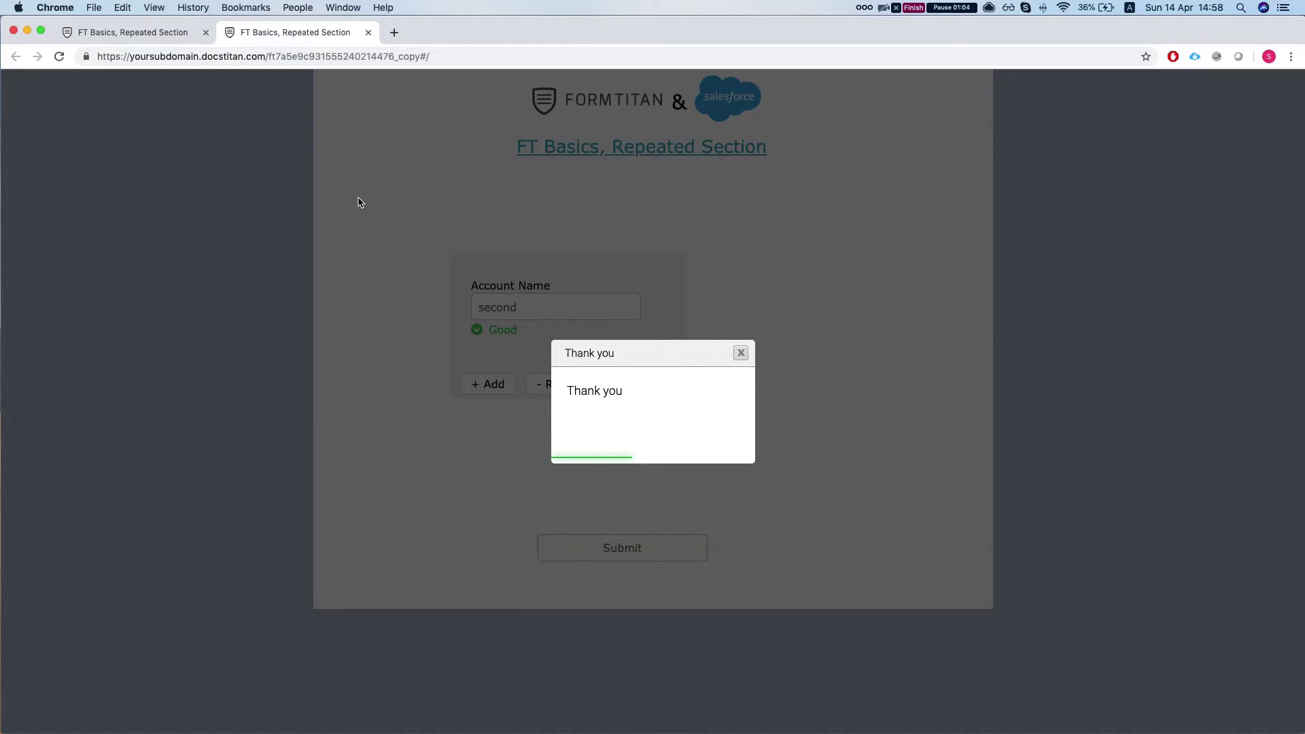
click(367, 33)
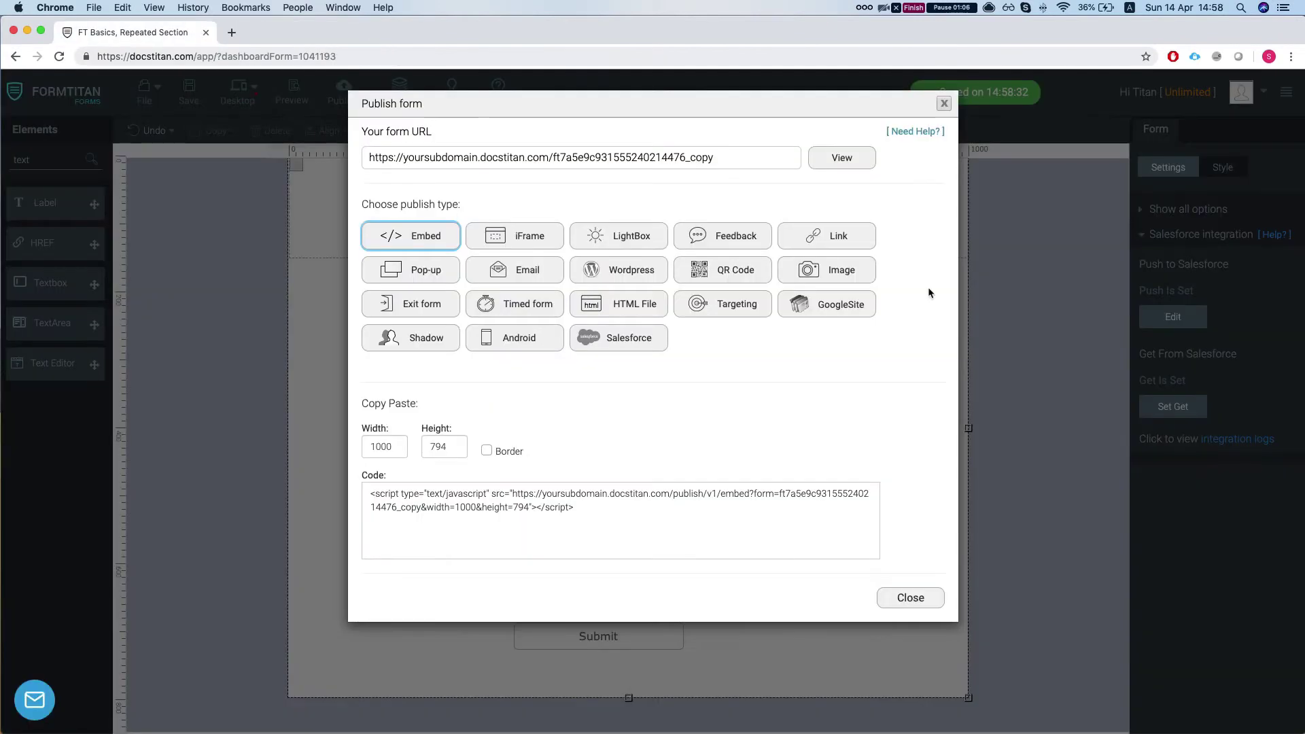
click(944, 103)
click(401, 92)
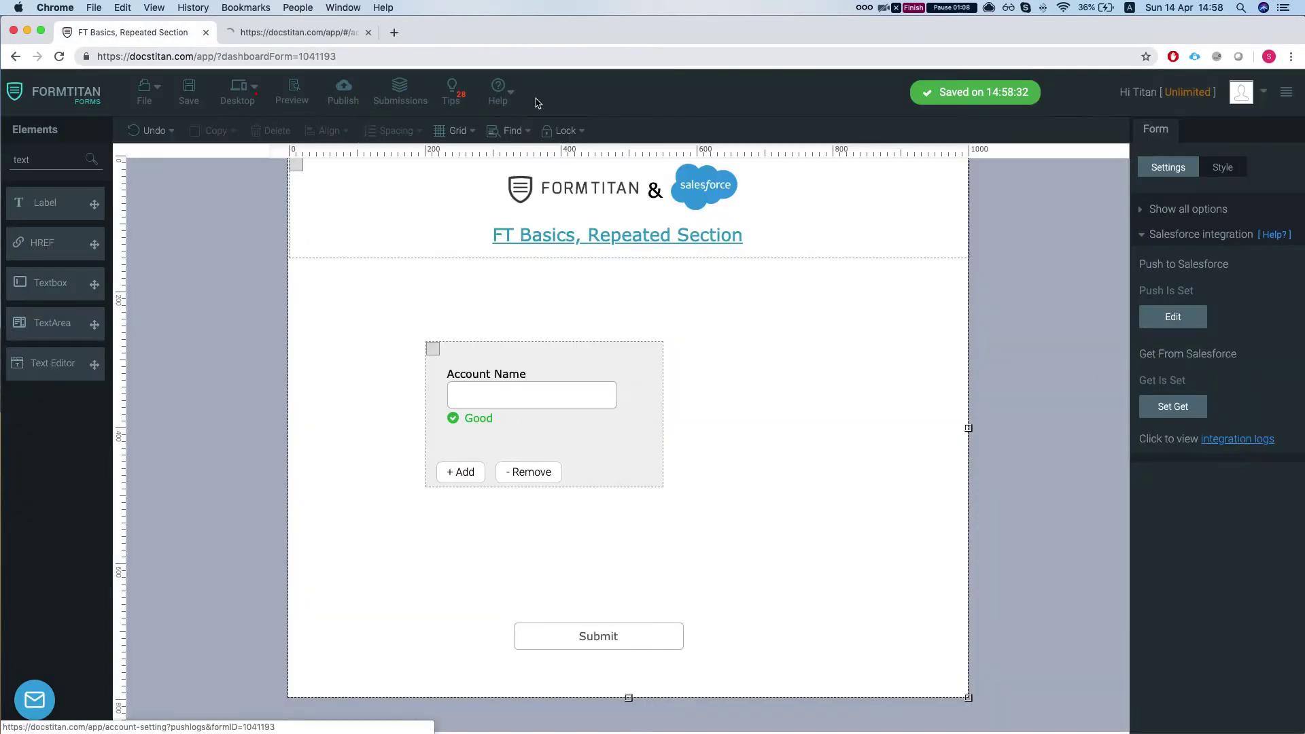
click(292, 36)
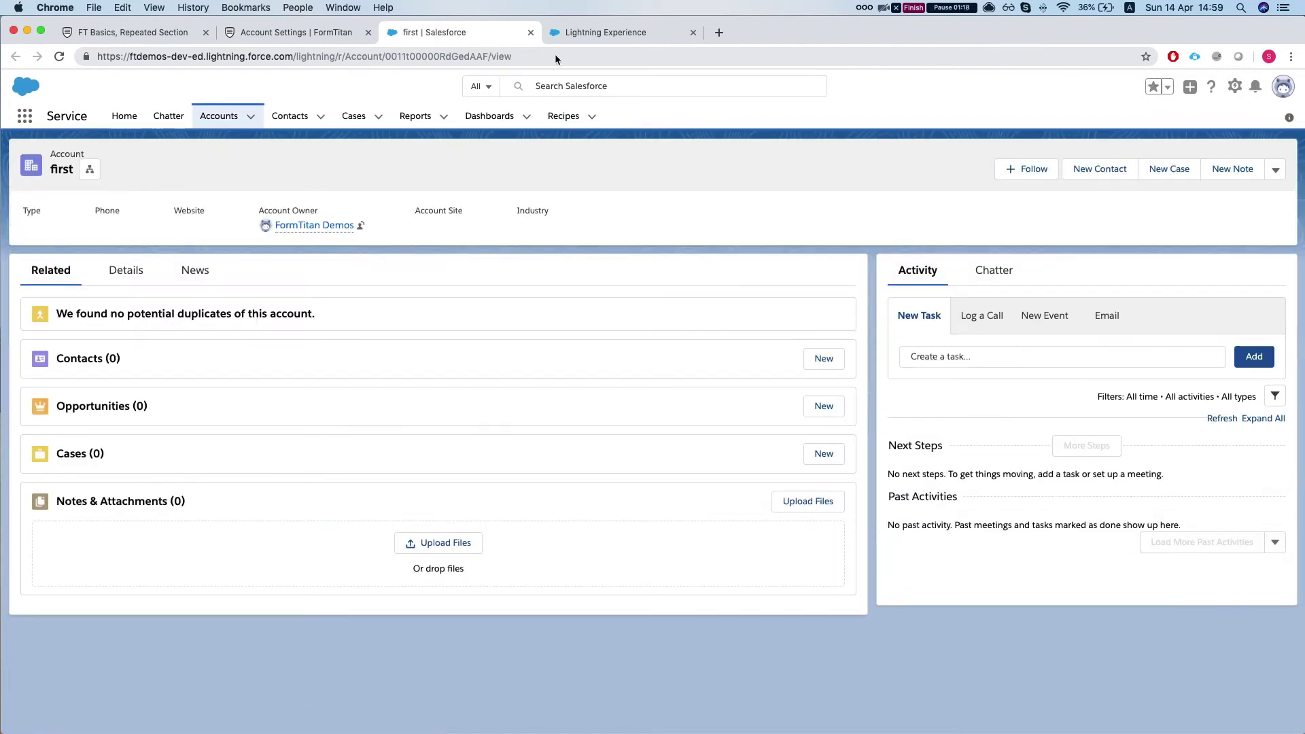
click(588, 34)
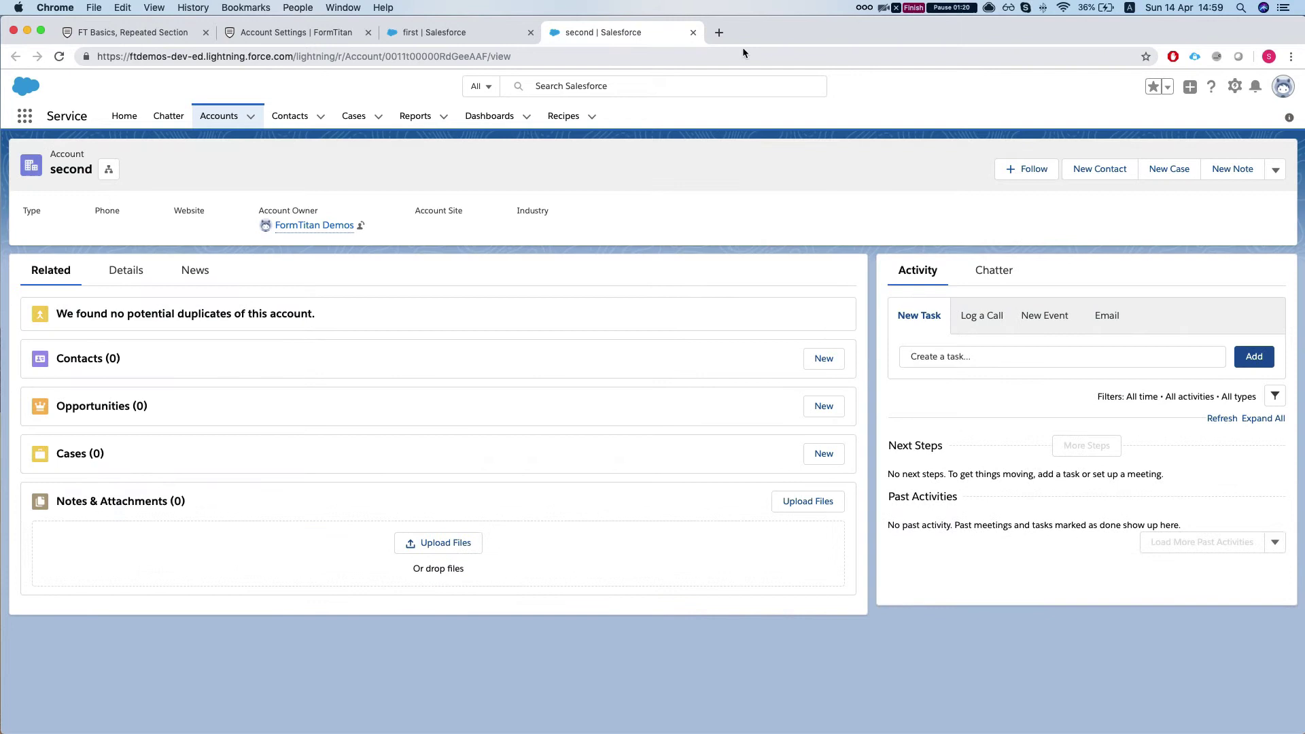
click(693, 32)
click(531, 32)
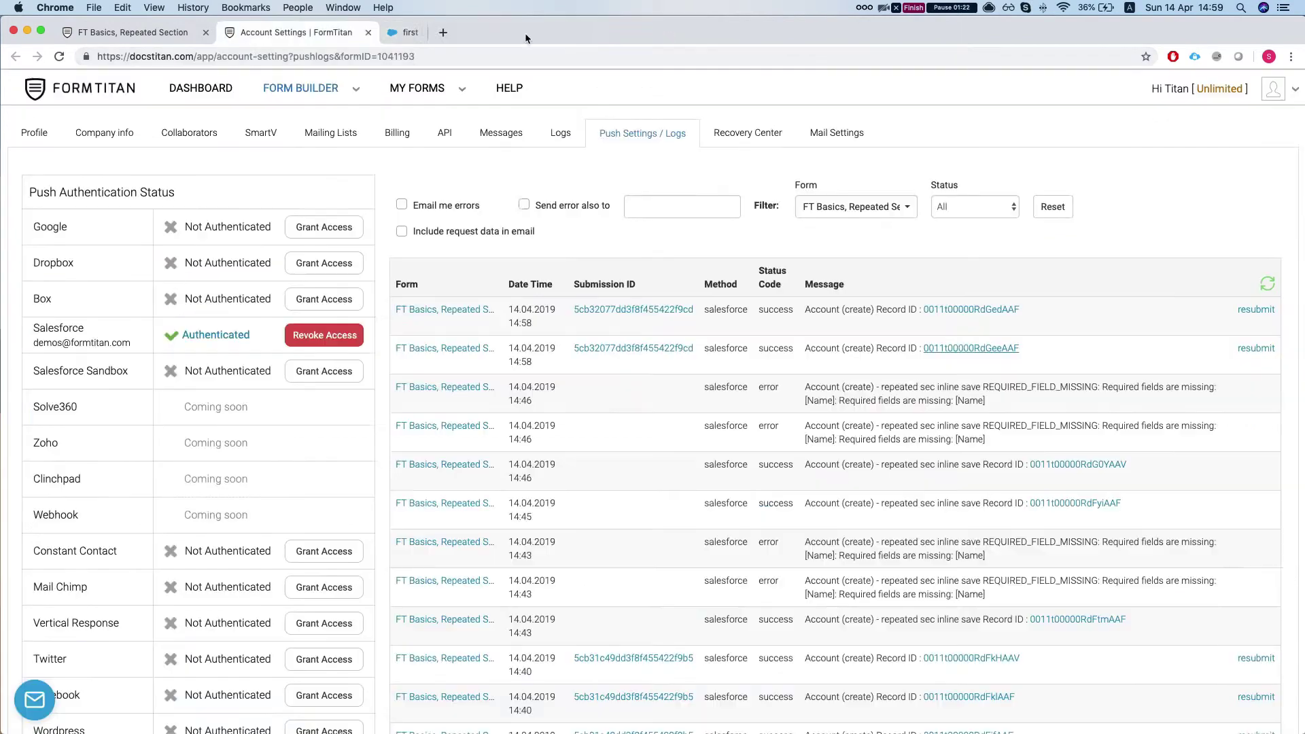
click(138, 34)
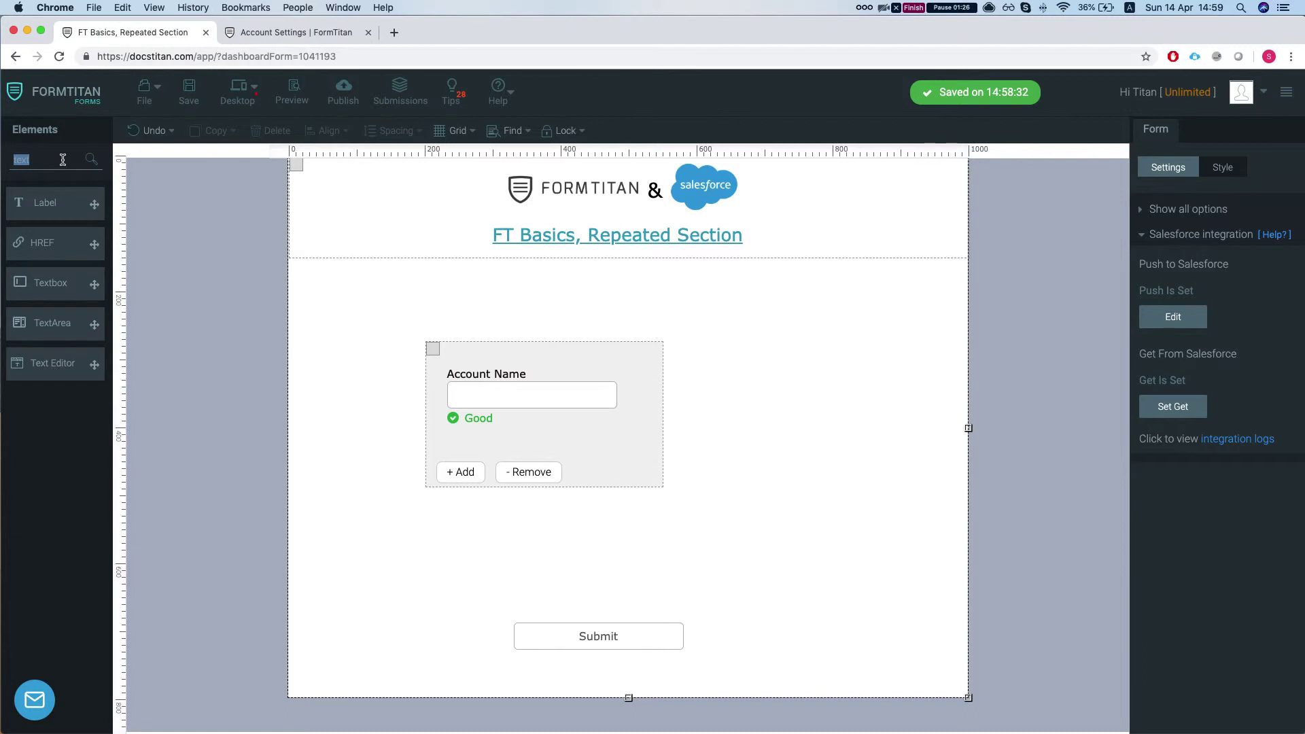
- Place a Numeric field above the section and label it 'How many accs to create'
key(BackSpace)
text(nu)
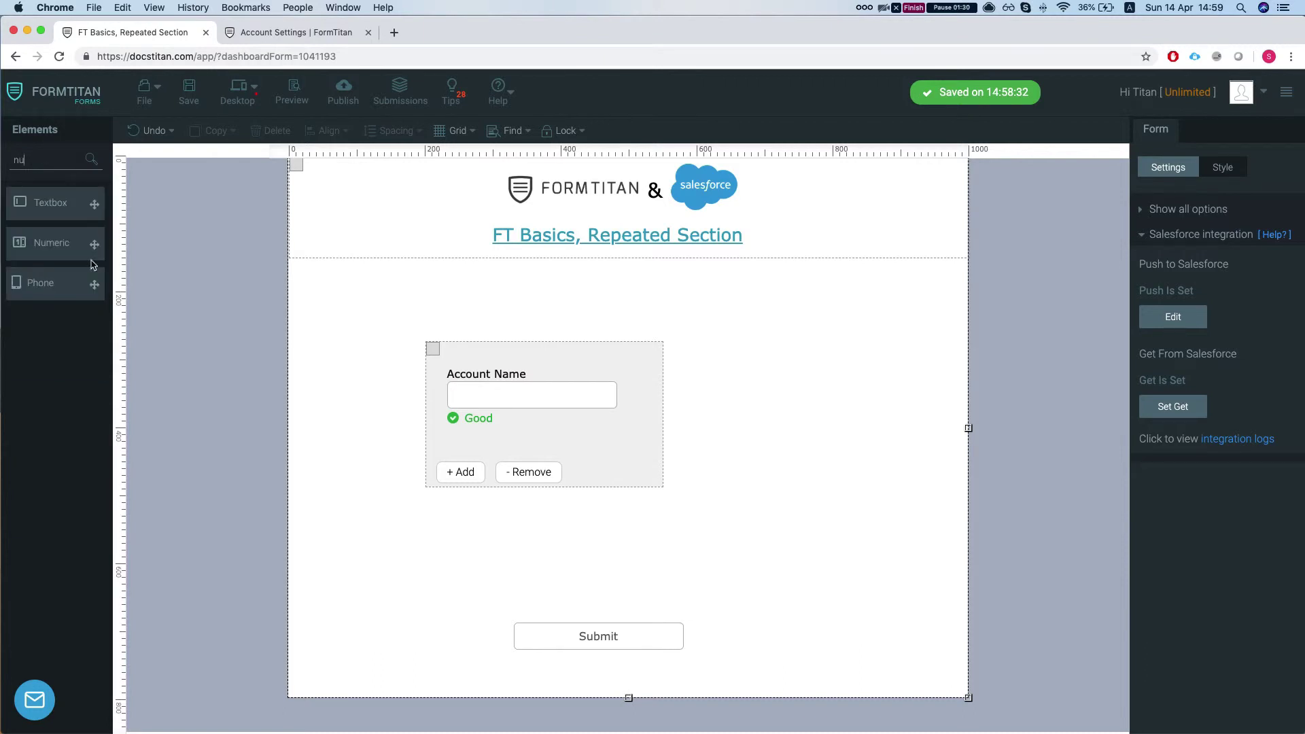
drag(94, 264, 472, 301)
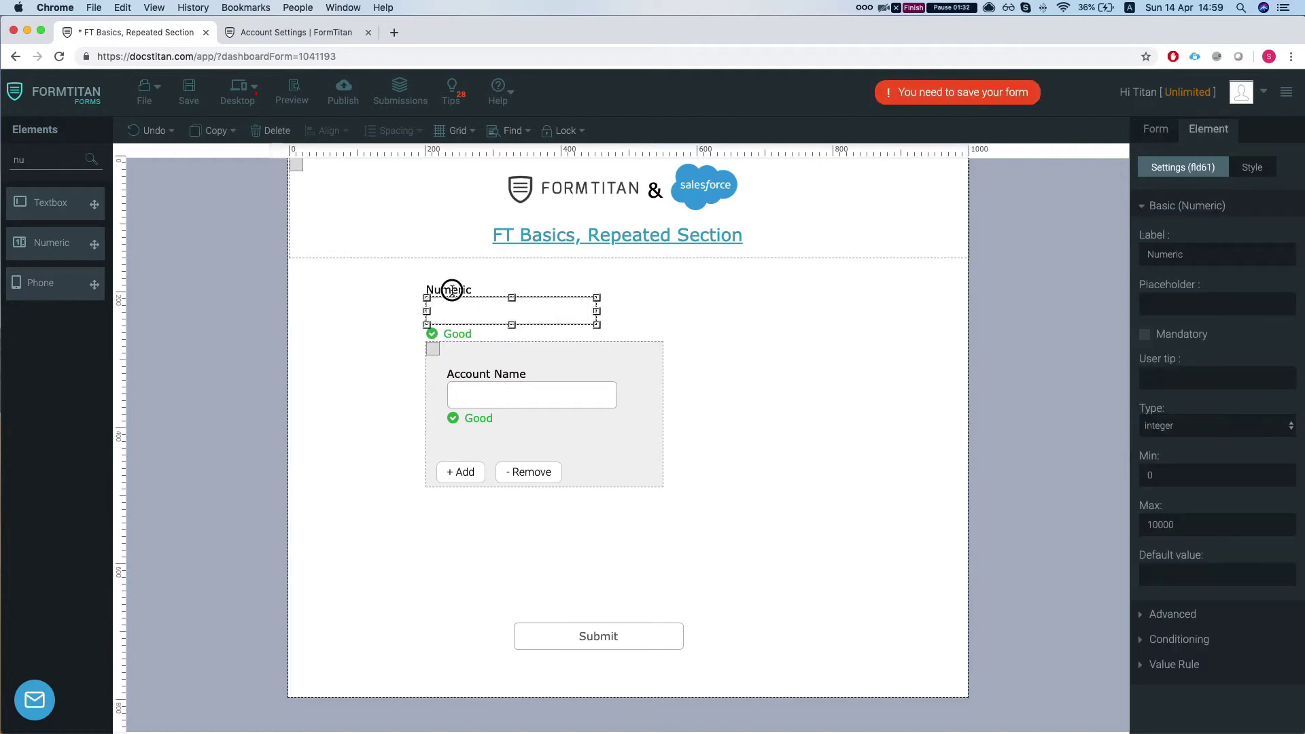
double_click(452, 291)
text(HOw)
key(BackSpace)
key(BackSpace)
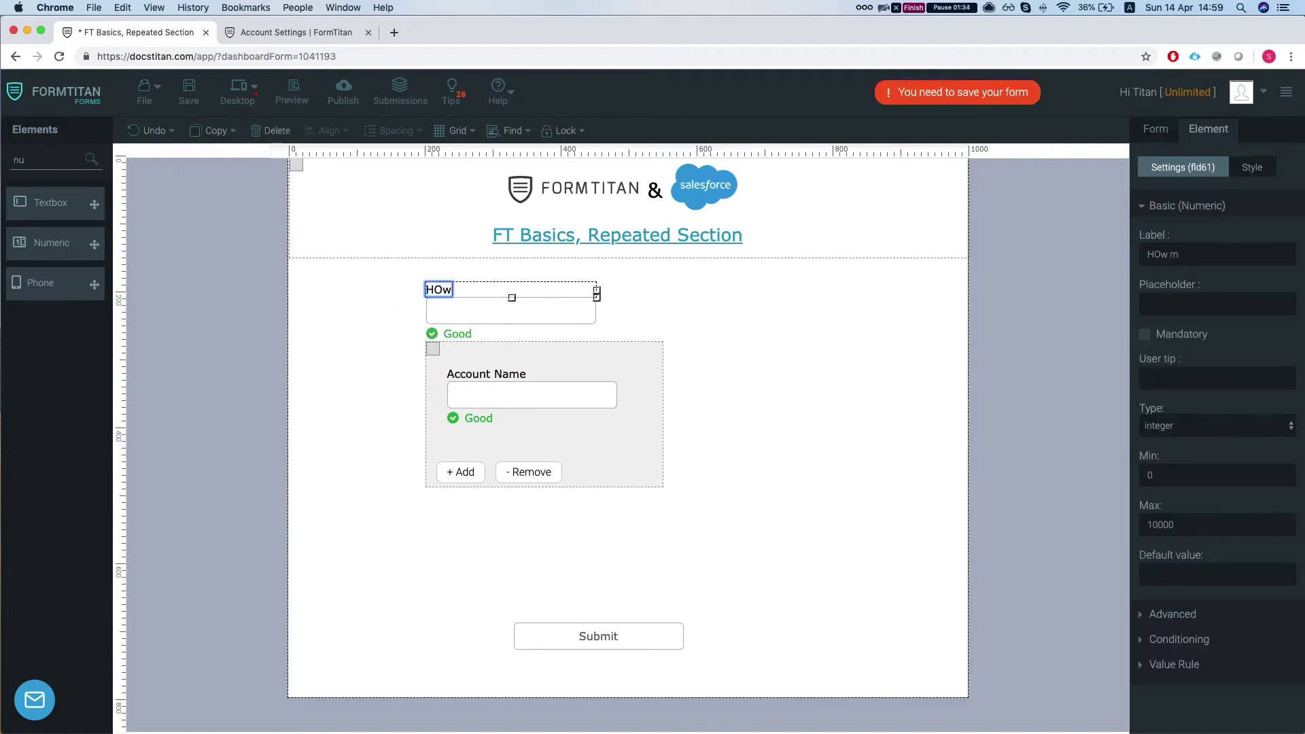
text(ow many accs to create)
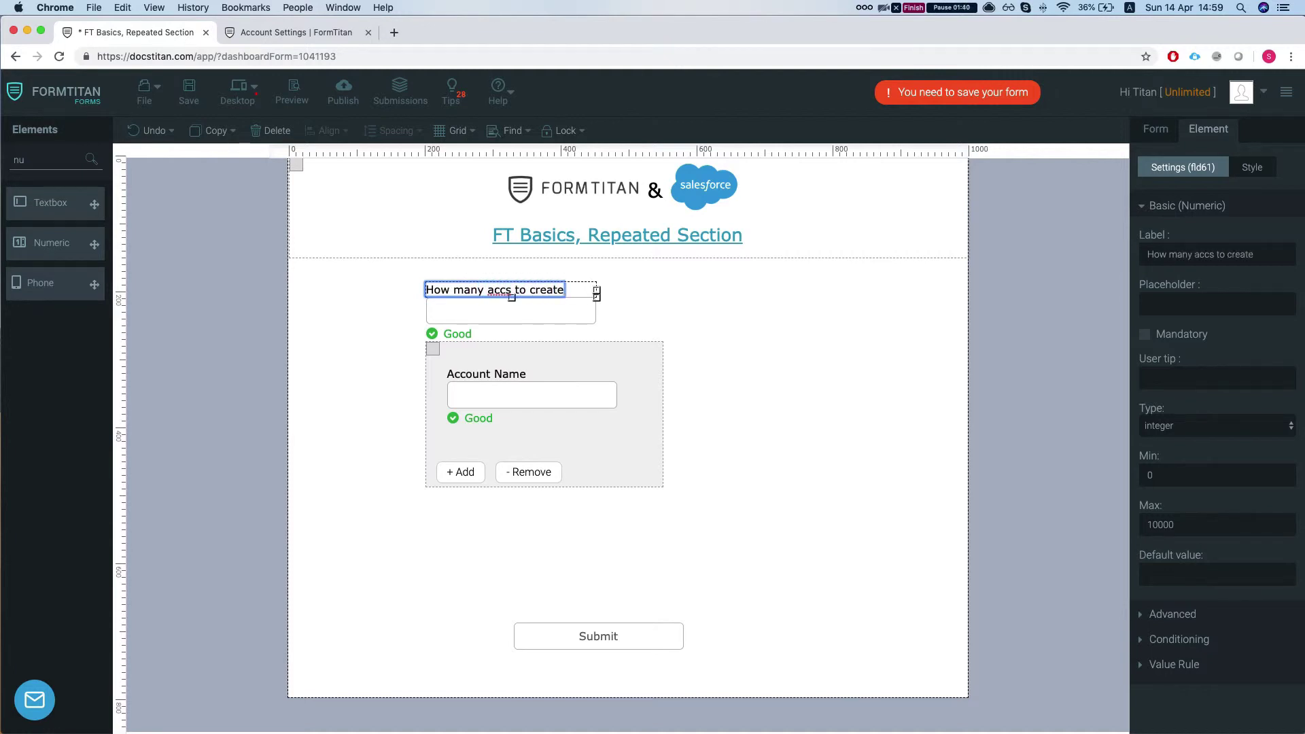
click(810, 284)
click(566, 312)
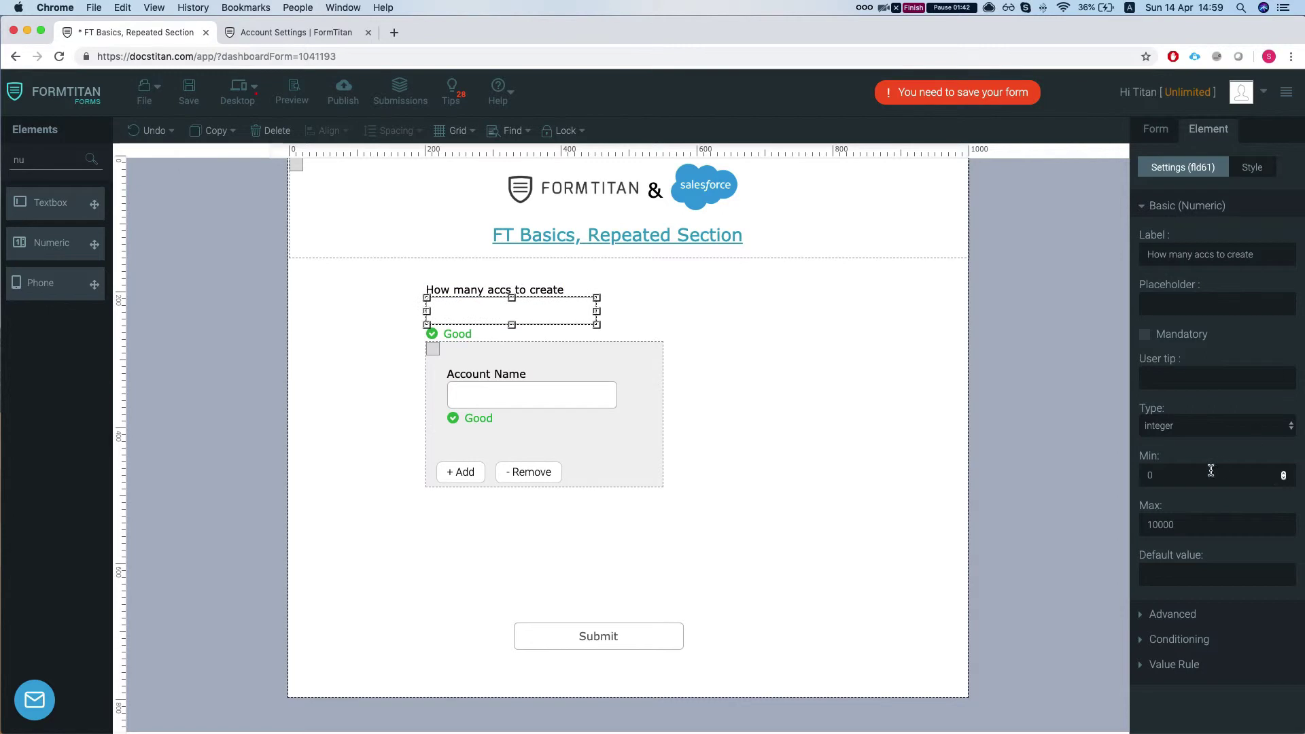
- Start an 'Is not empty' condition on the numeric field and filter its results to the section
click(1179, 639)
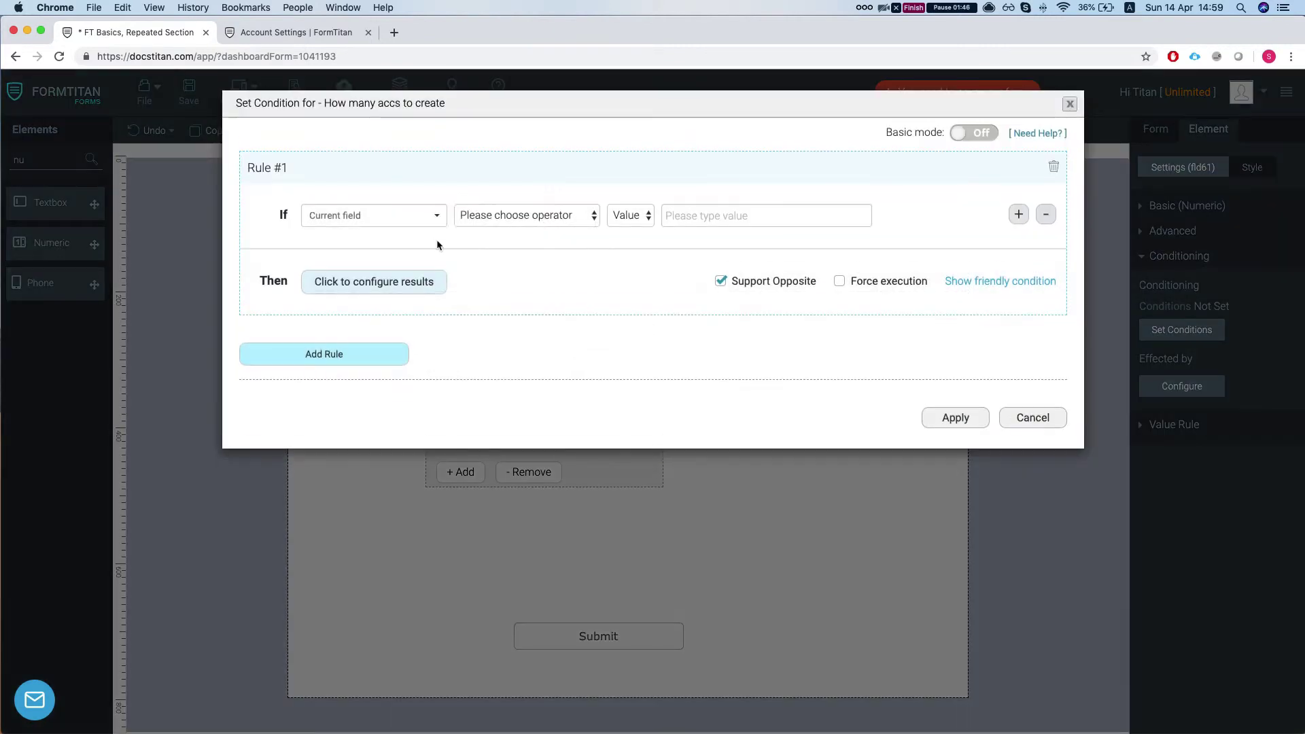
click(481, 216)
click(460, 322)
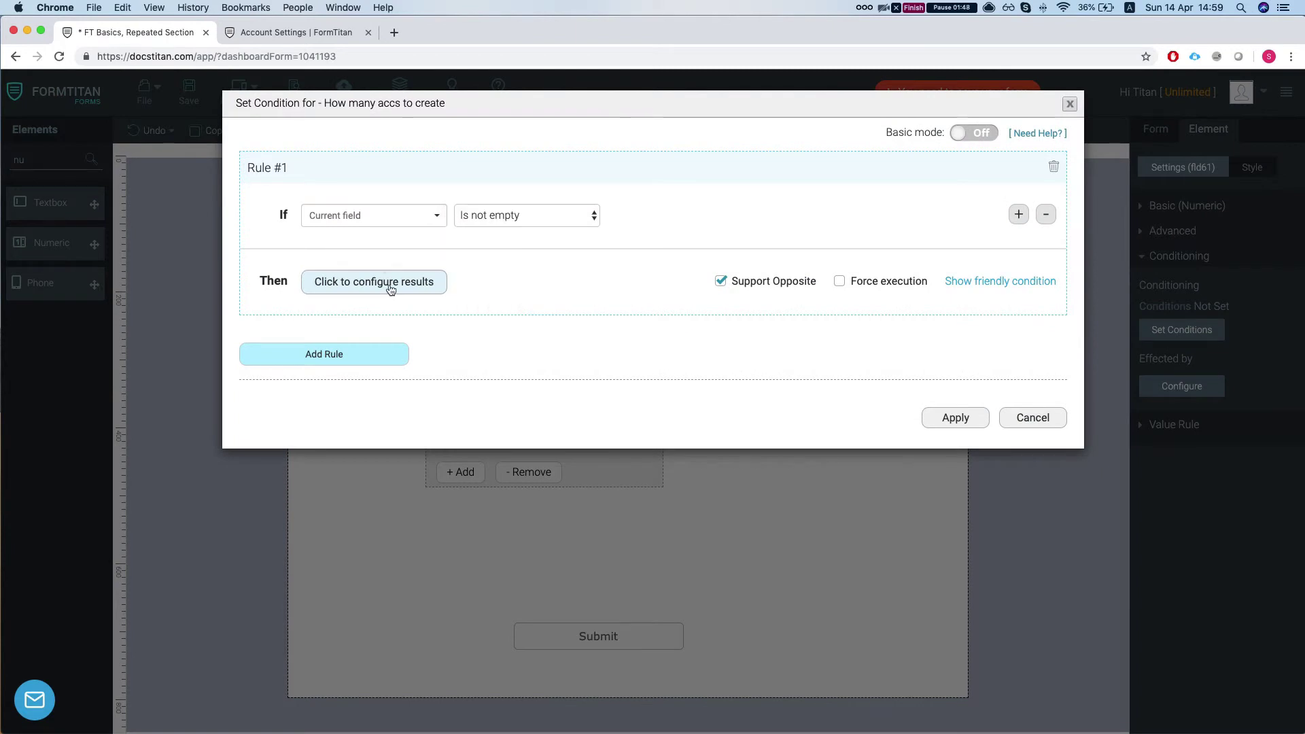
click(390, 285)
scroll(598, 422, down, 2)
click(460, 146)
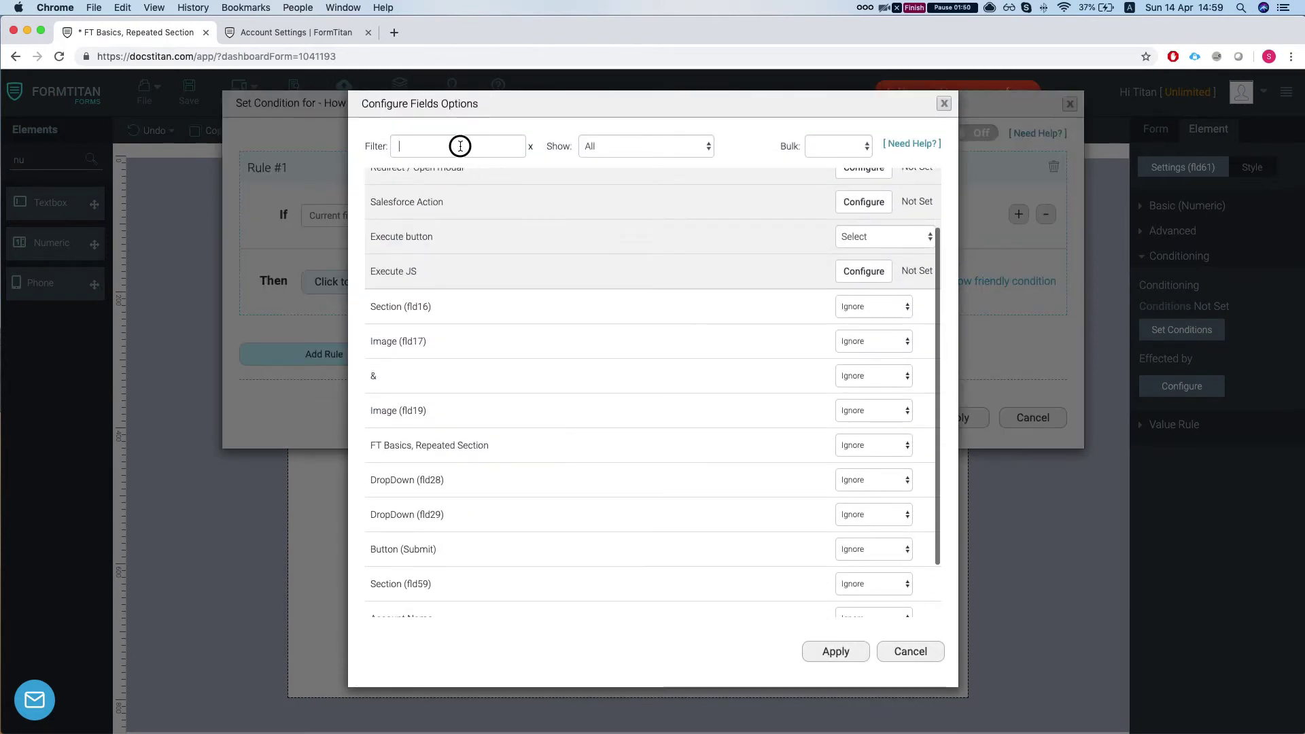
text(sec)
- Make the condition Set Items of Section (fld59) from How many accs to create, and apply
click(842, 446)
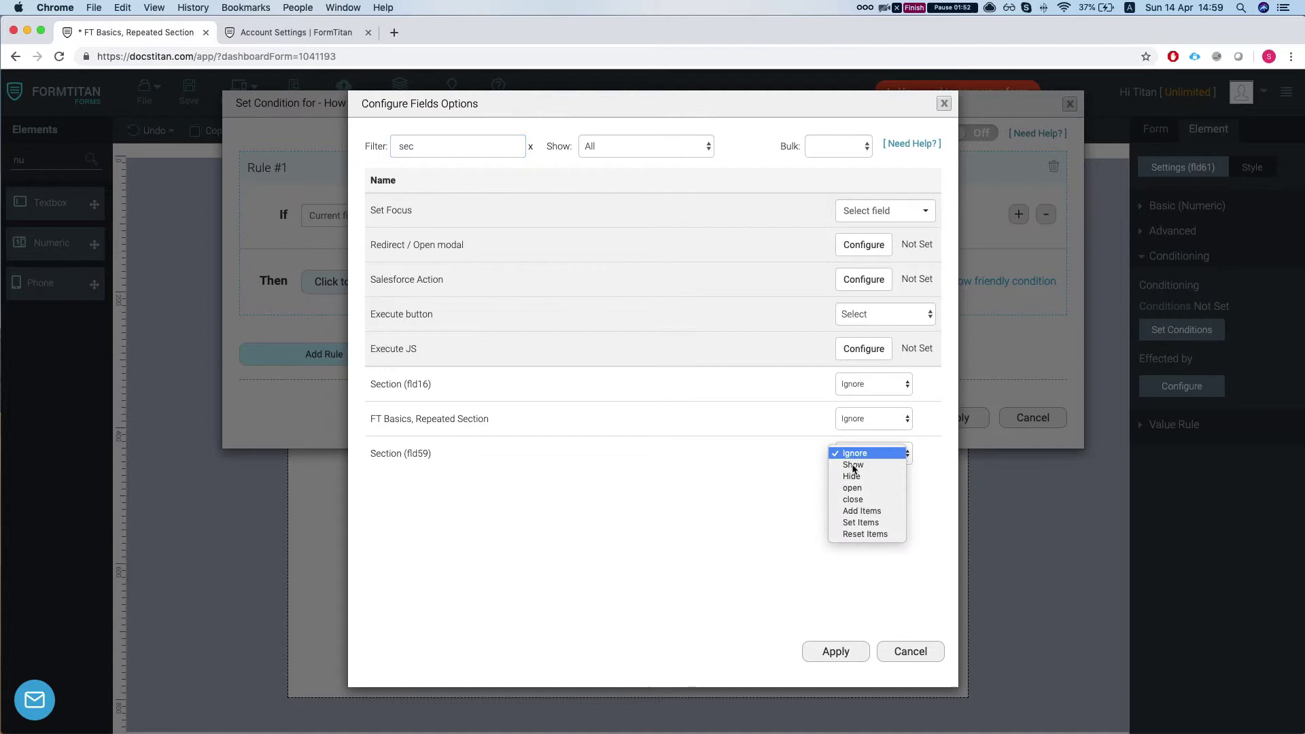
click(863, 522)
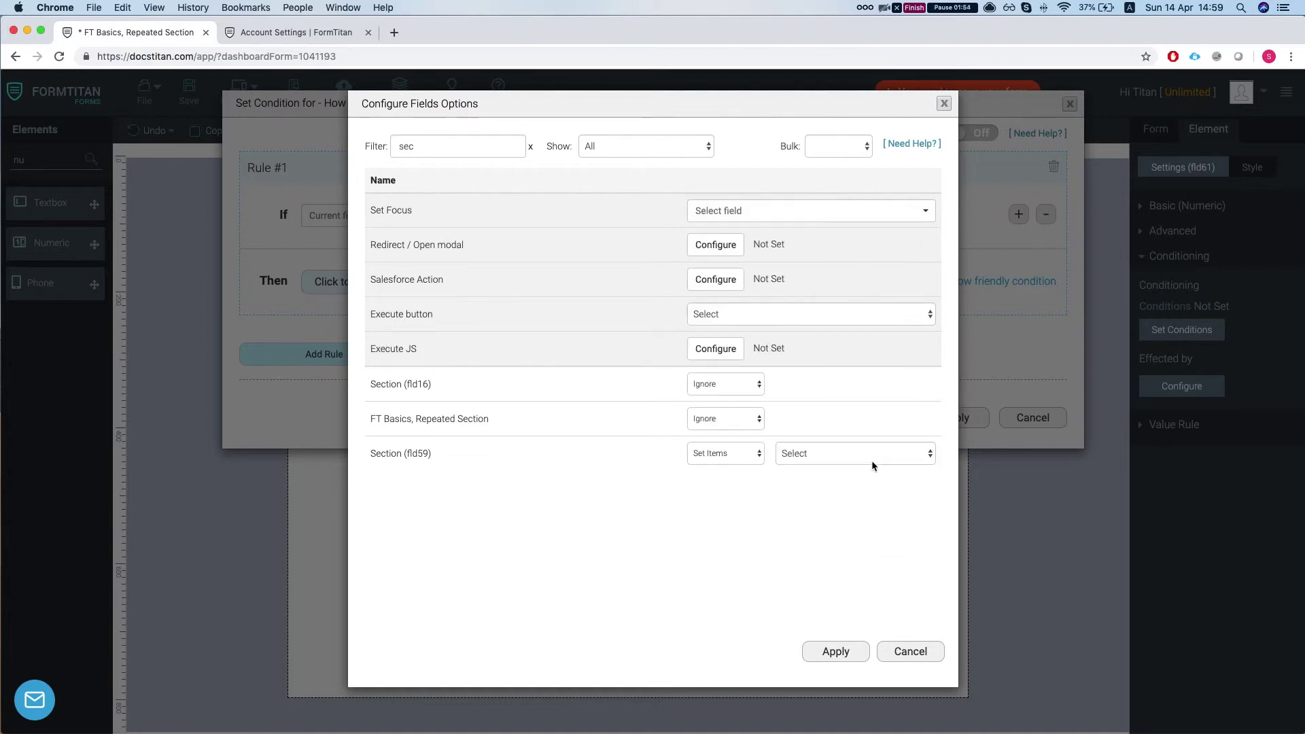
click(871, 459)
click(832, 465)
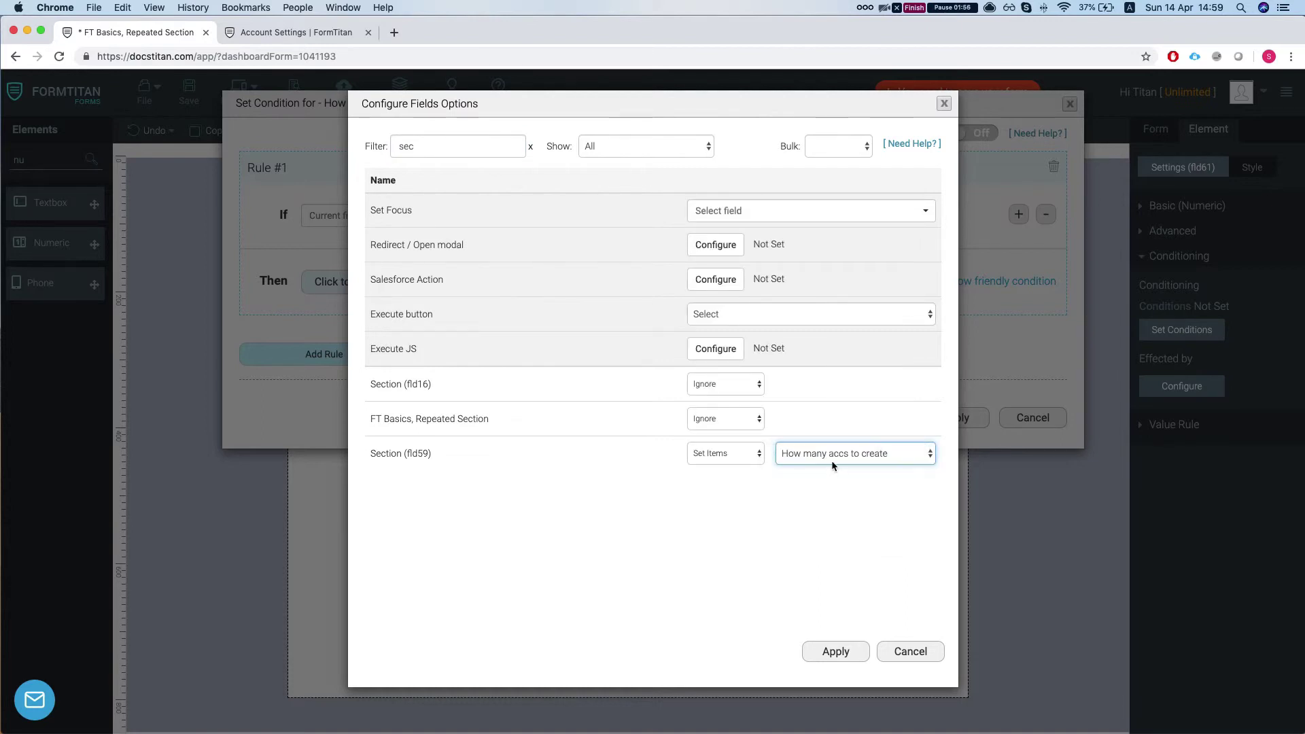
click(749, 459)
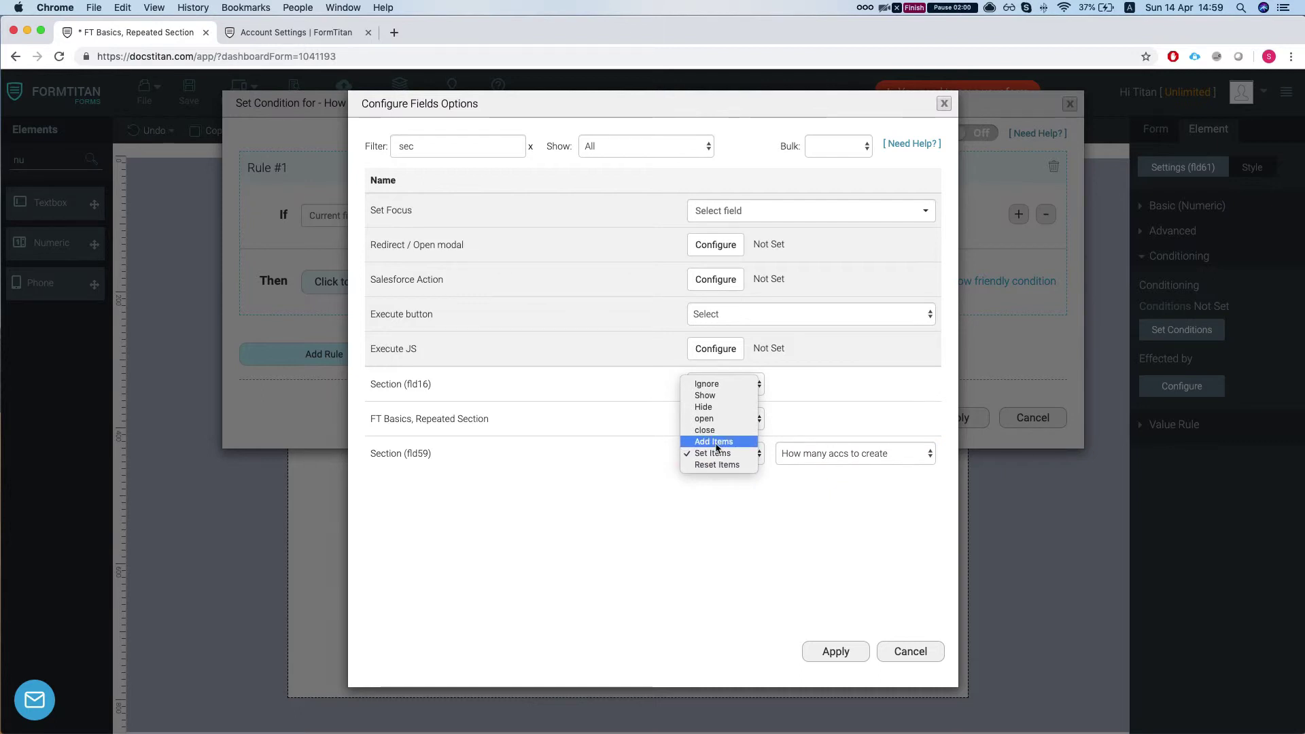
click(586, 527)
click(818, 658)
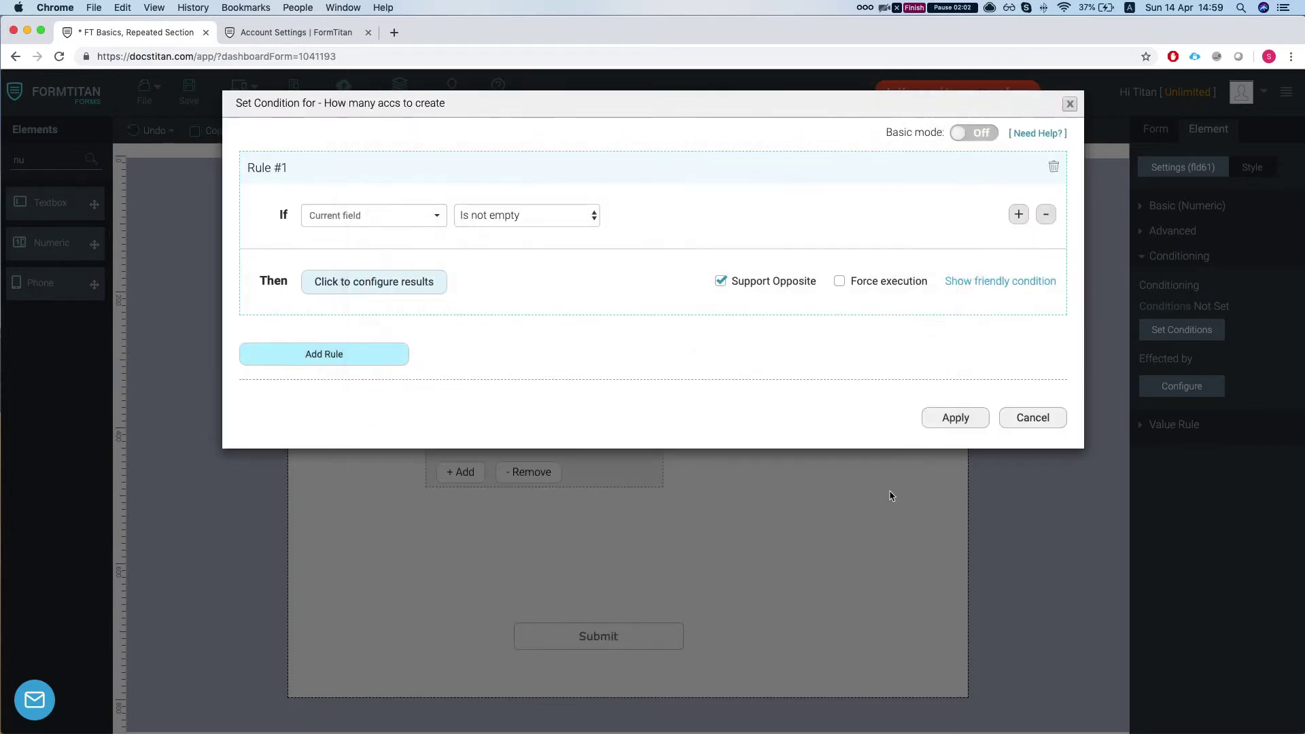
click(954, 416)
- Save the form and reload the account settings page
key(super+s)
click(295, 32)
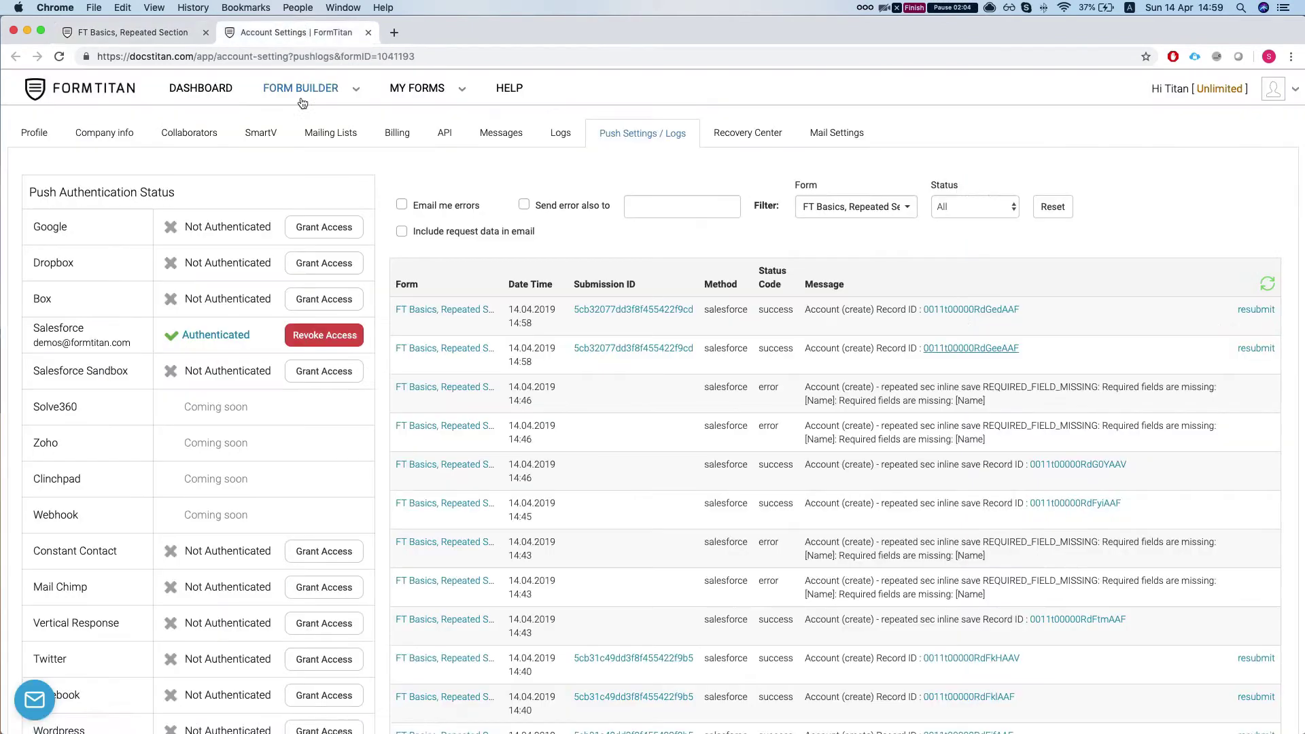
key(super+r)
click(163, 32)
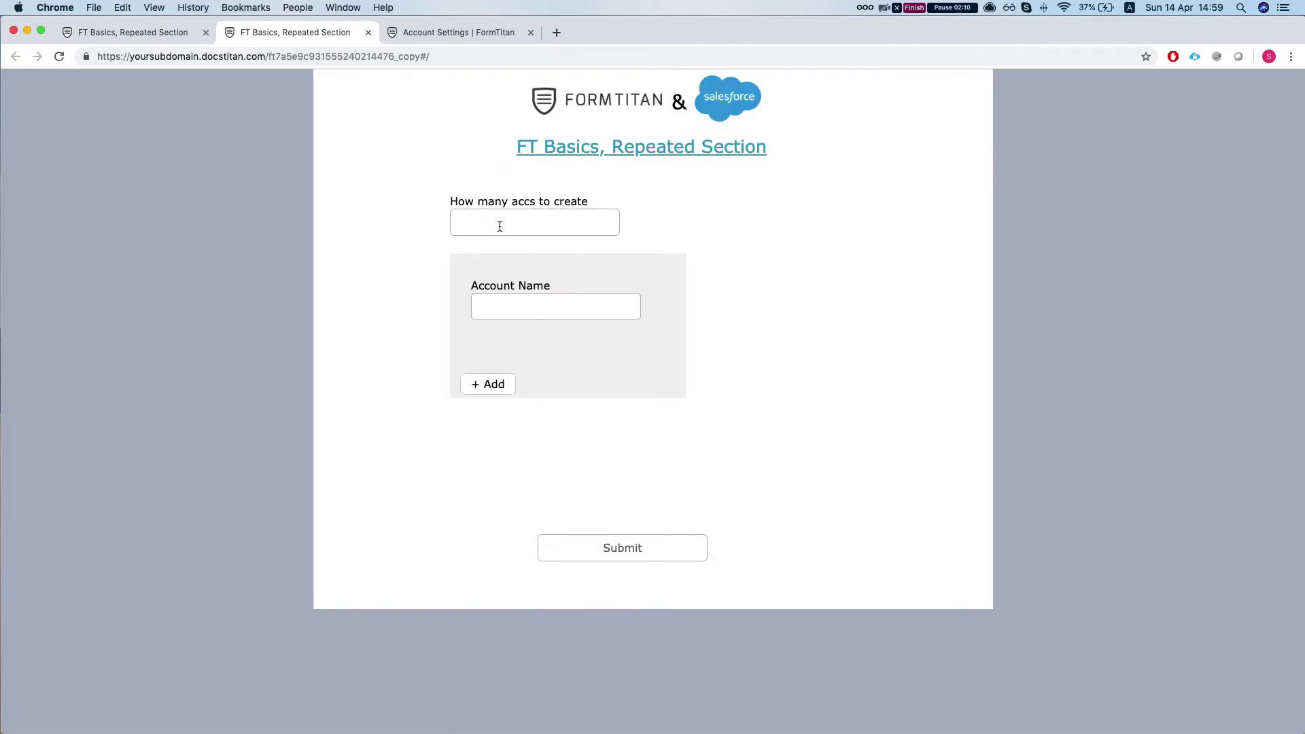
- On the live form, enter 3 accounts, add one more entry, and go back to the editor
click(722, 219)
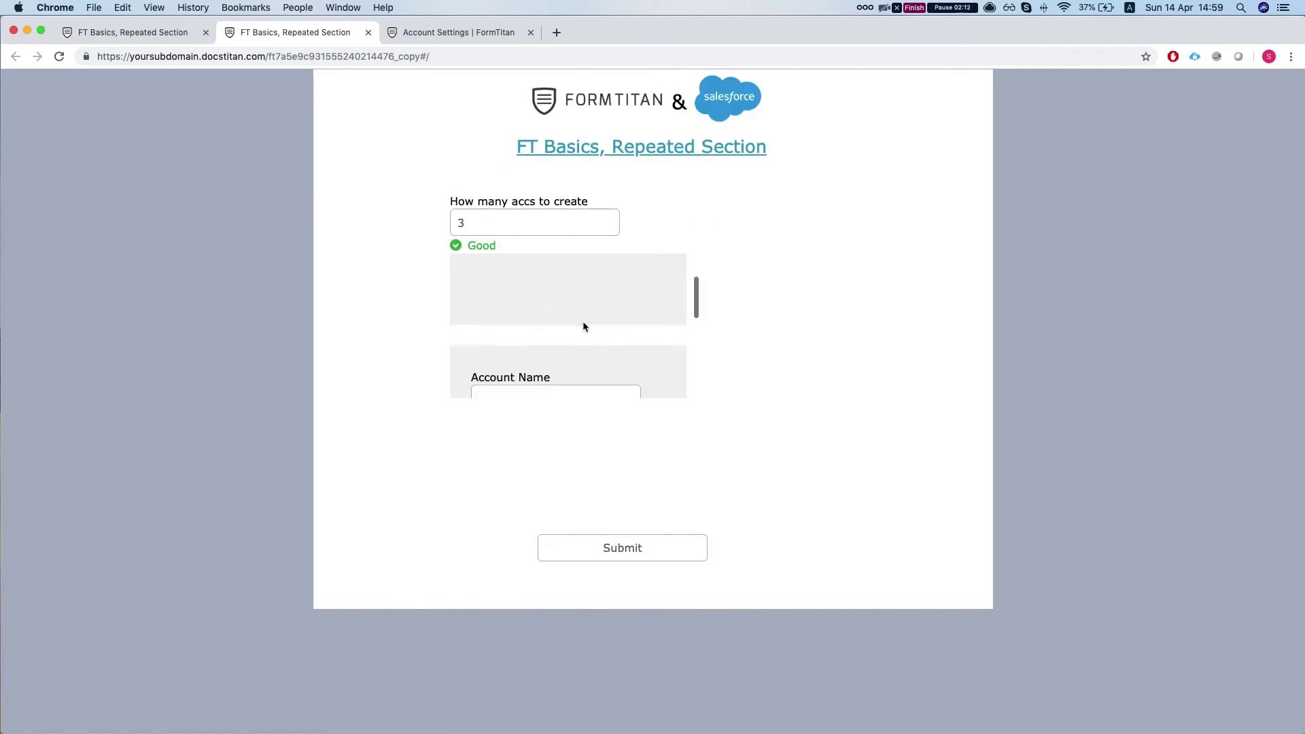
scroll(557, 330, down, 3)
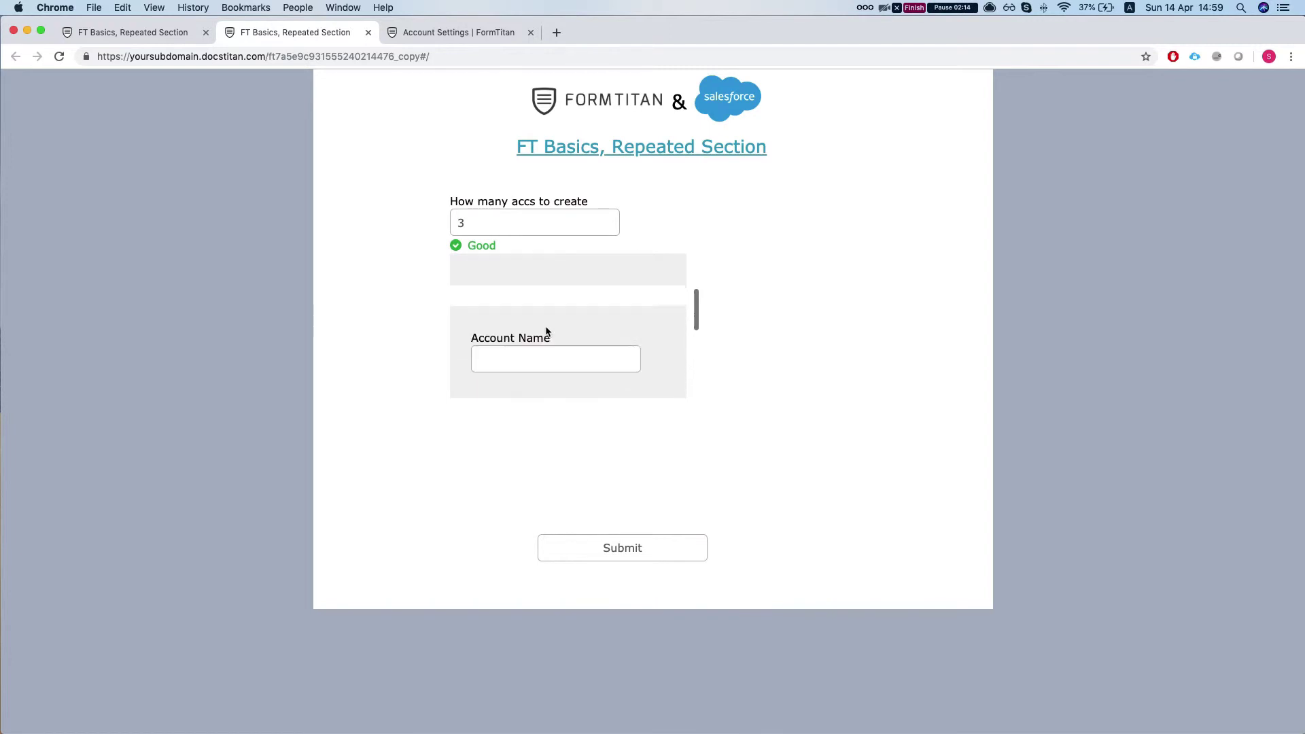
scroll(551, 340, down, 4)
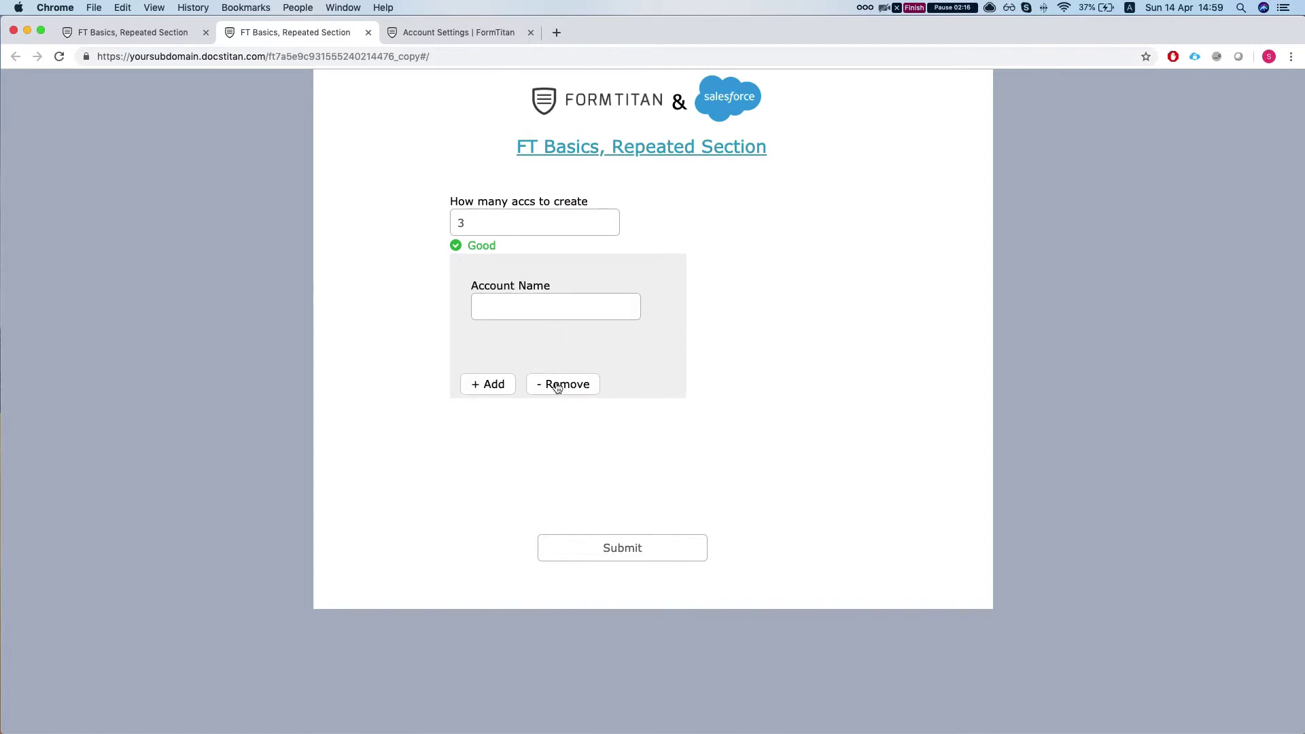
click(503, 386)
scroll(528, 349, up, 5)
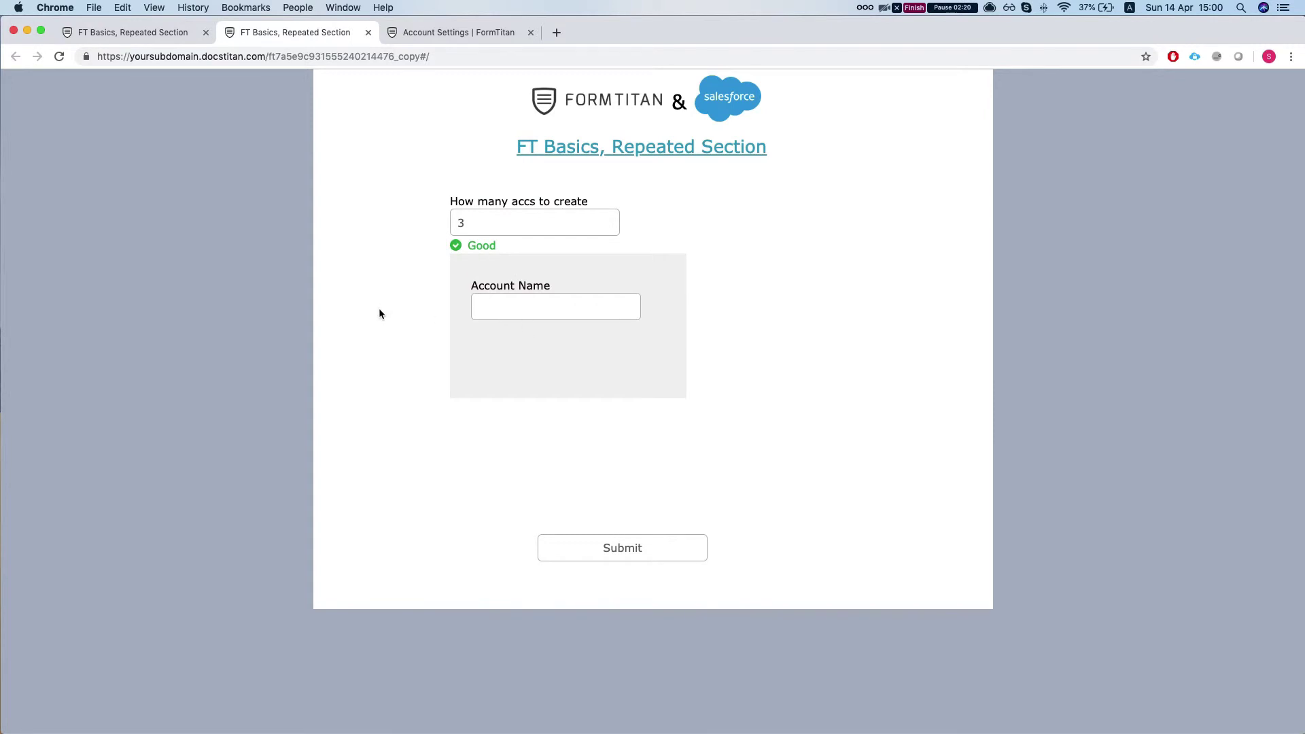
scroll(474, 320, down, 5)
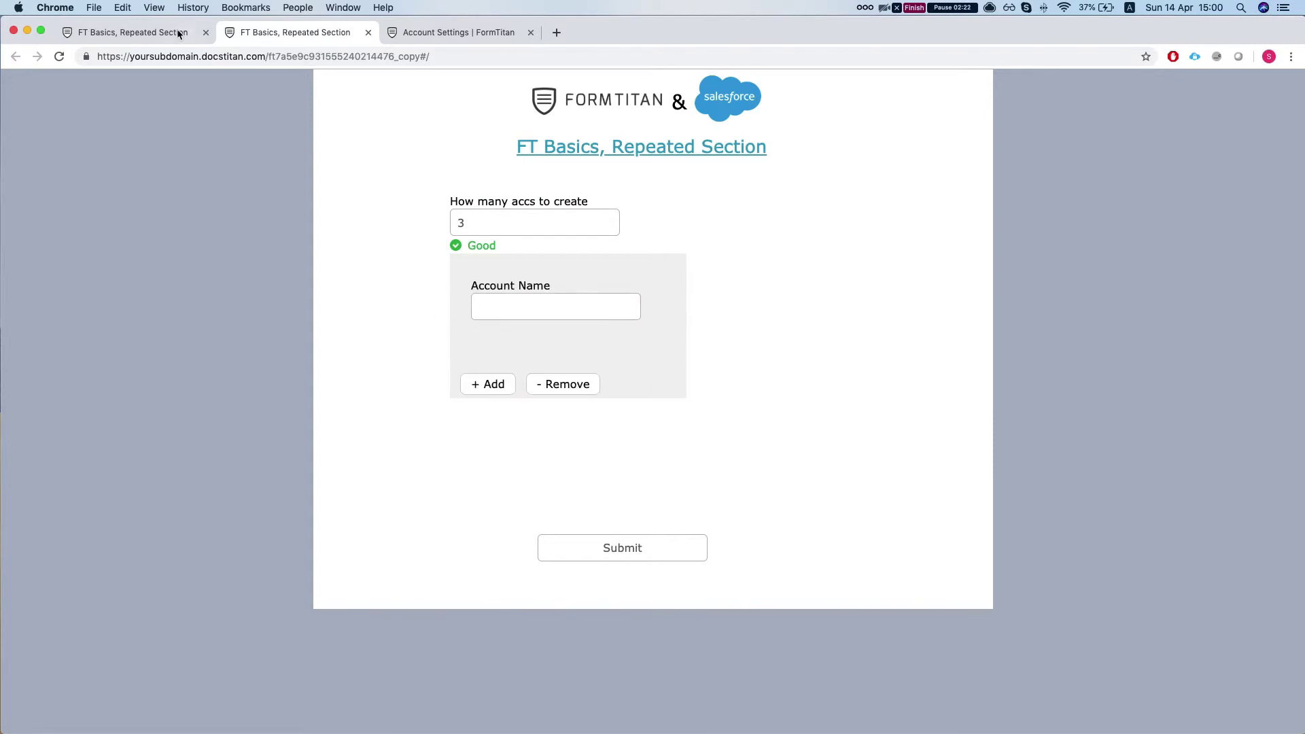
click(156, 33)
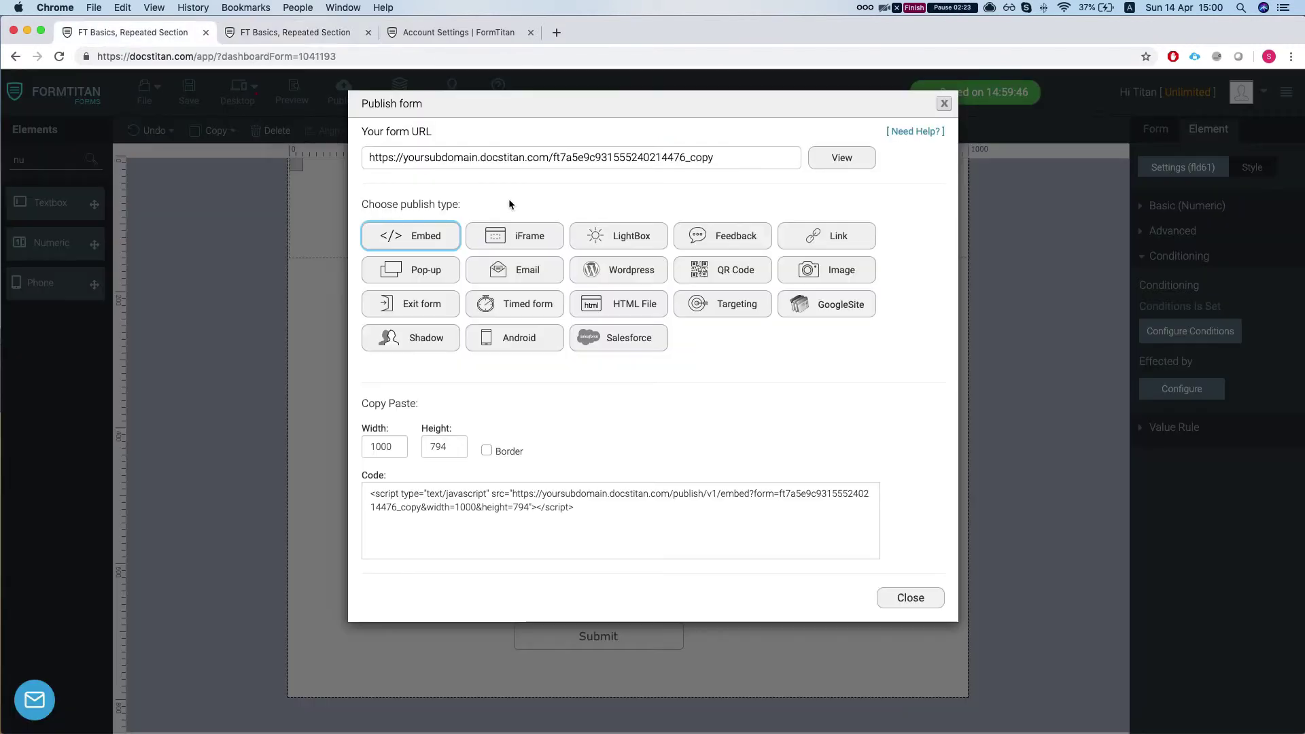
- Close the Publish dialog and make the repeated section taller
click(947, 103)
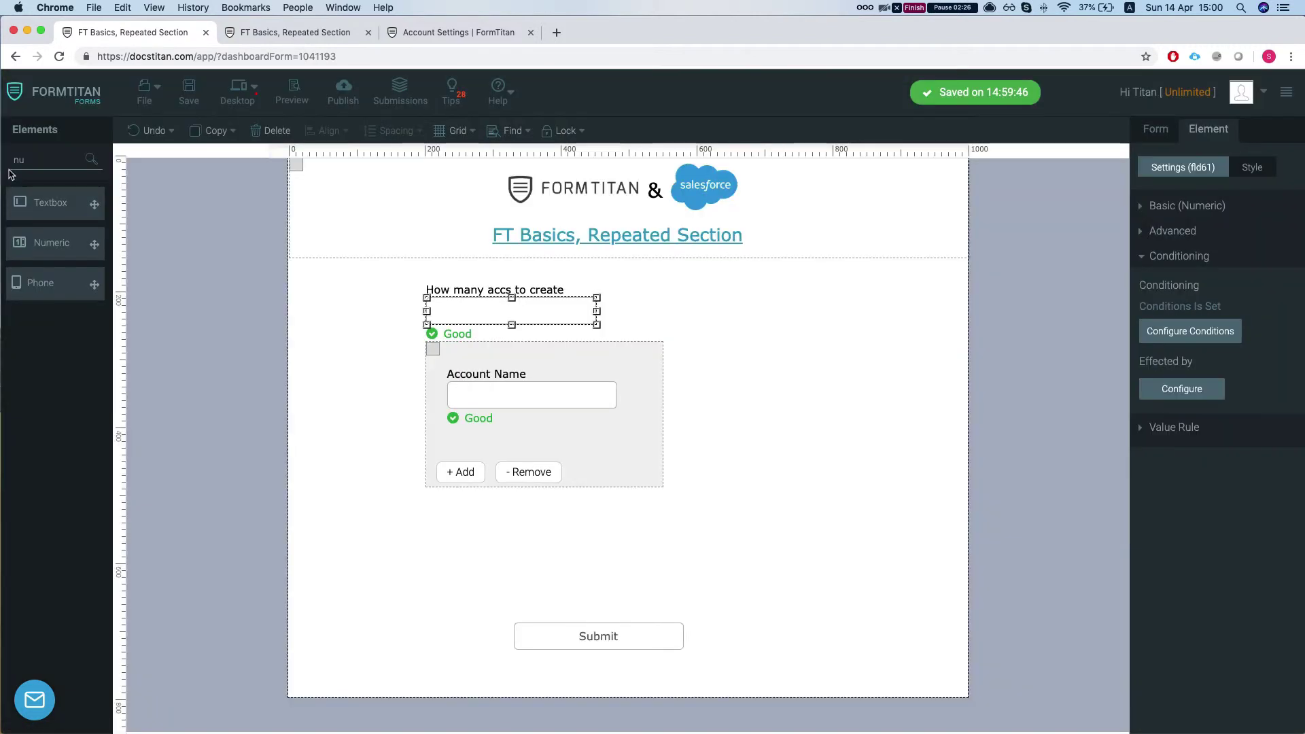
click(649, 435)
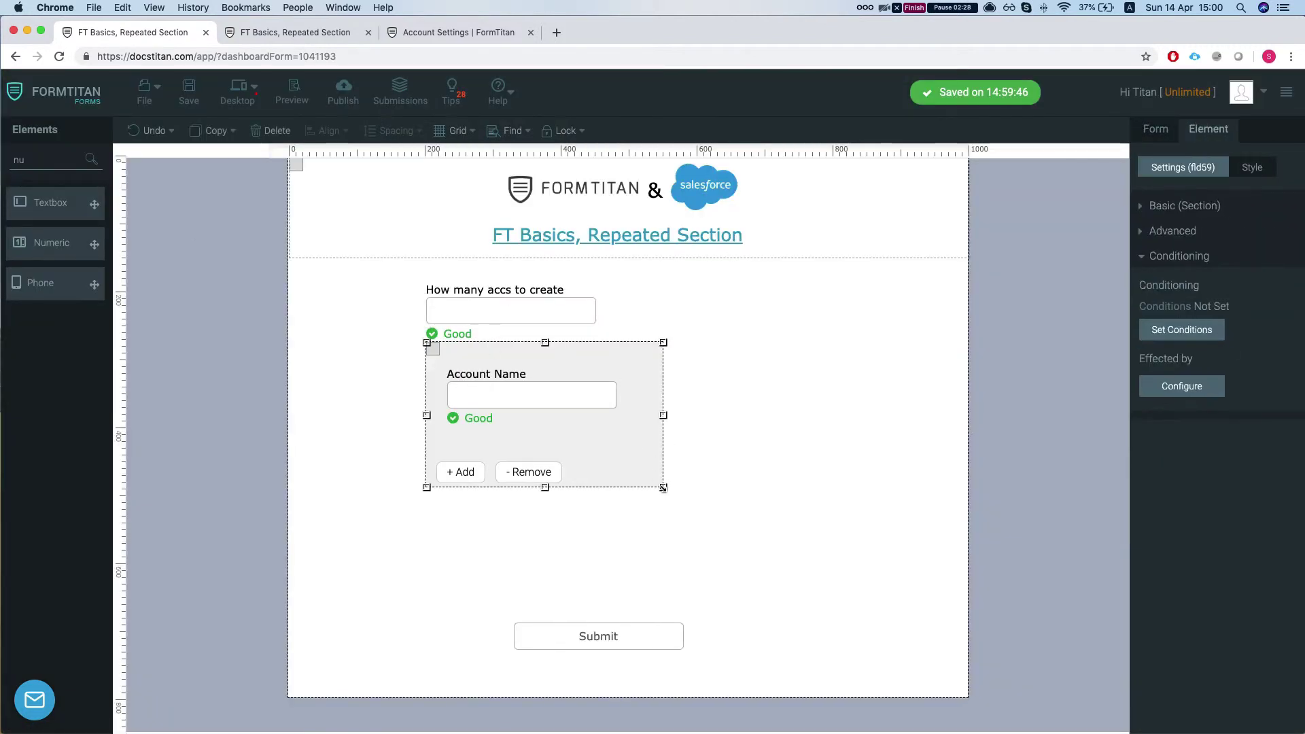
drag(663, 487, 664, 537)
- Add a Hidden field beside the Account Name box in the section and name it AccId
double_click(41, 159)
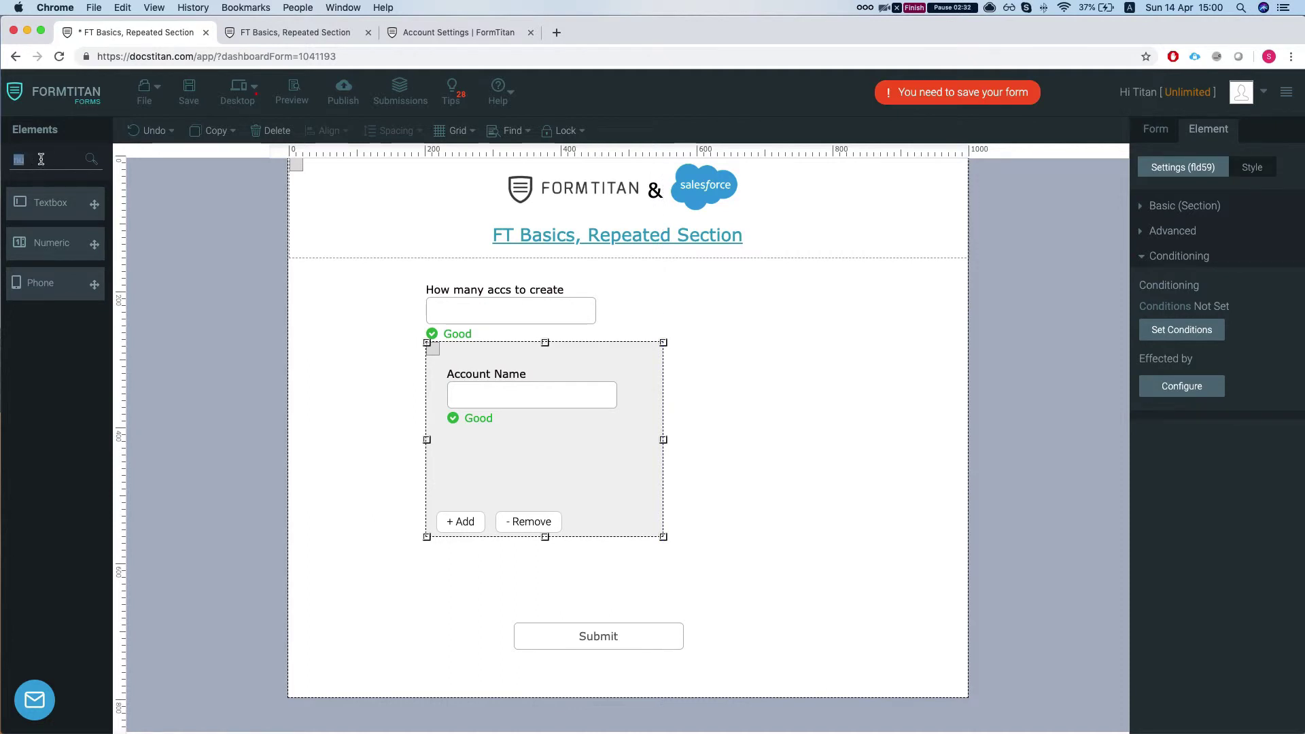
text(hidd)
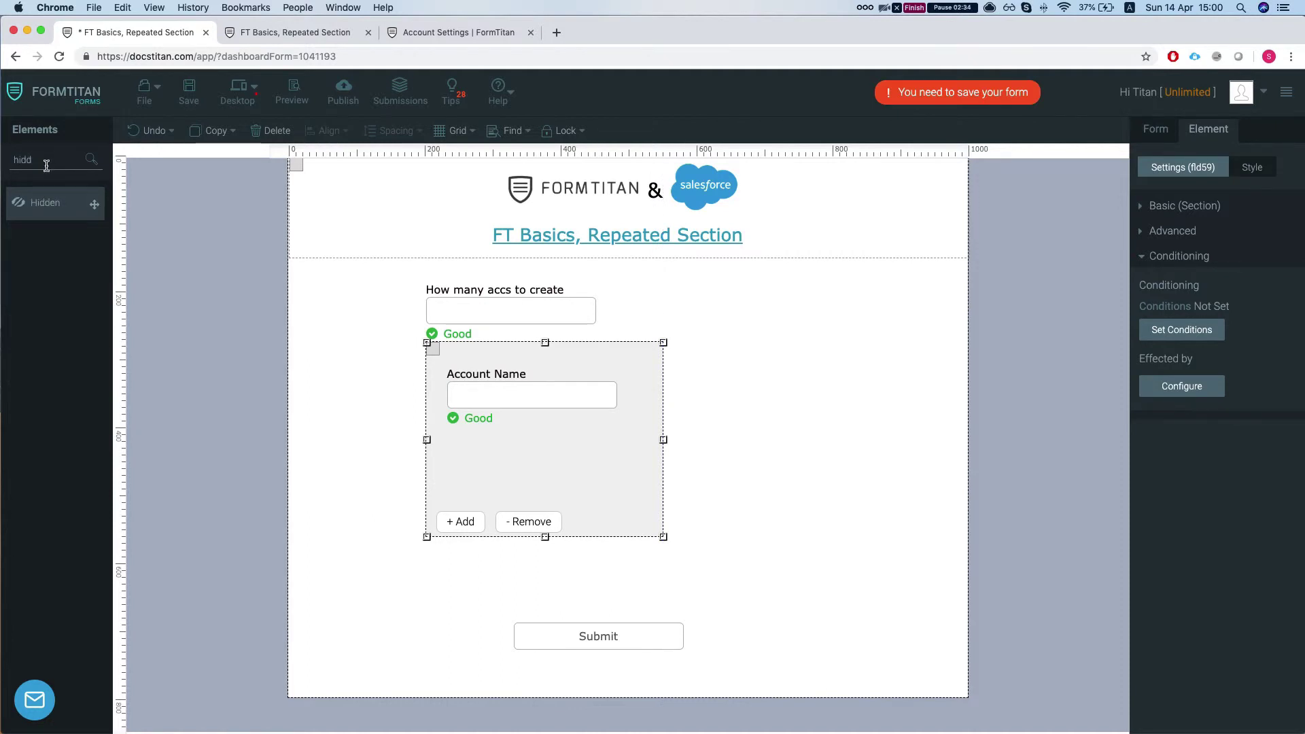
drag(47, 203, 503, 440)
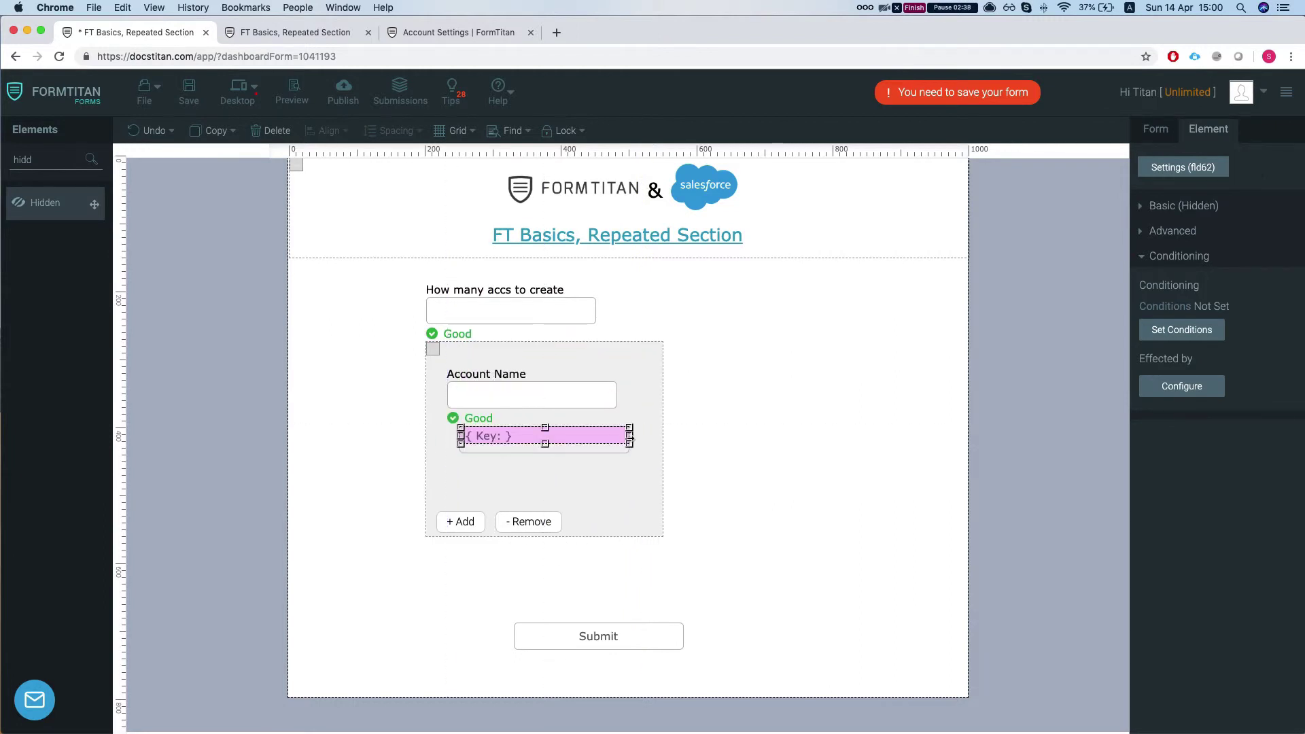
mouse_move(631, 439)
mouse_down()
mouse_move(533, 437)
mouse_move(620, 428)
mouse_move(624, 440)
mouse_up()
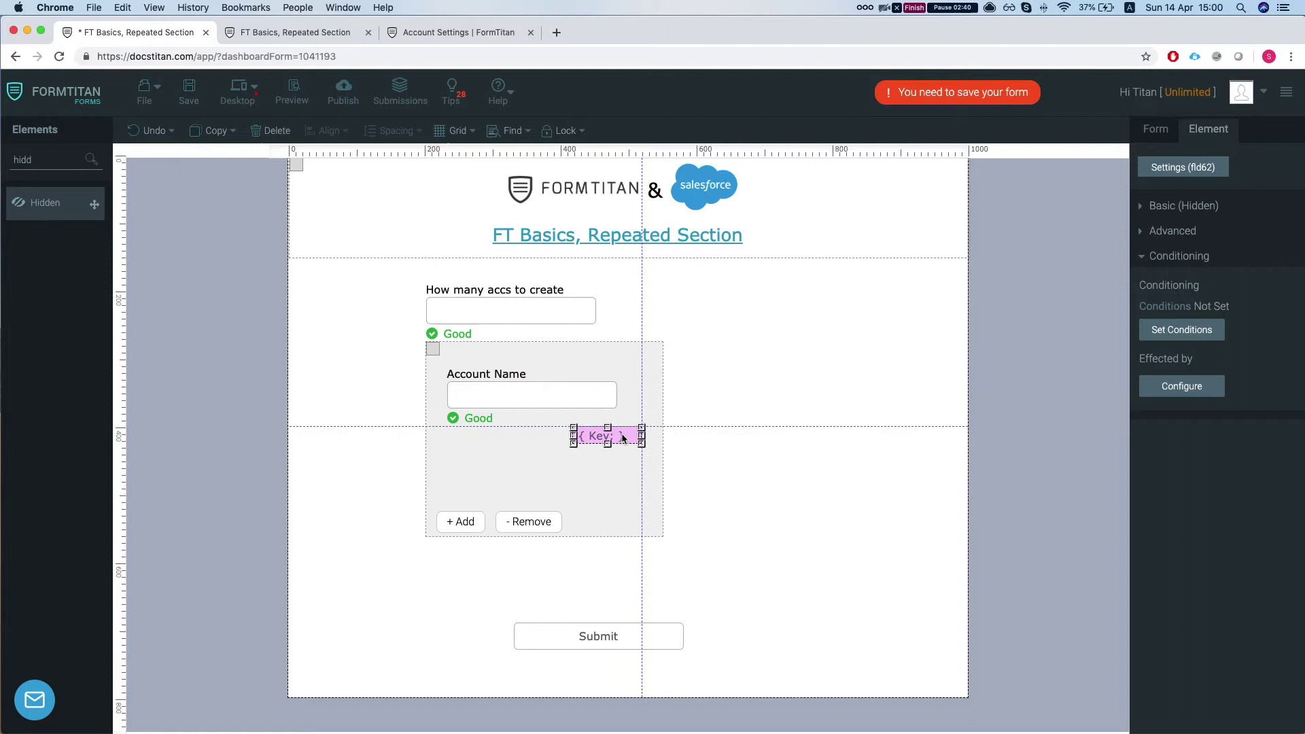
click(662, 403)
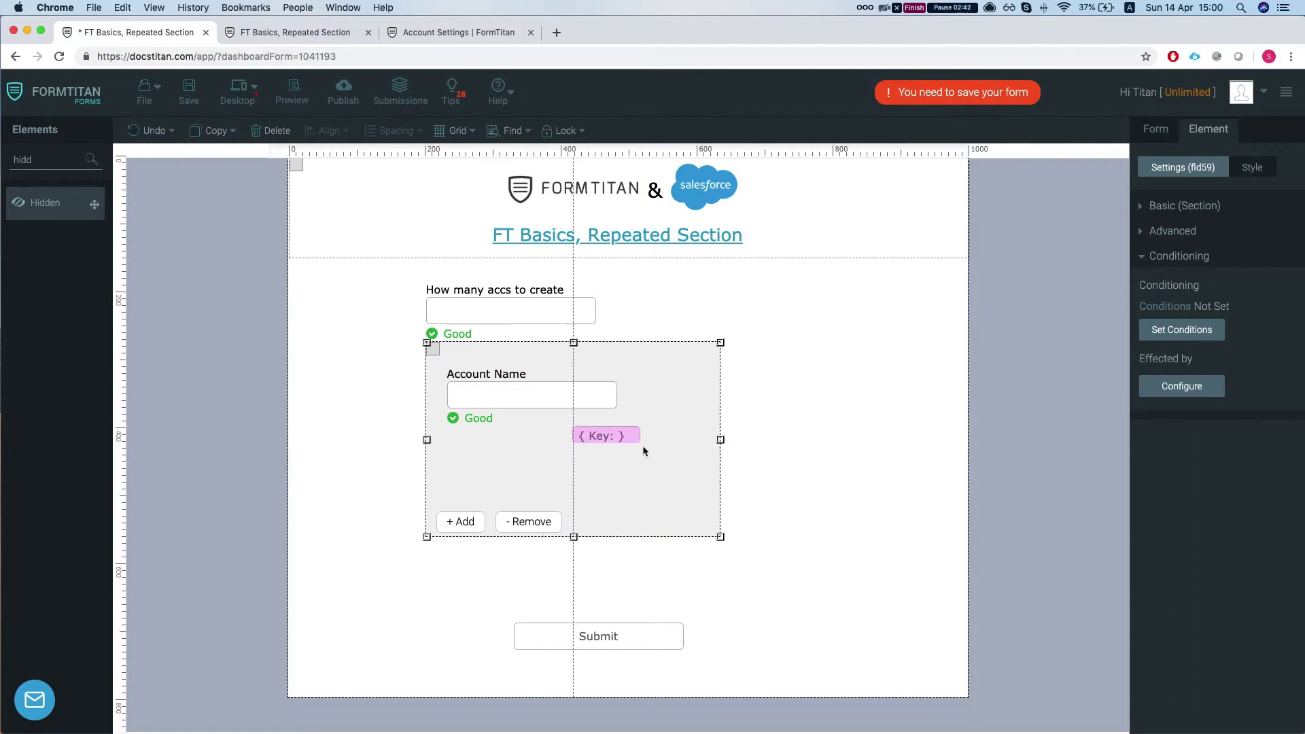
drag(637, 434, 672, 399)
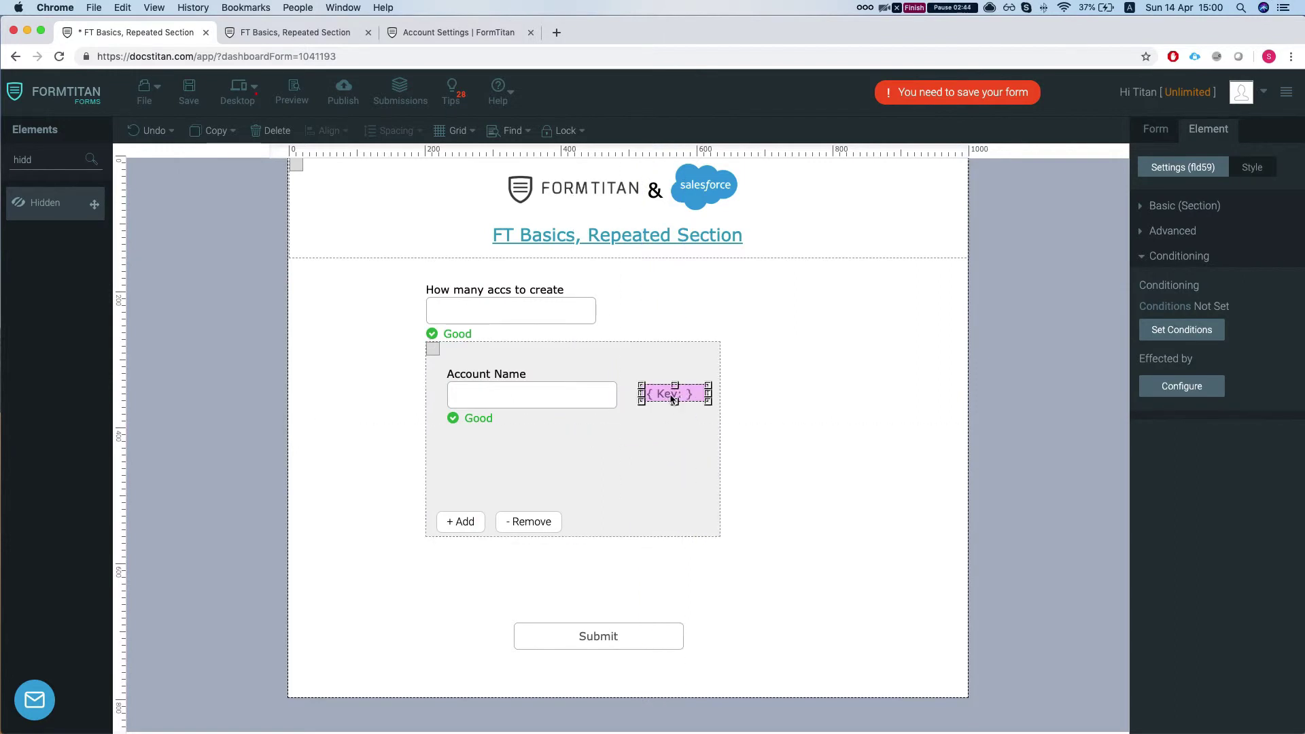
click(1172, 205)
click(1187, 255)
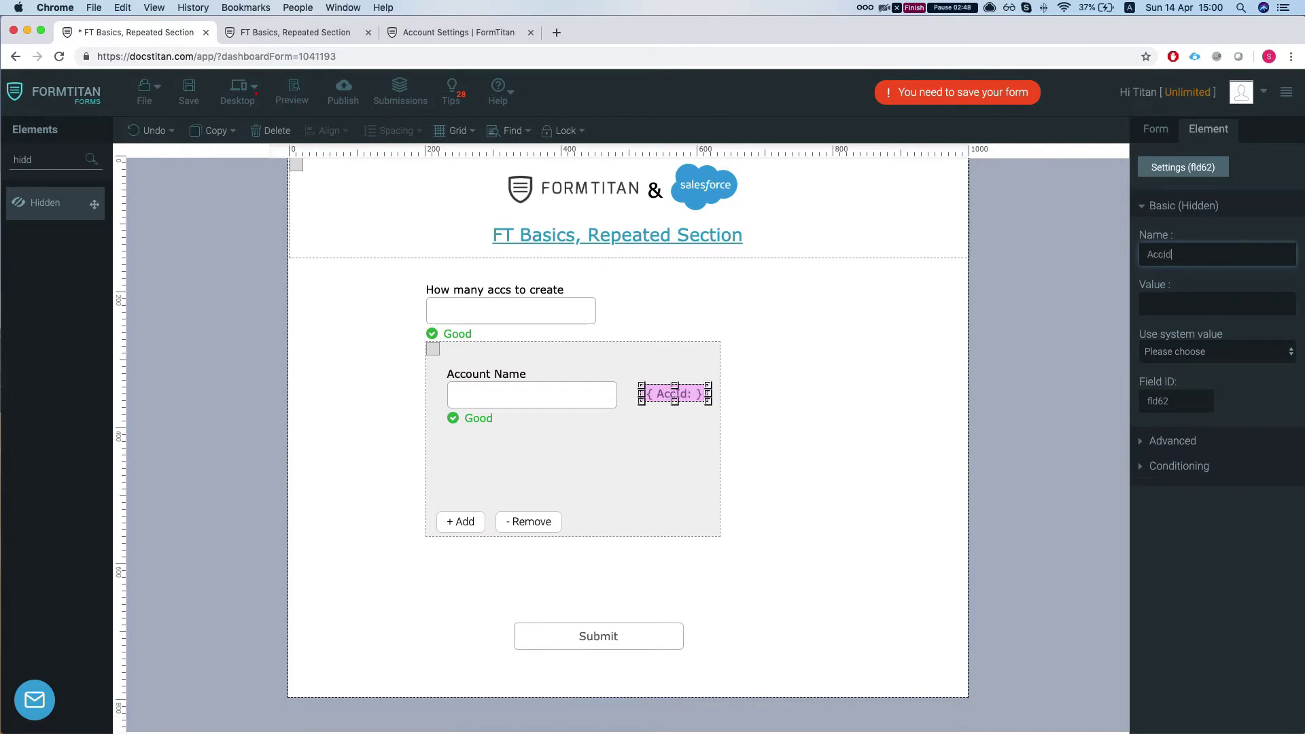
double_click(54, 161)
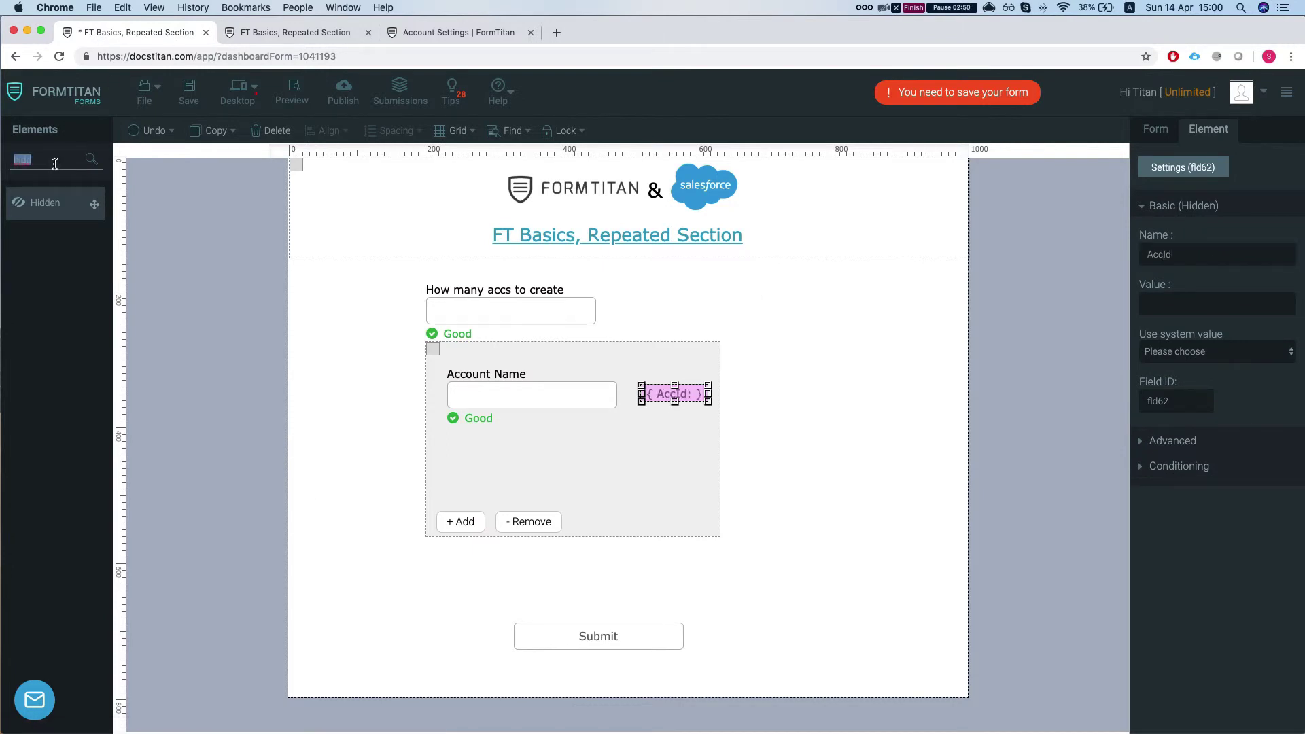
- Add a button and start an Account push commented 'Inline save an acc' for custom-button use
text(butt)
drag(44, 242, 490, 467)
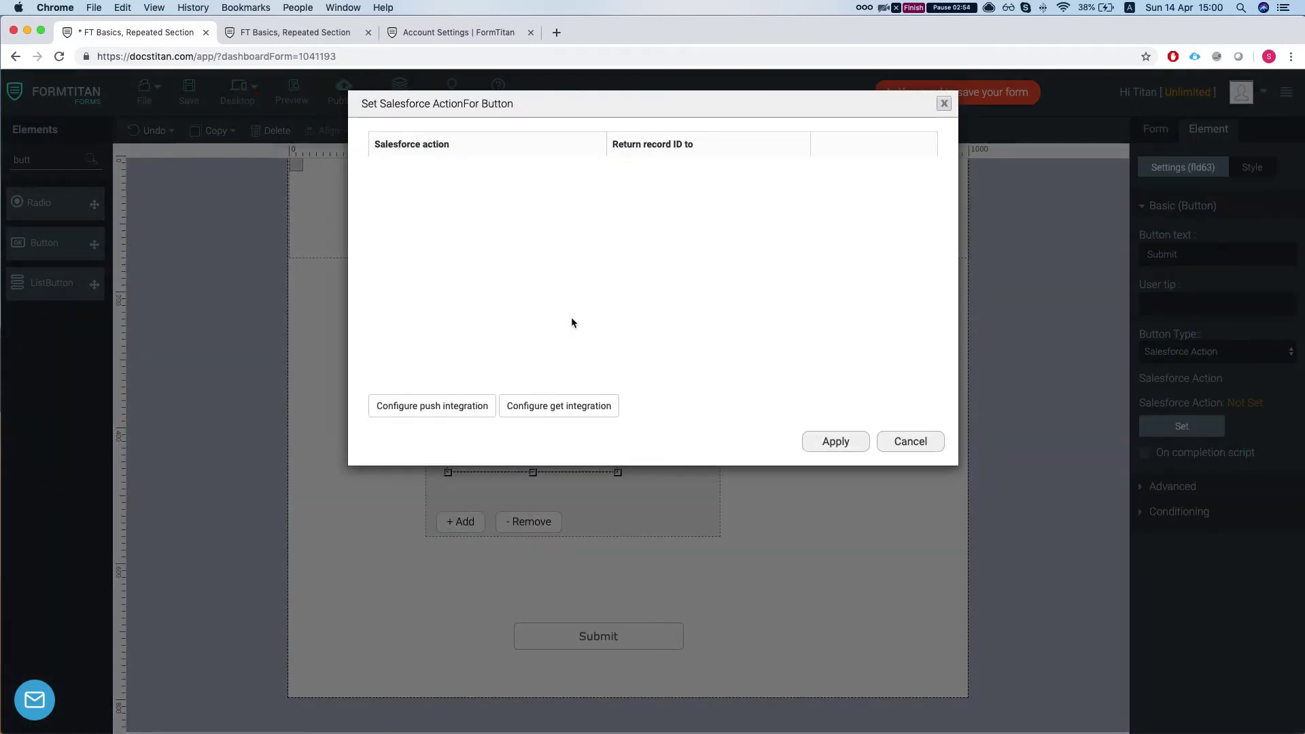
click(437, 407)
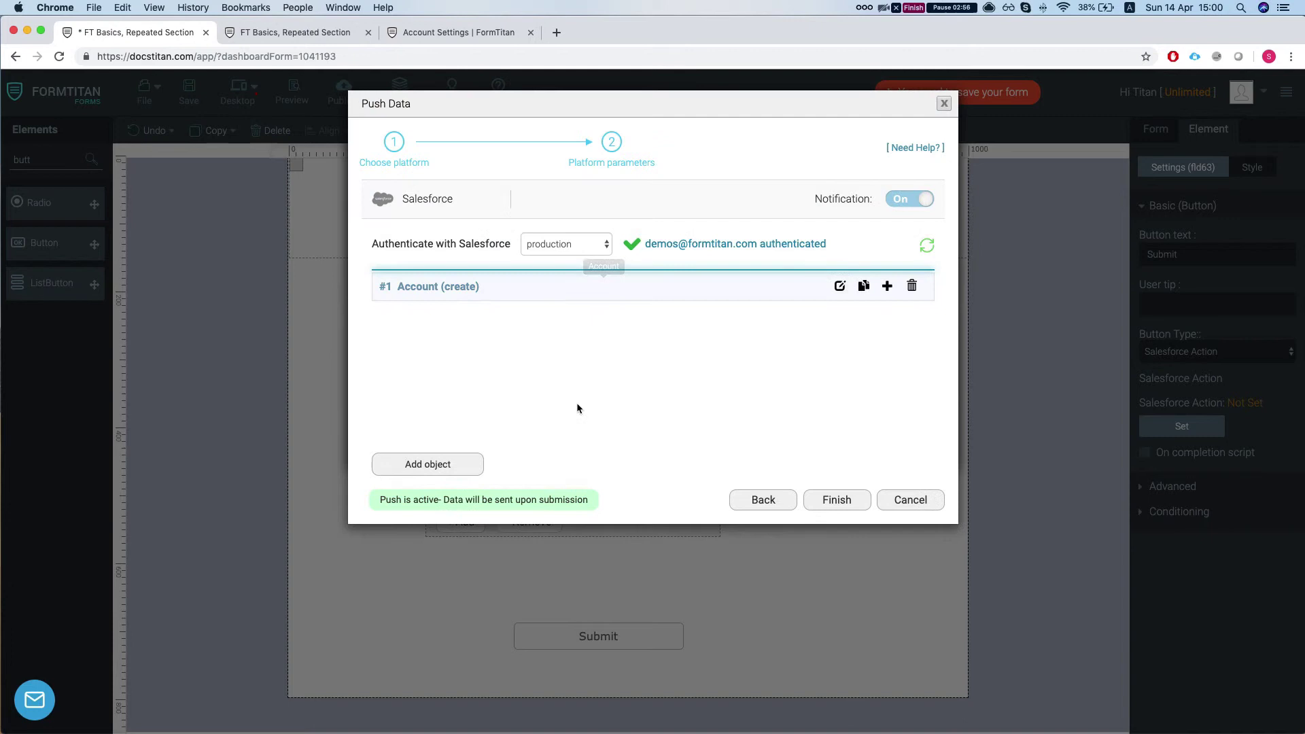
click(443, 462)
click(505, 194)
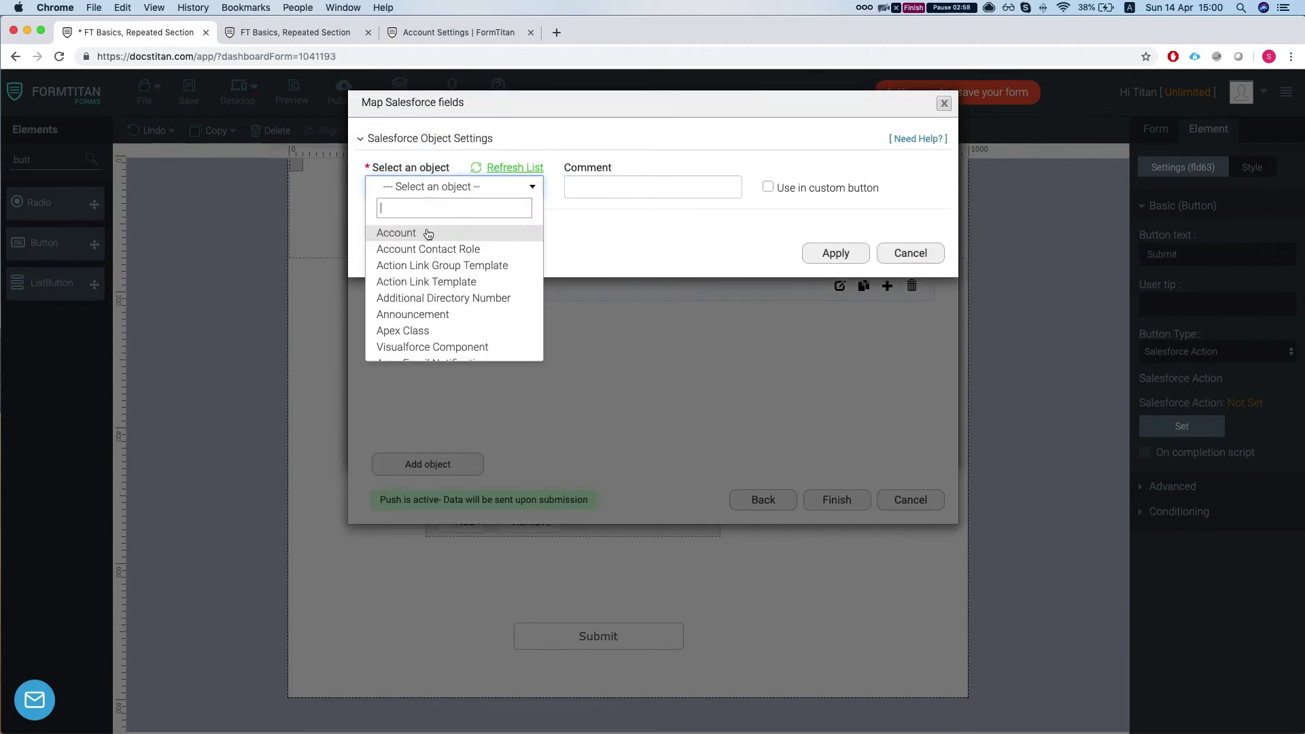
click(448, 234)
click(618, 195)
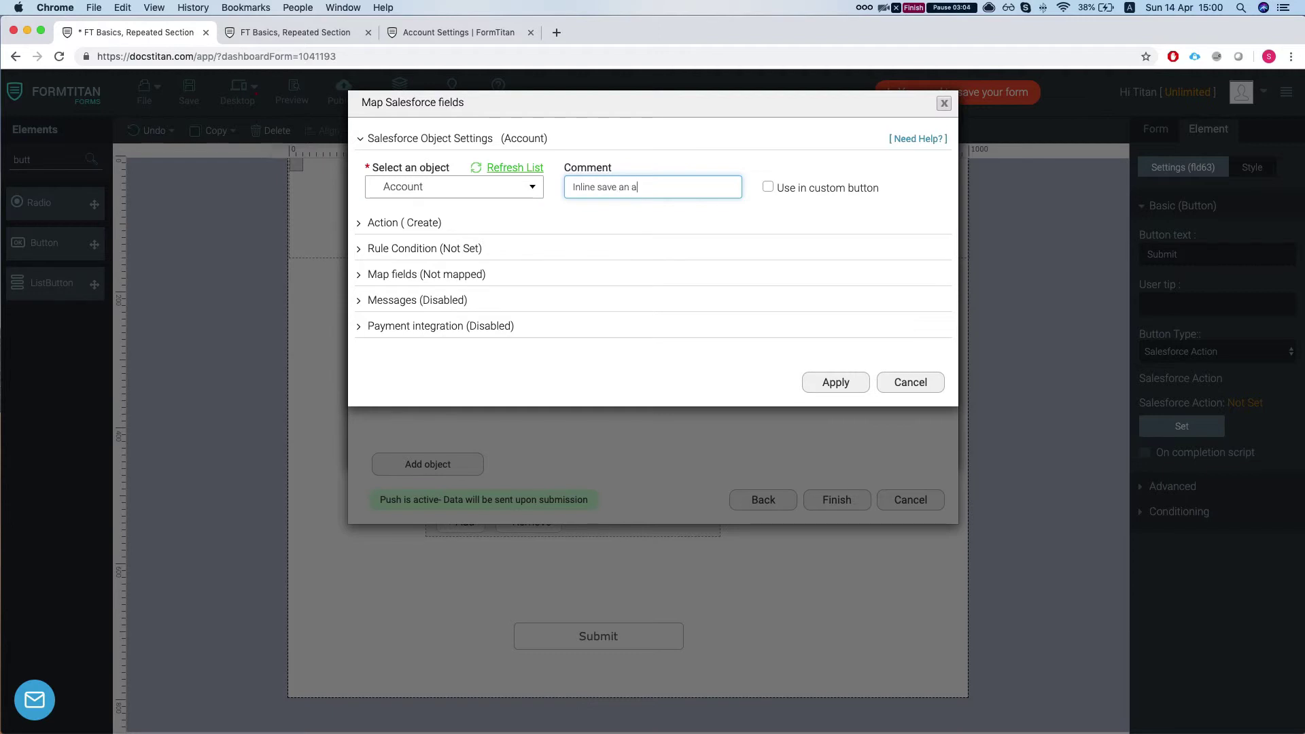
click(772, 186)
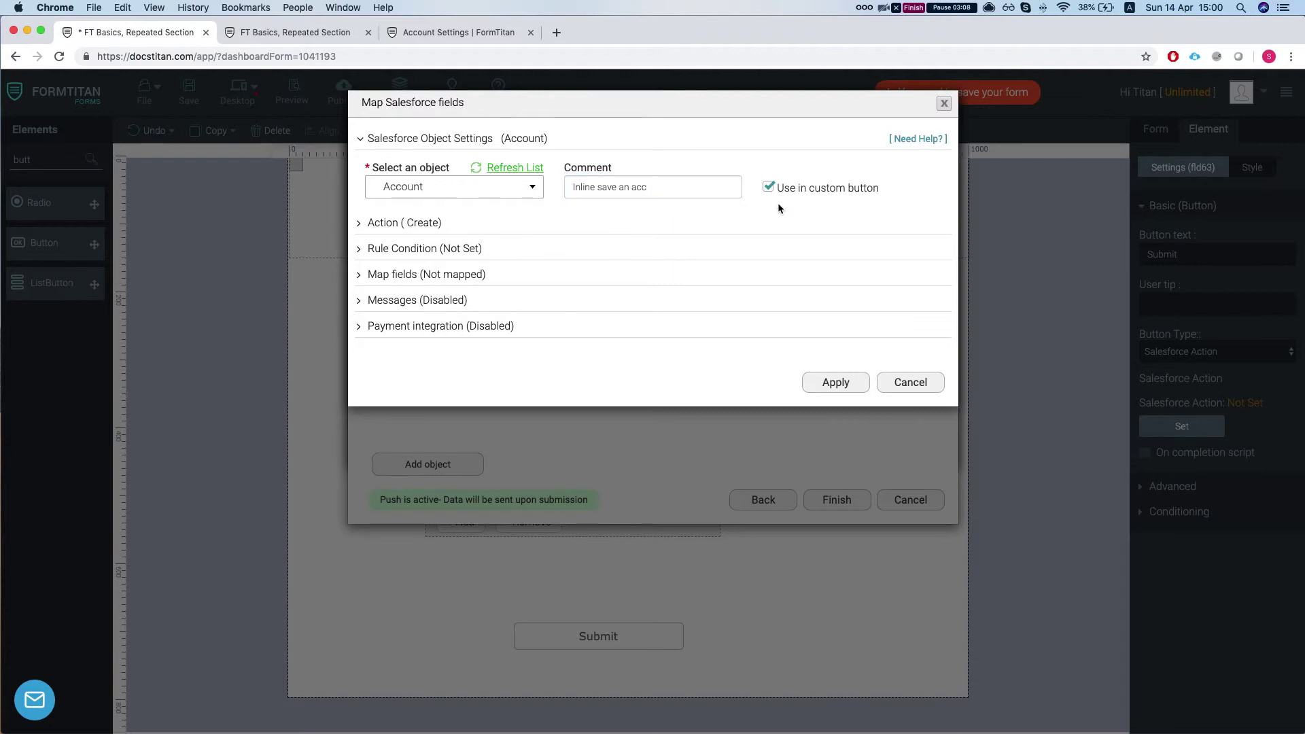
- Map the form's Account Name to Salesforce Account Name and add the Inline save an acc object
click(390, 222)
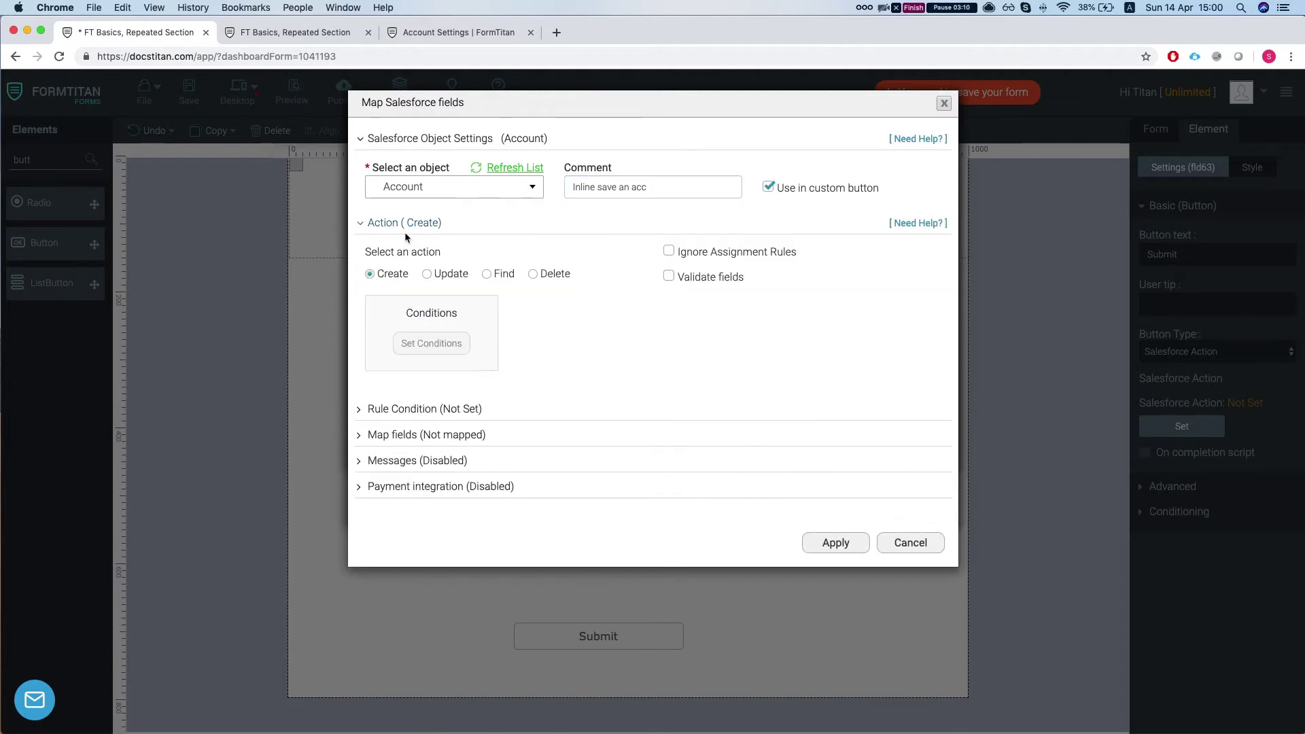
click(419, 435)
click(429, 504)
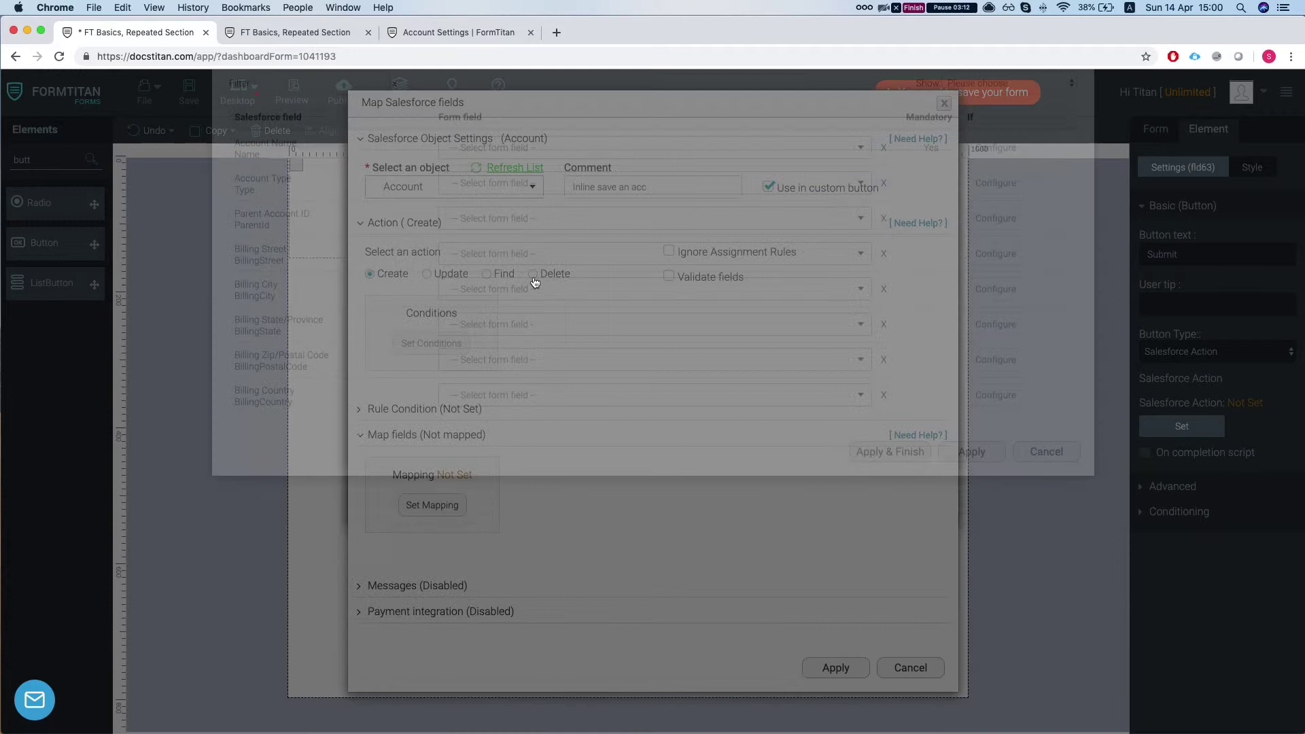
click(493, 244)
text(acc)
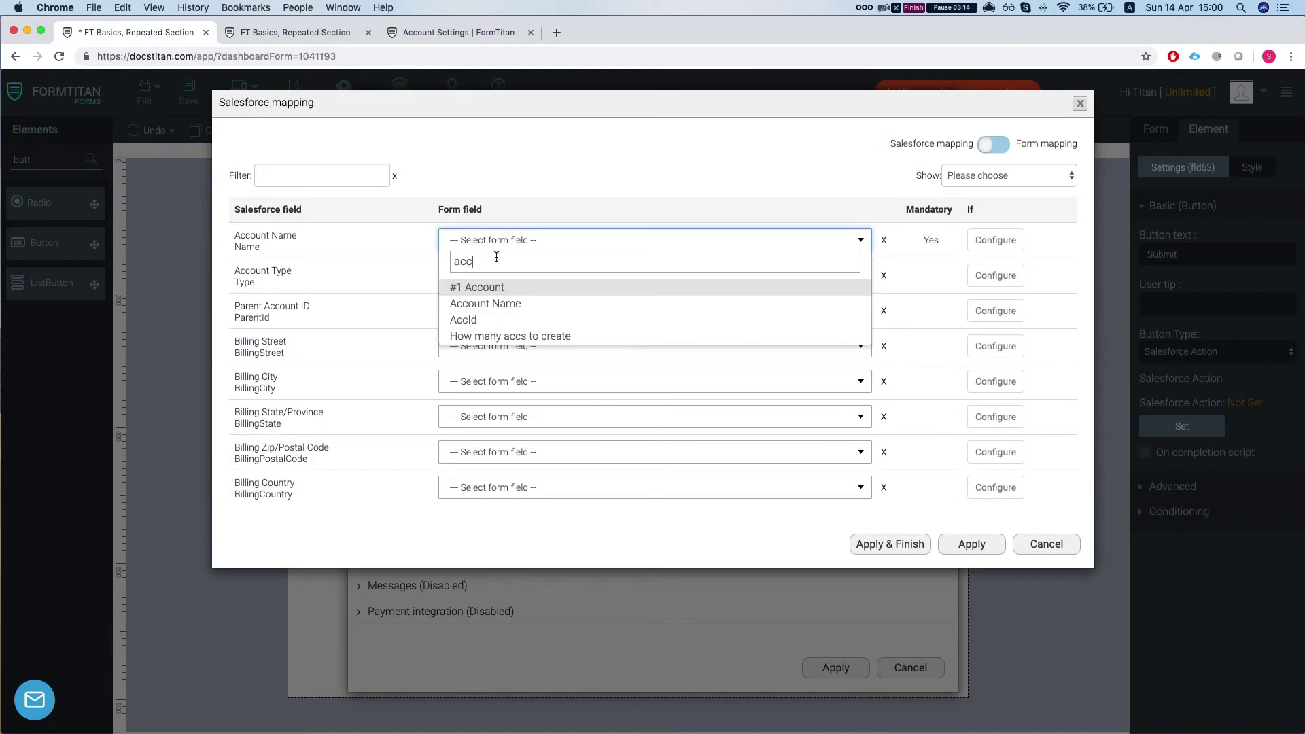
click(479, 304)
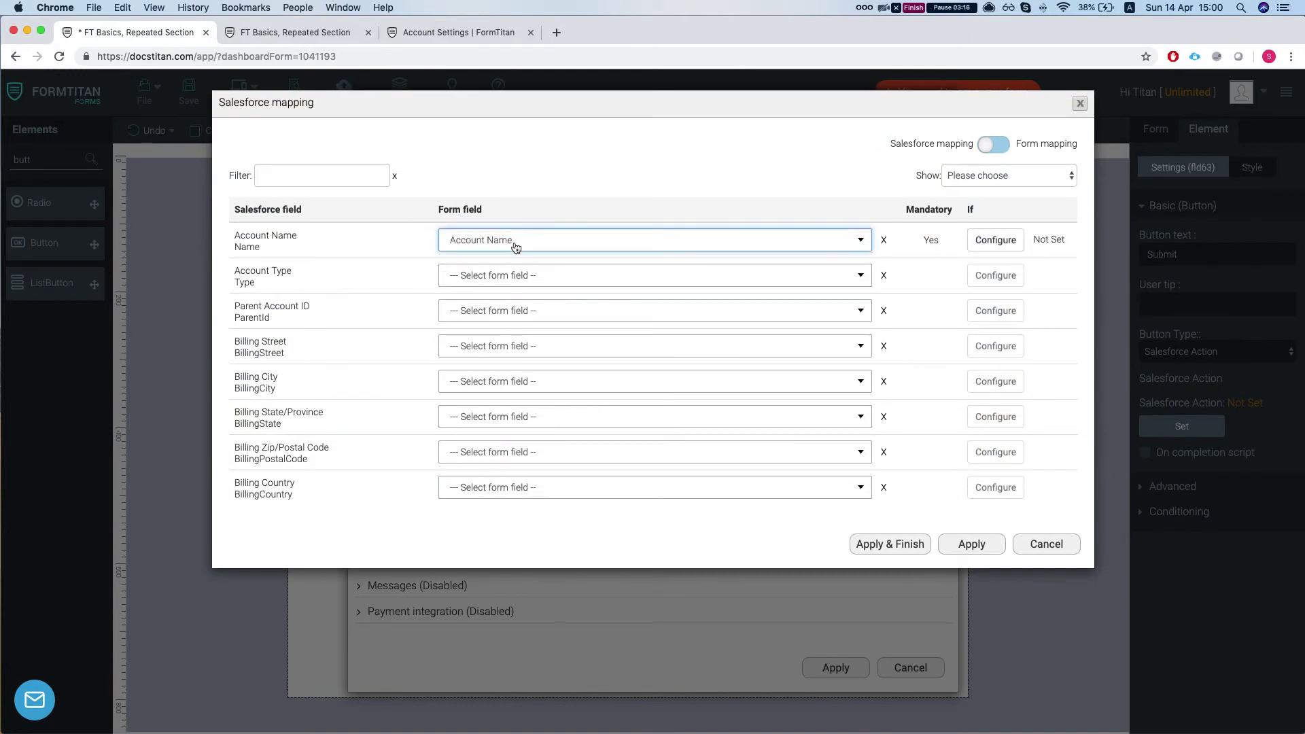
click(965, 545)
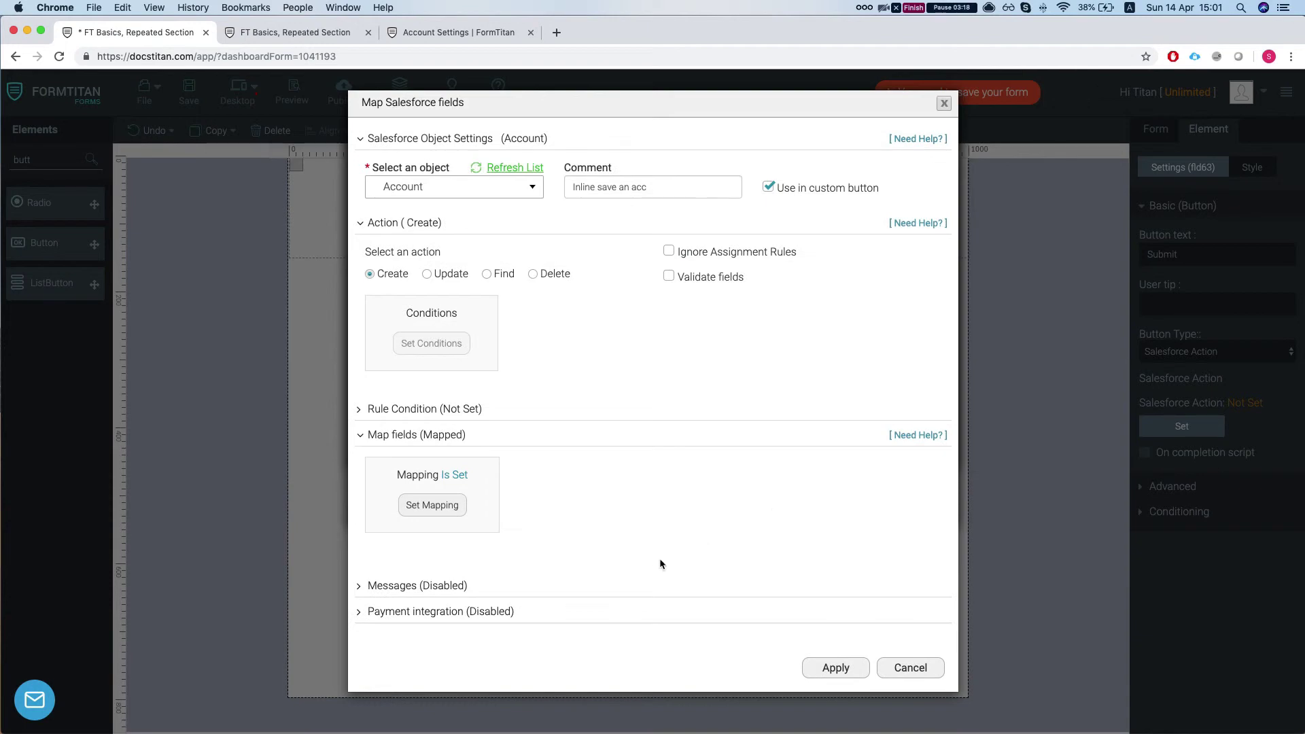
click(846, 675)
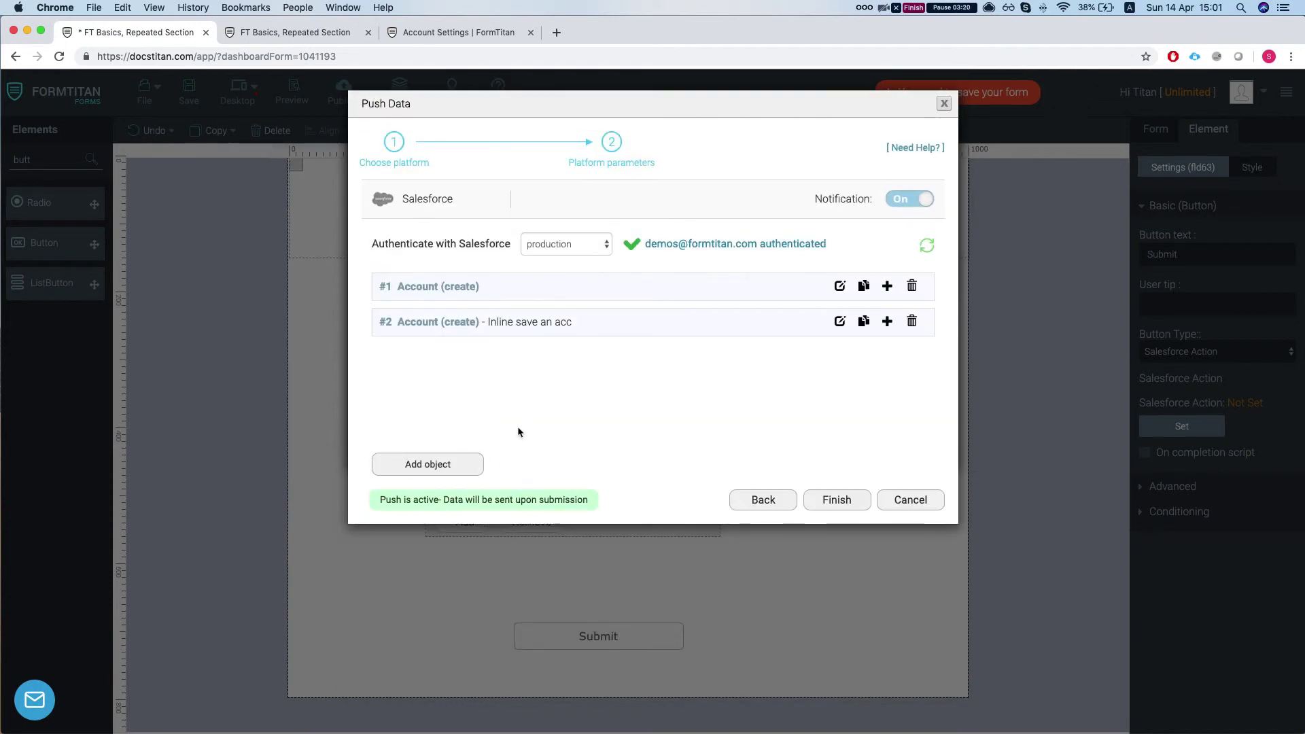
- Assign 'Account (create) - Inline save an acc' to the button, returning the record ID to AccId
click(835, 503)
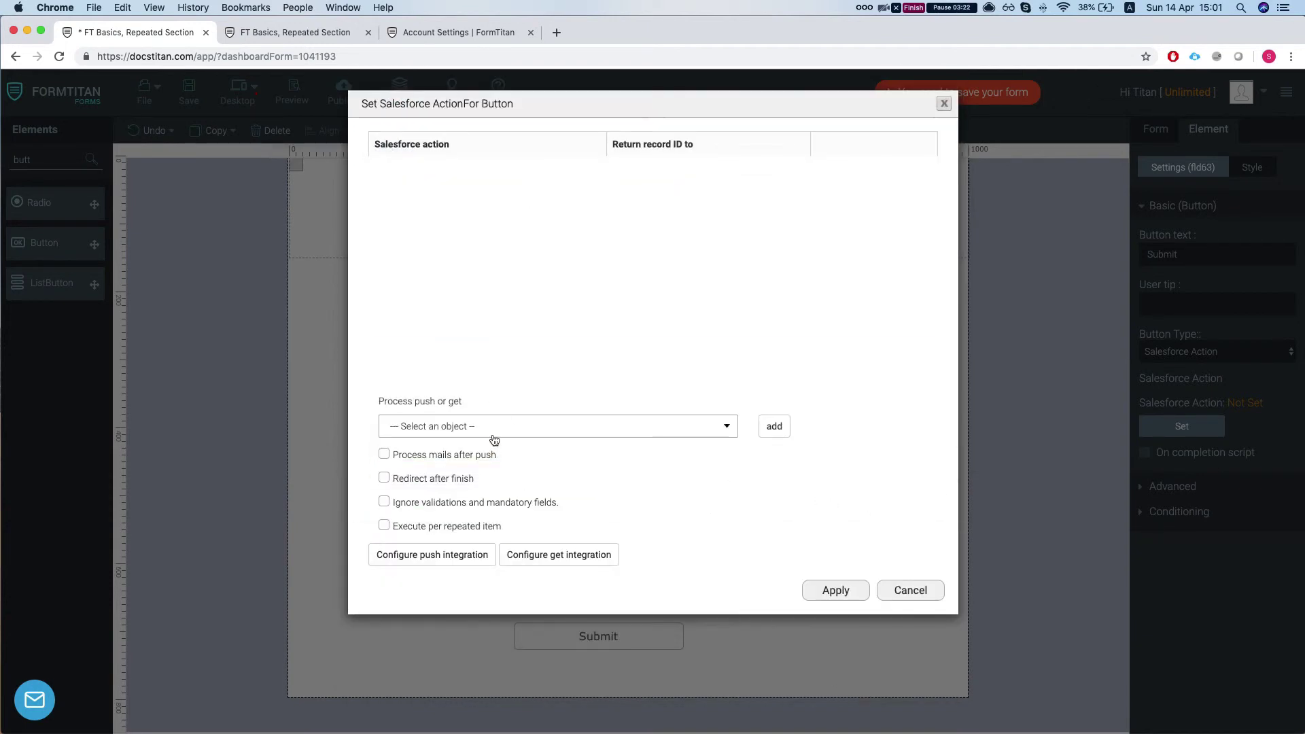
click(494, 439)
click(446, 473)
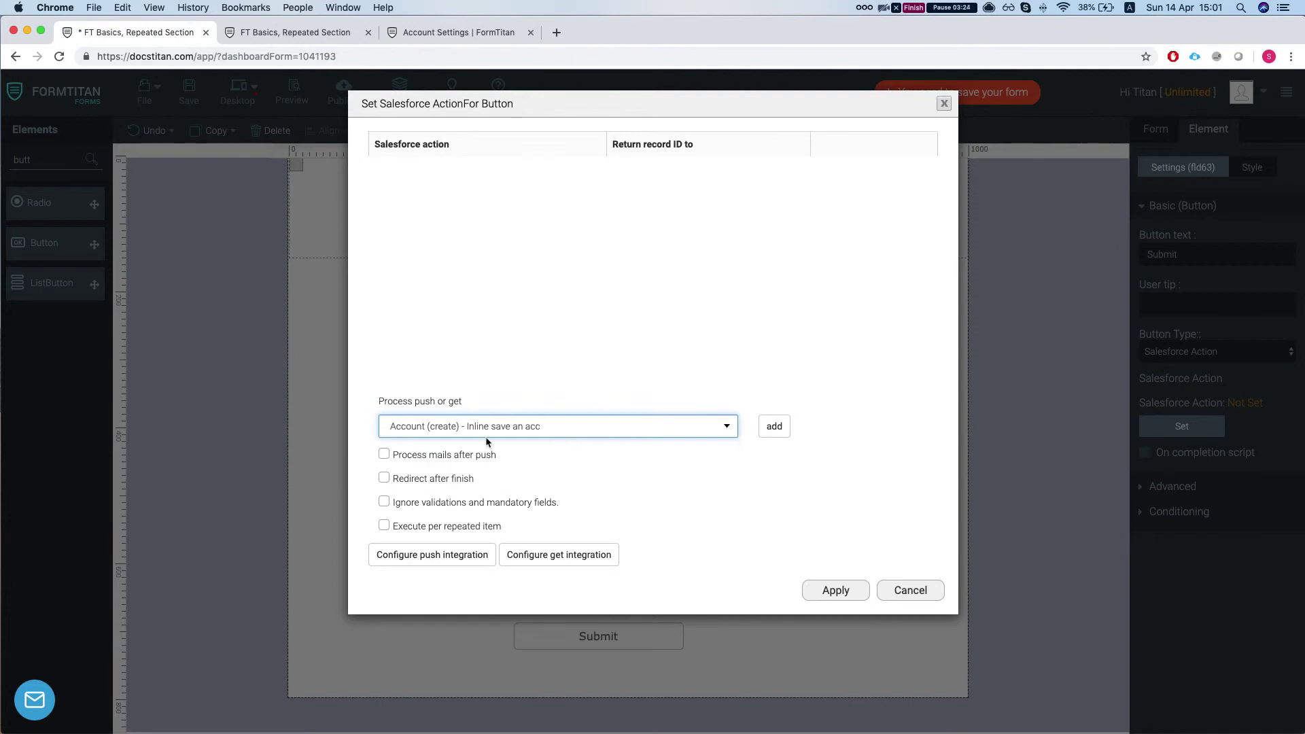
click(773, 427)
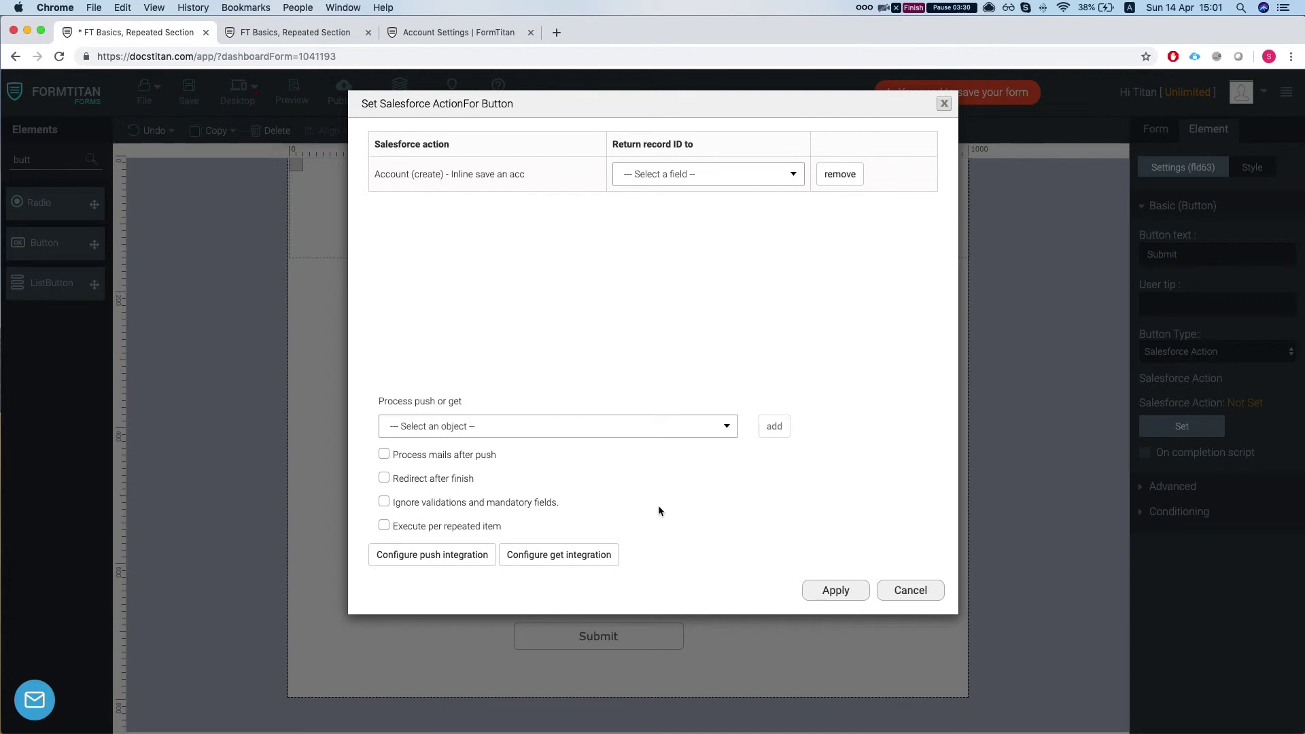
click(713, 173)
click(666, 219)
click(832, 588)
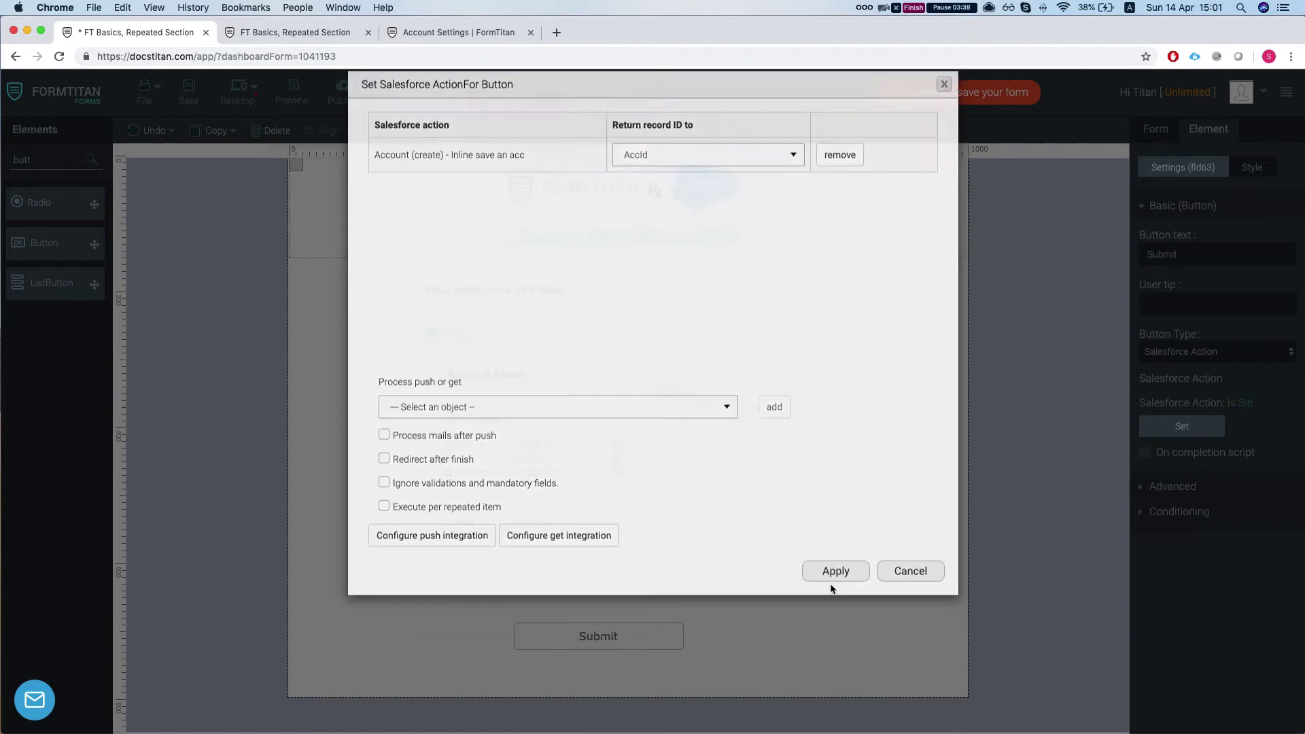
- Relabel the section's button 'Save Acc'
click(737, 481)
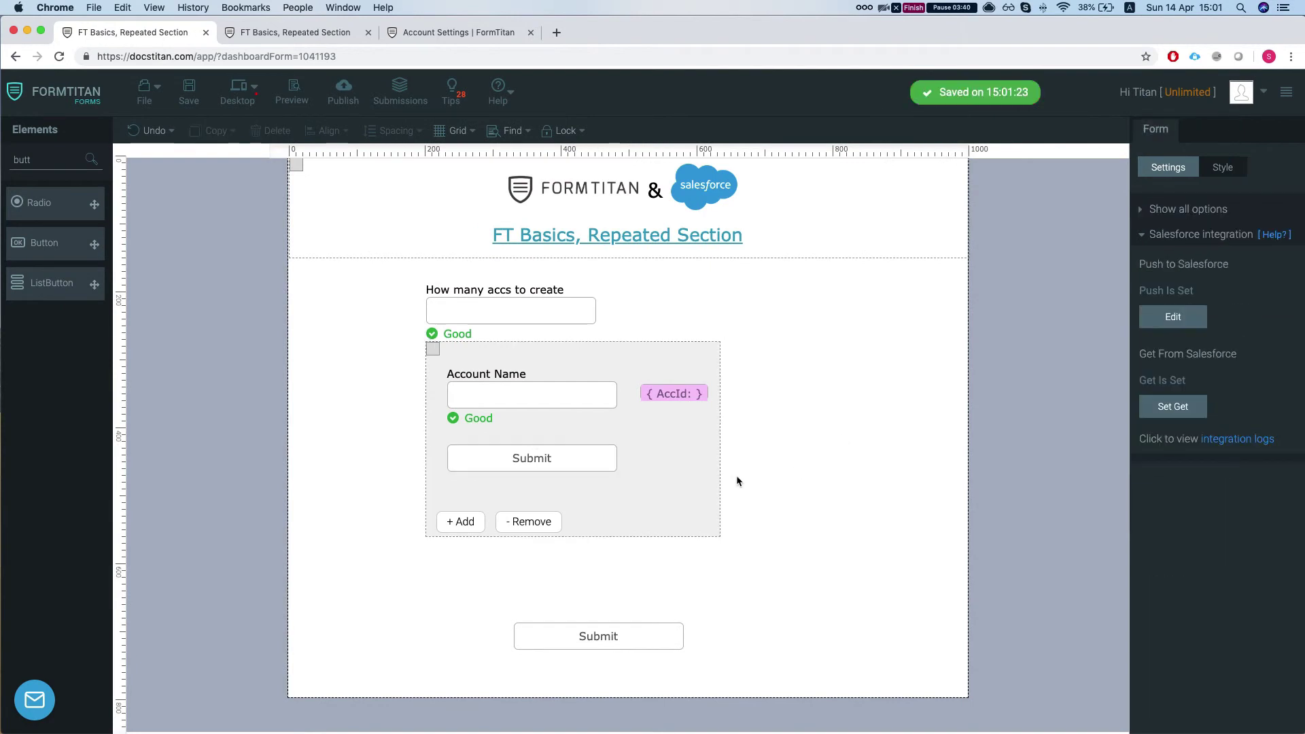
click(612, 464)
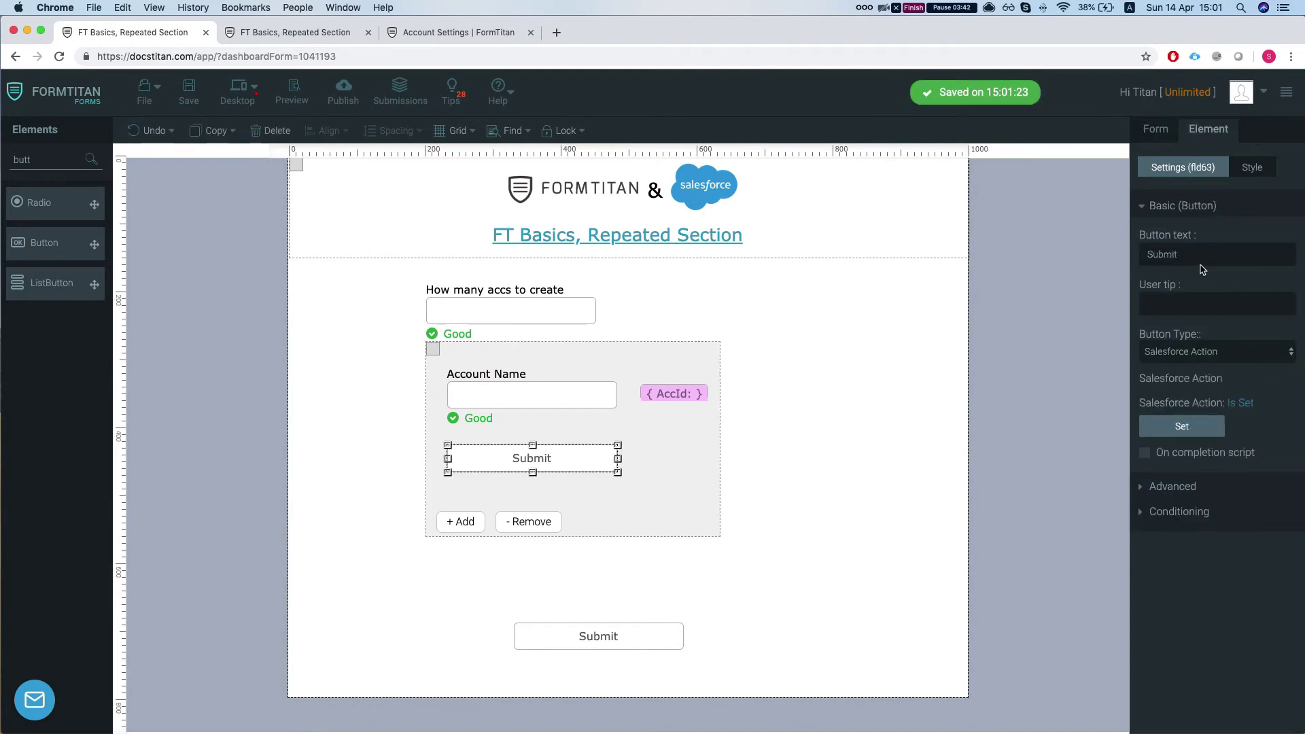
double_click(1201, 255)
text(A)
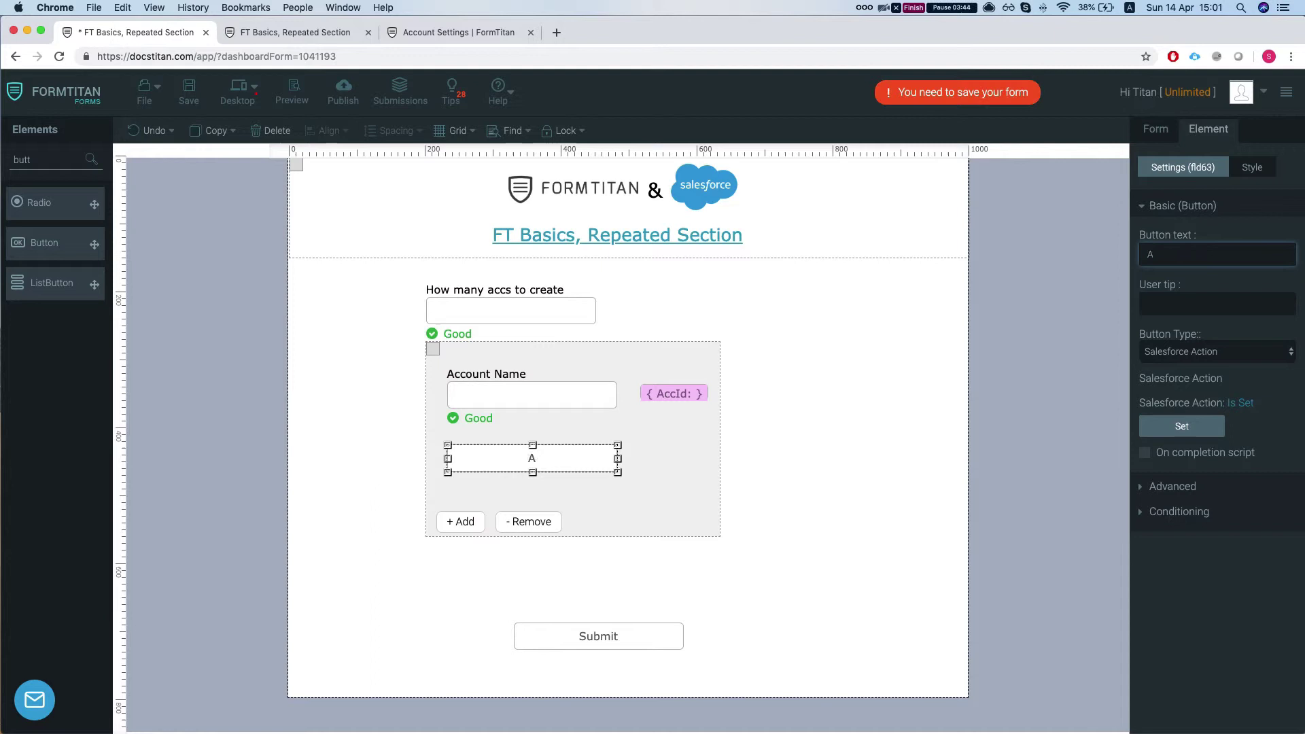
text(ave Acc)
- Make the button's Salesforce action execute per repeated item and save the form
click(1167, 433)
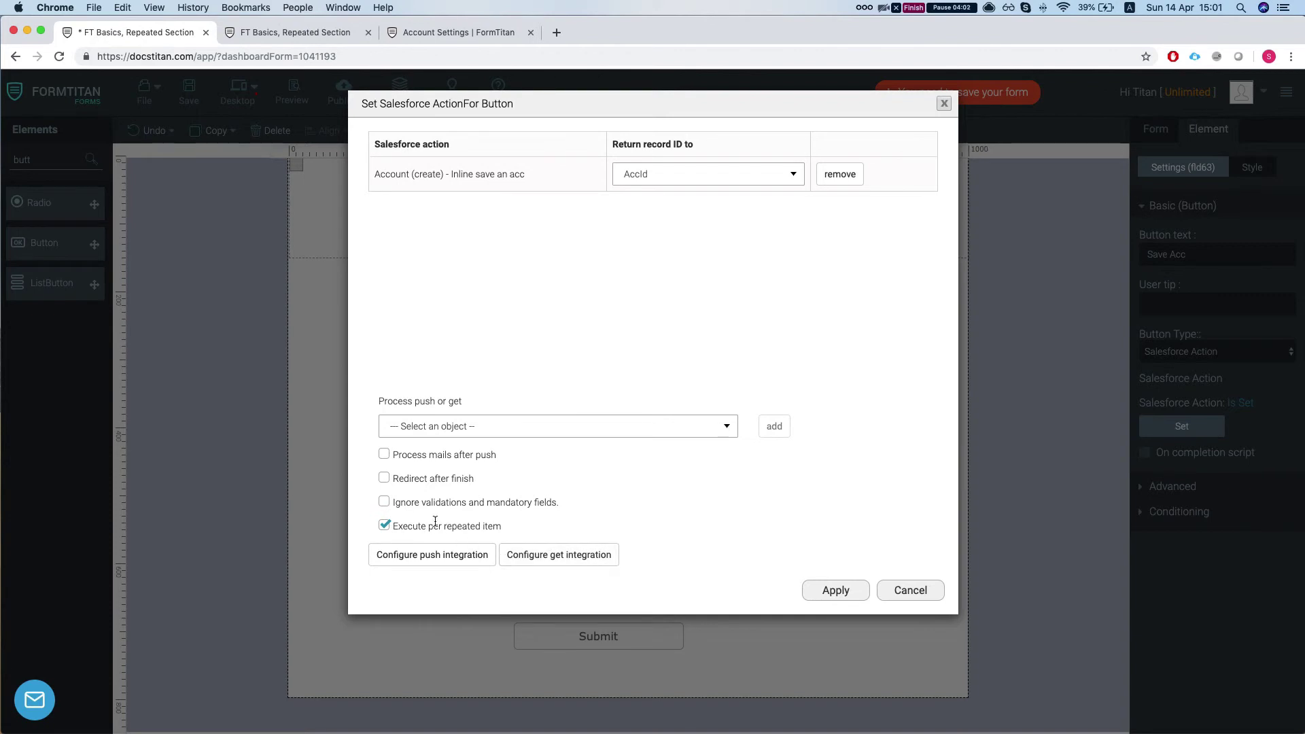
click(845, 590)
click(864, 487)
click(189, 92)
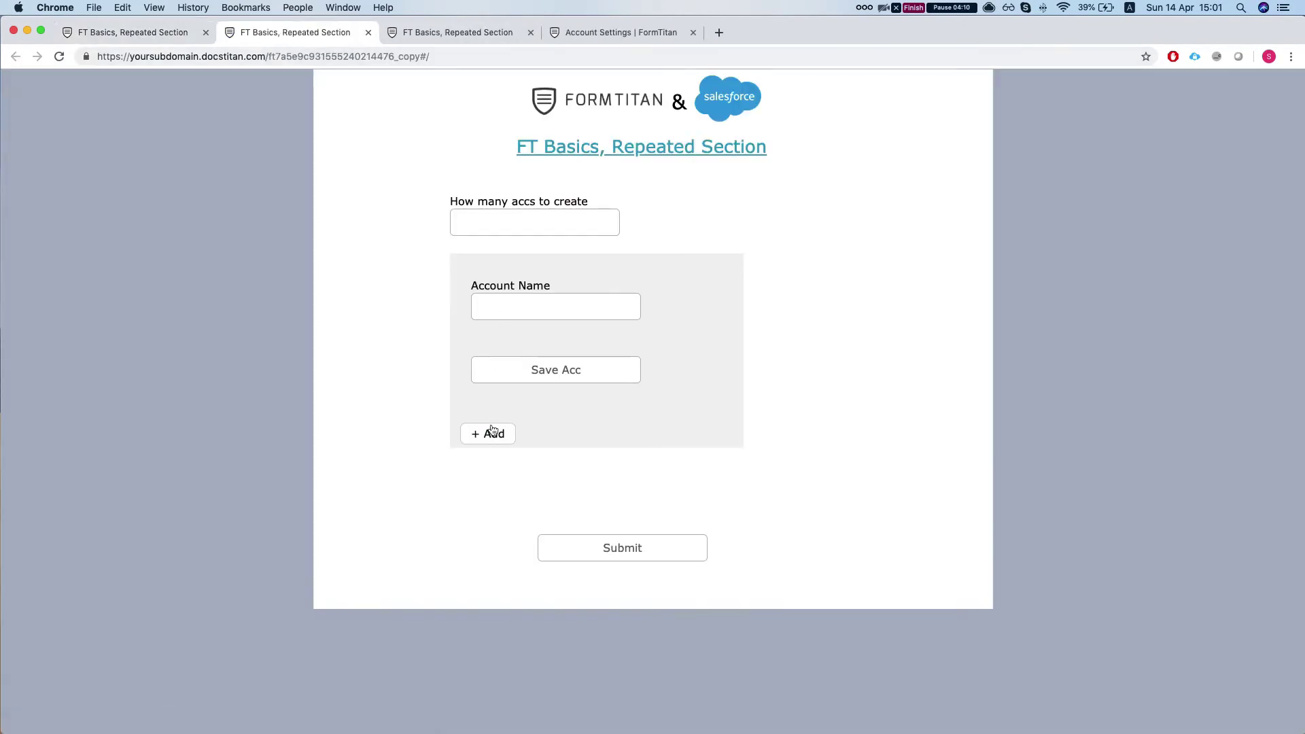
- On the live form, add an account entry, enter 'inline 1' as Account Name and save it
click(492, 430)
scroll(526, 366, down, 2)
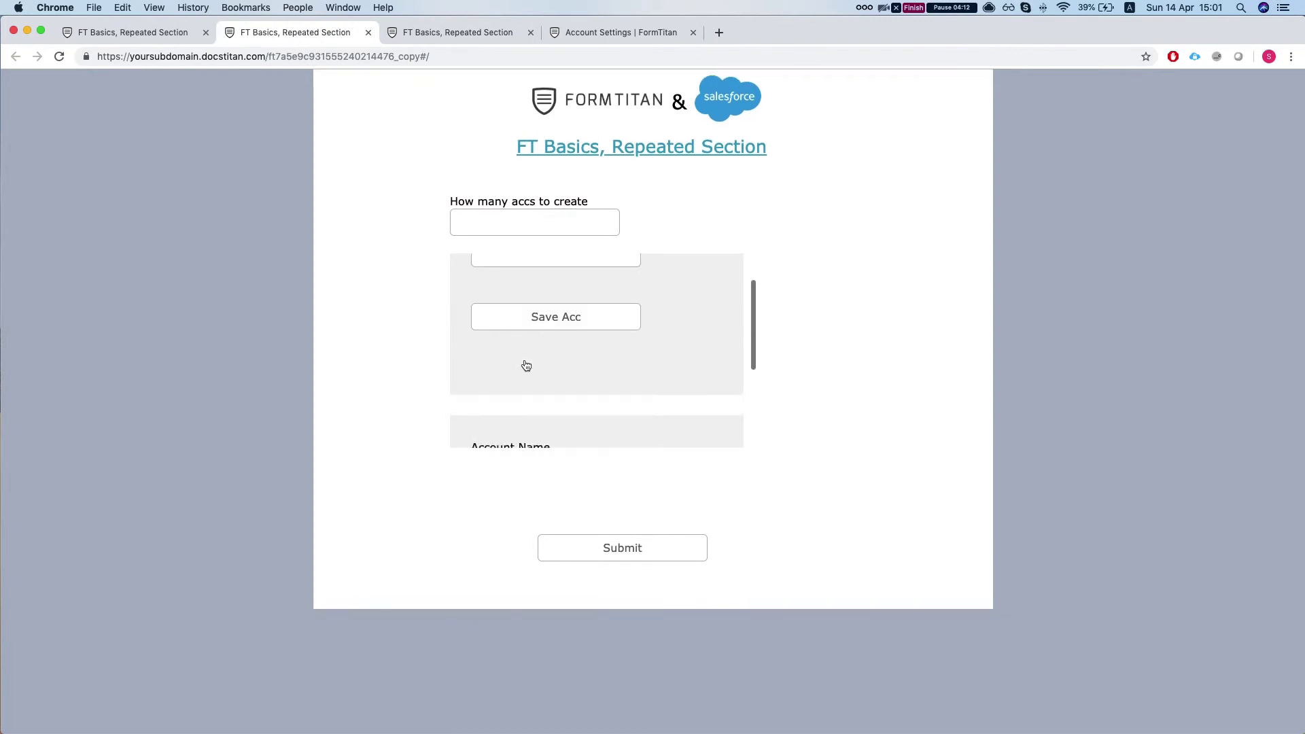
scroll(526, 366, up, 2)
click(514, 309)
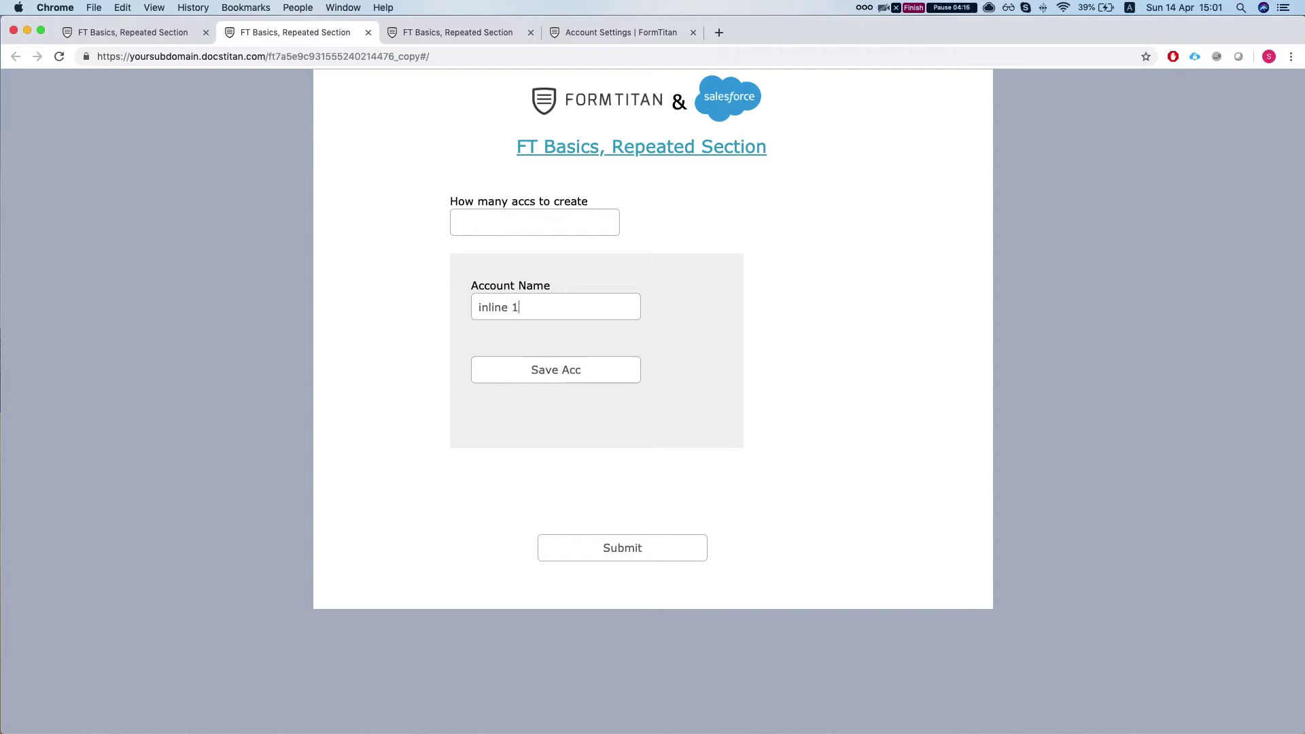
click(535, 370)
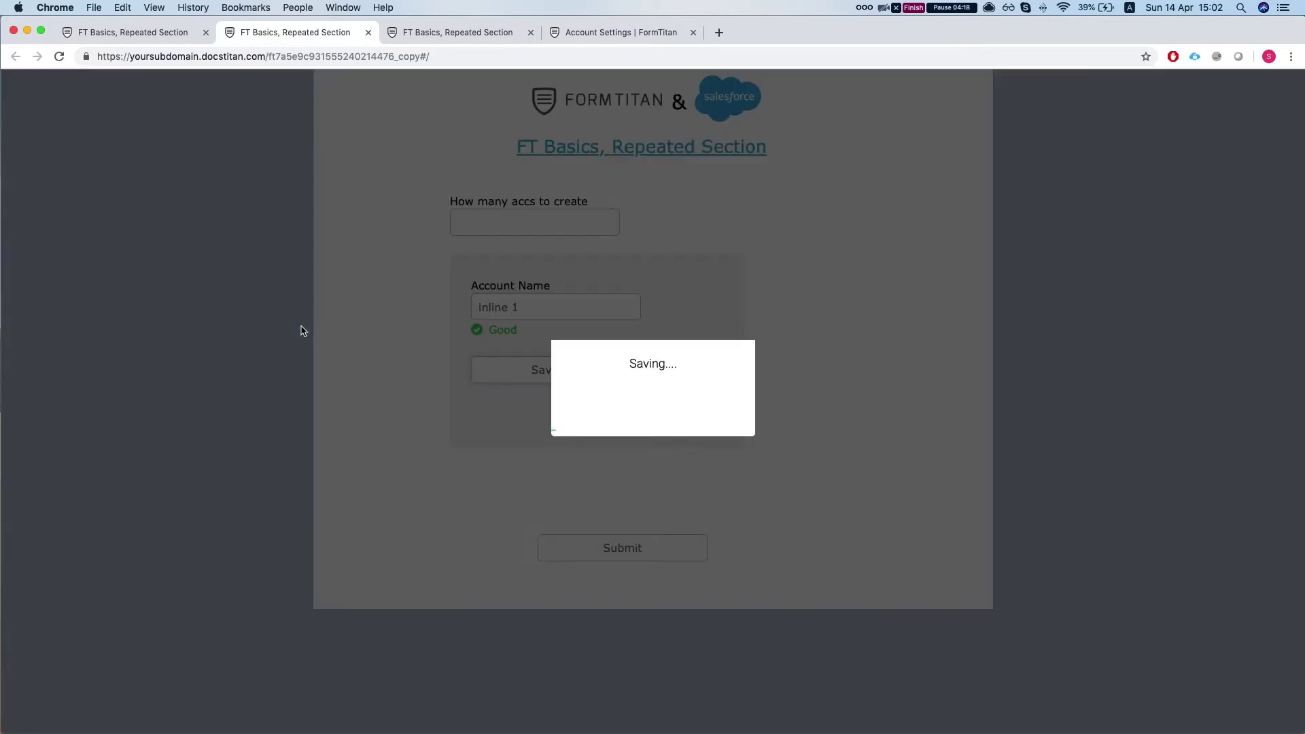
scroll(526, 328, down, 2)
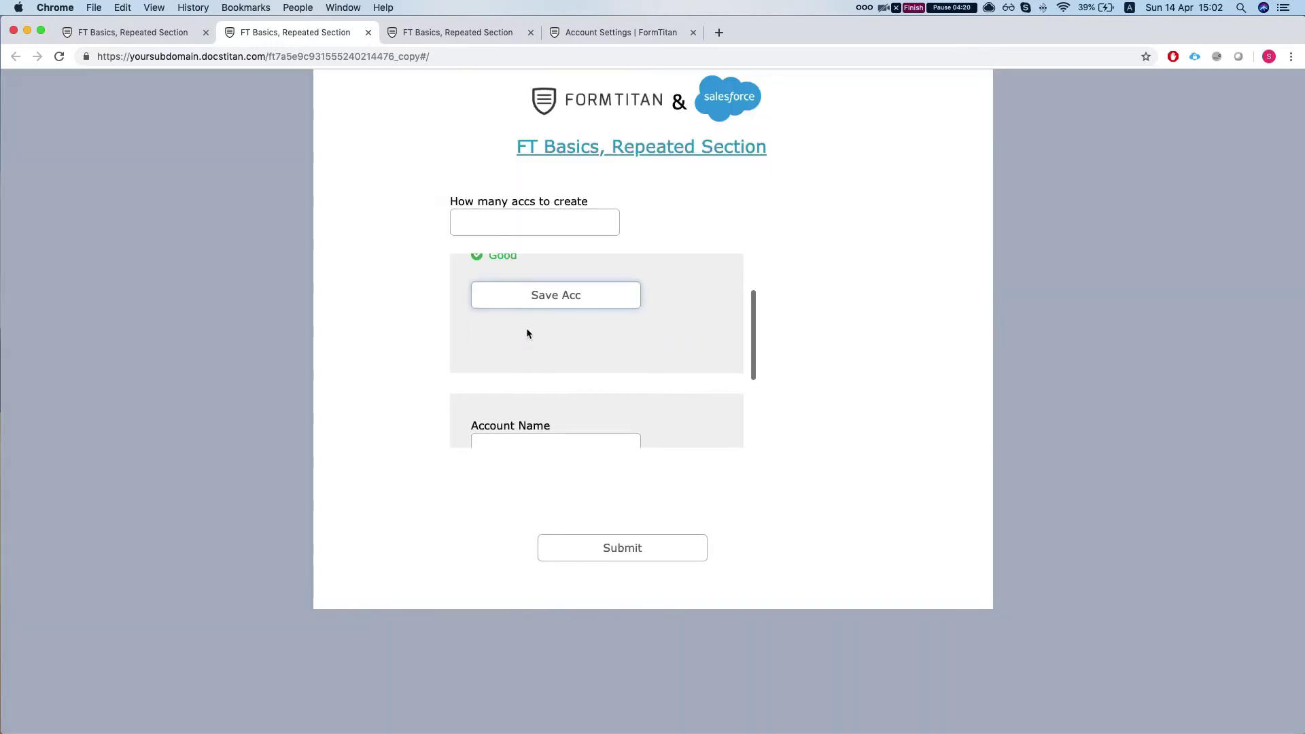
scroll(526, 328, up, 2)
- View the inline 1 account's Details in Salesforce, then go back to the live form's empty Account Name entry
click(449, 31)
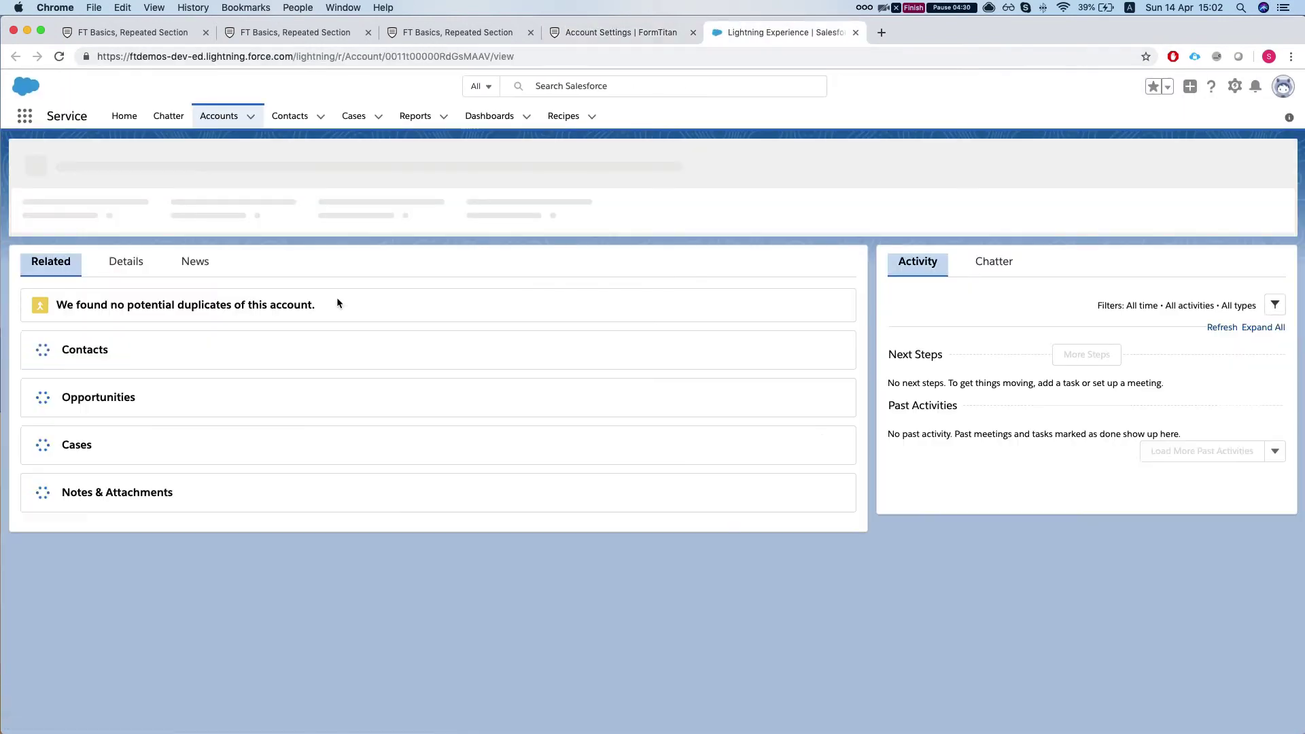
click(127, 270)
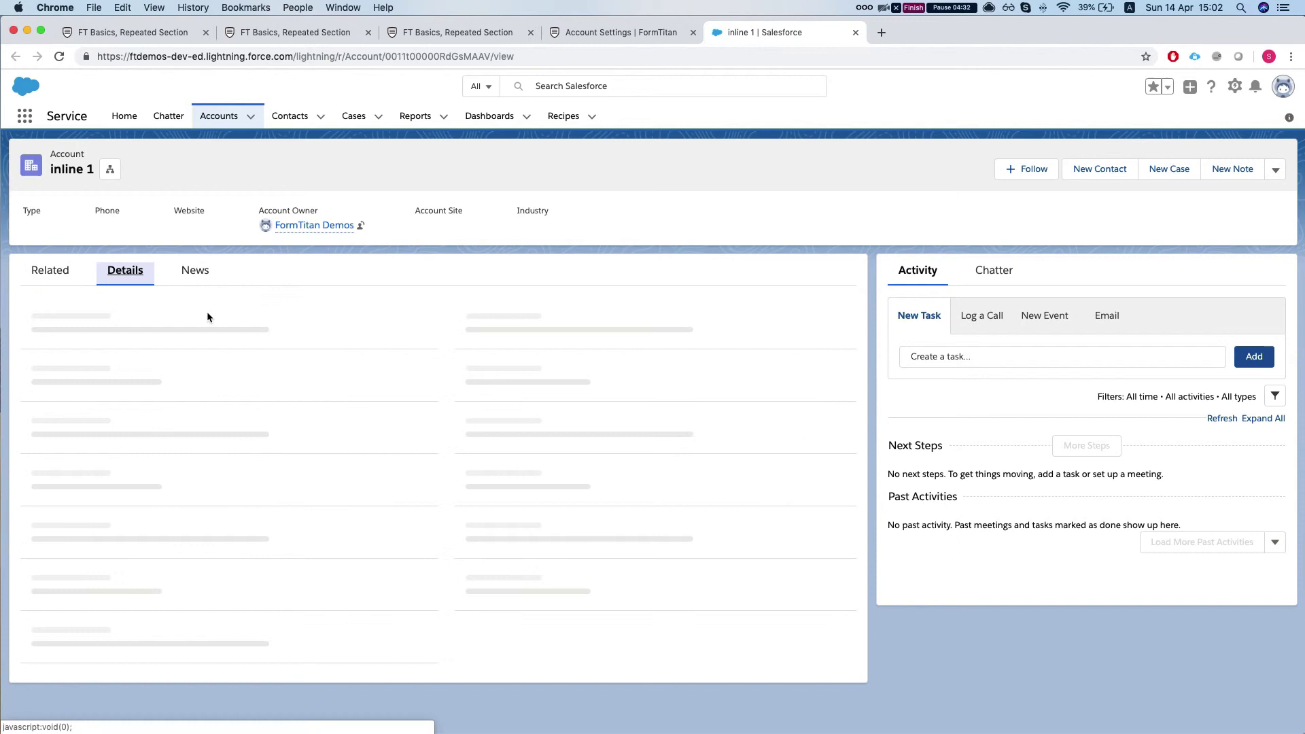
click(295, 33)
click(129, 33)
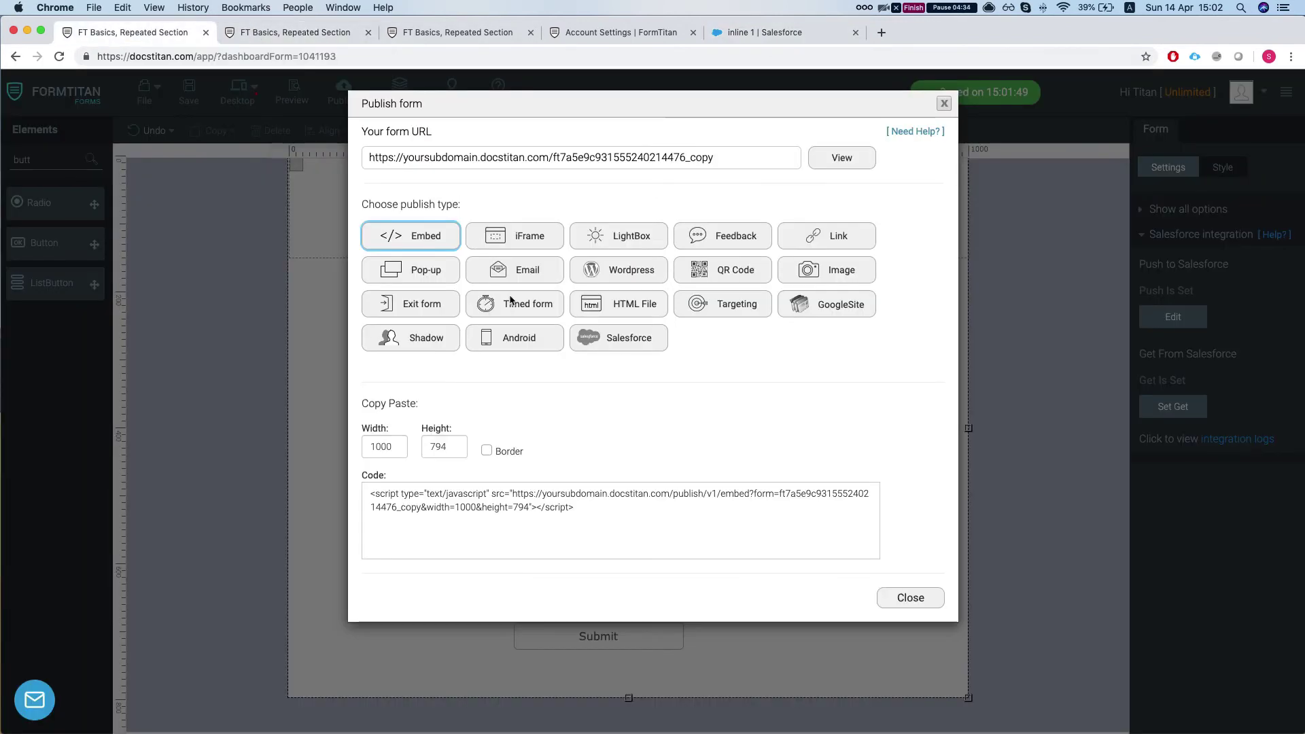
click(275, 32)
scroll(582, 418, down, 4)
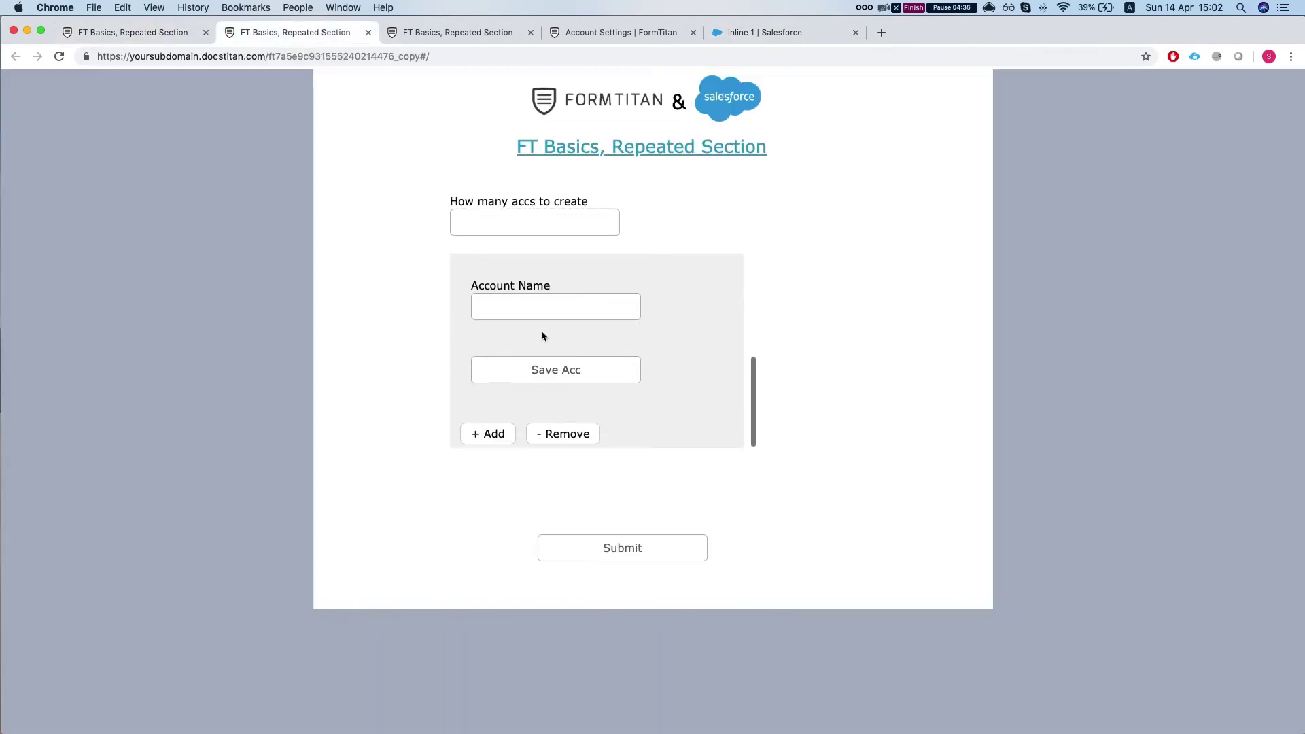
- Save 'inline 2' as a second account, then reload the push logs and open its new Record ID
click(539, 305)
click(547, 370)
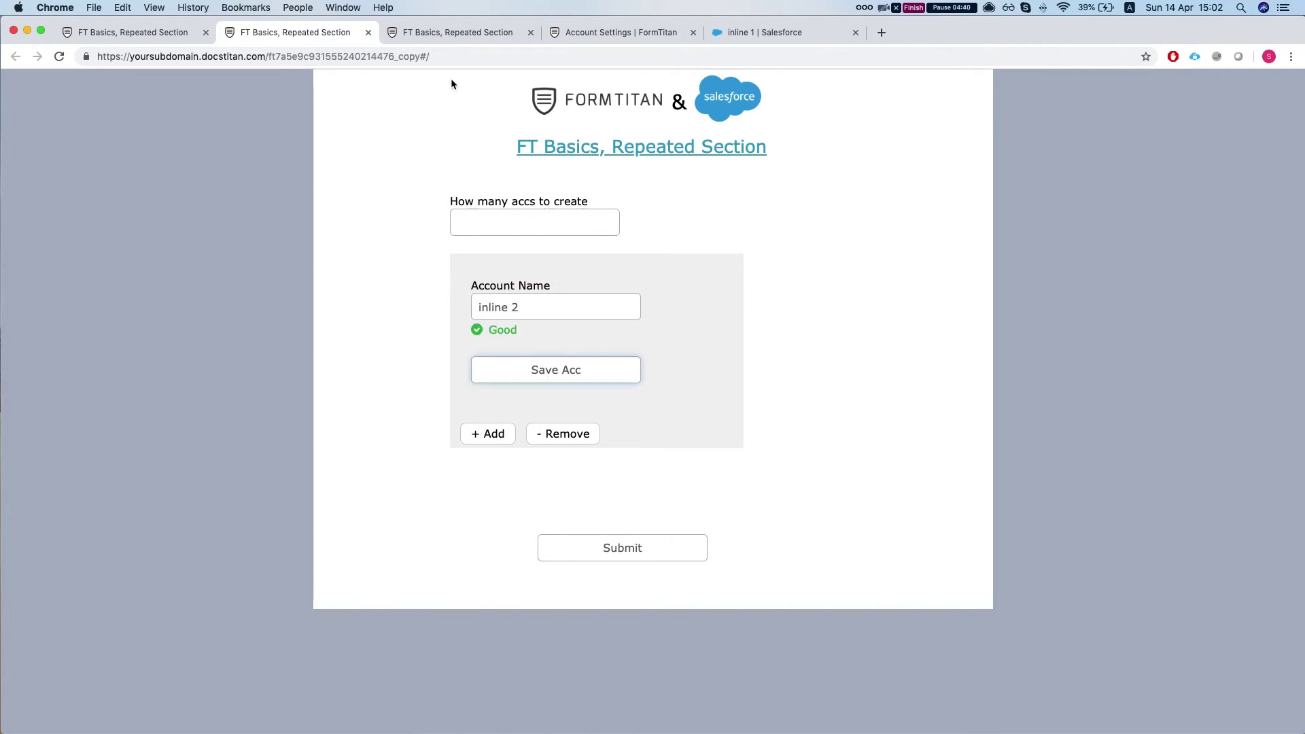
click(619, 34)
click(775, 33)
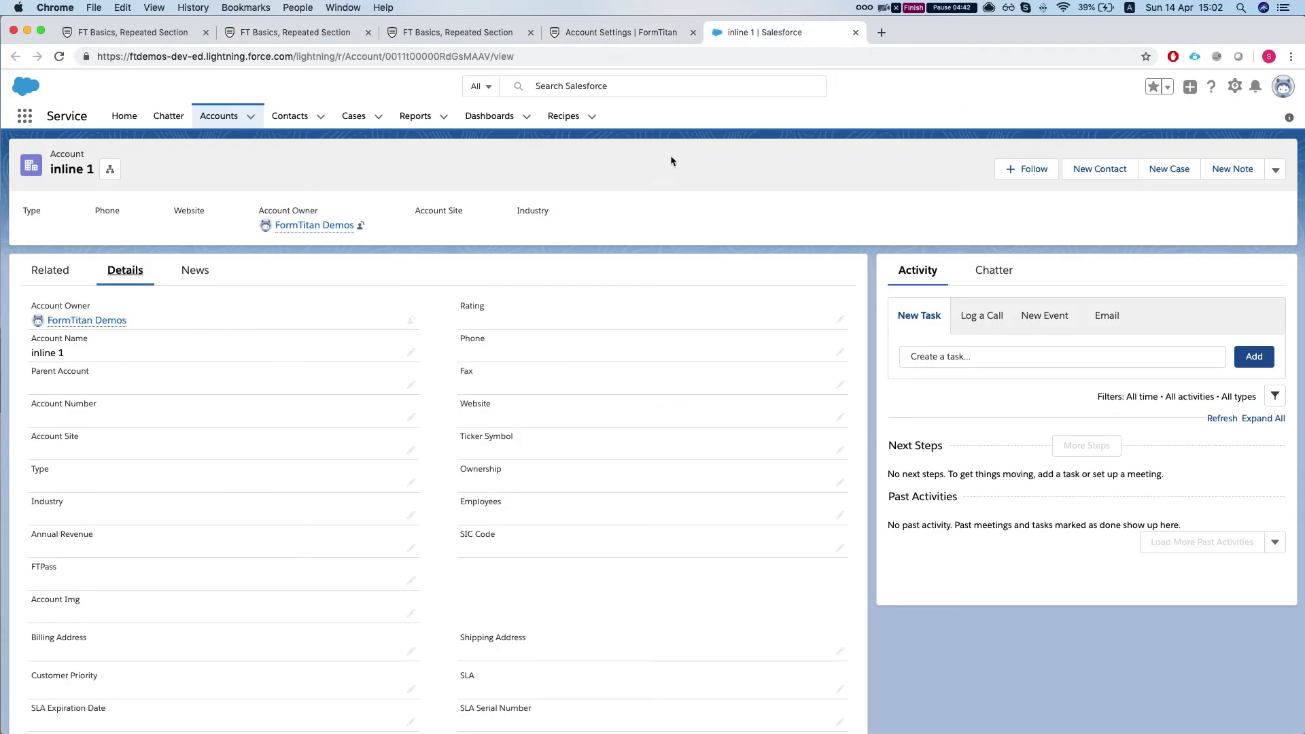
click(621, 30)
key(super+r)
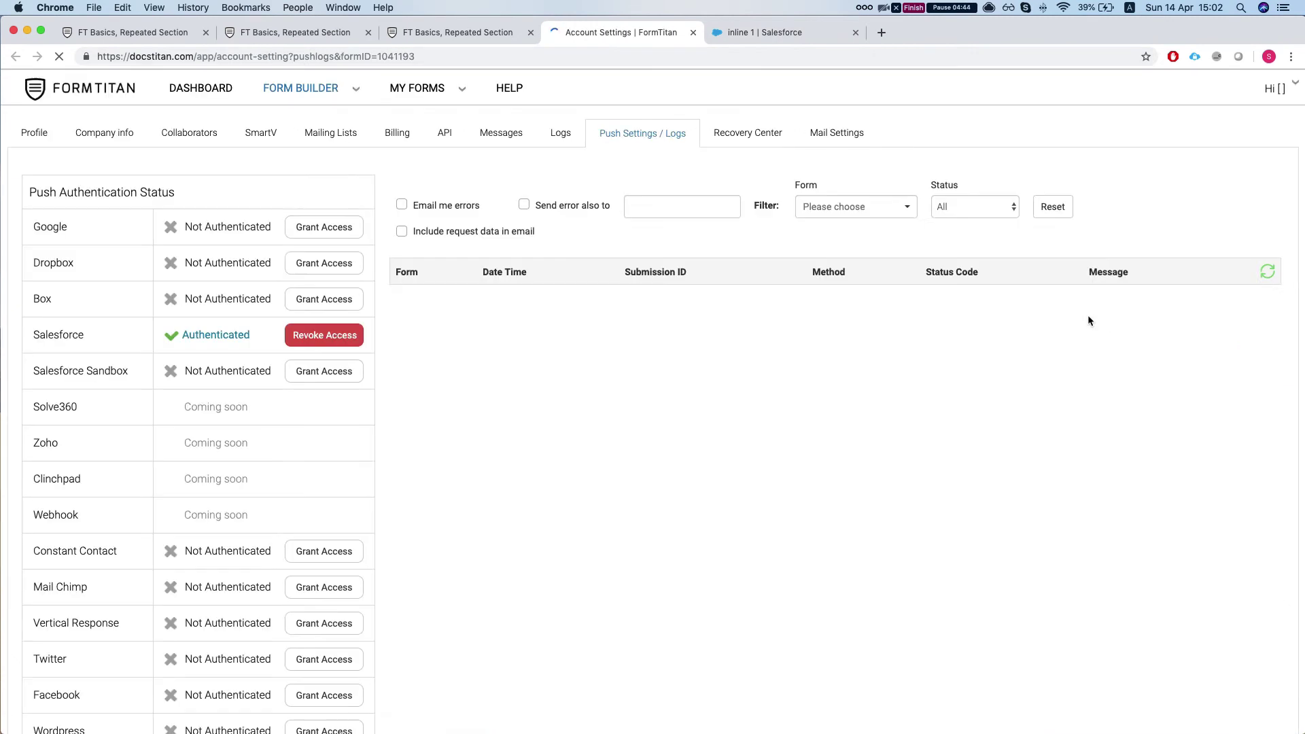
click(1045, 310)
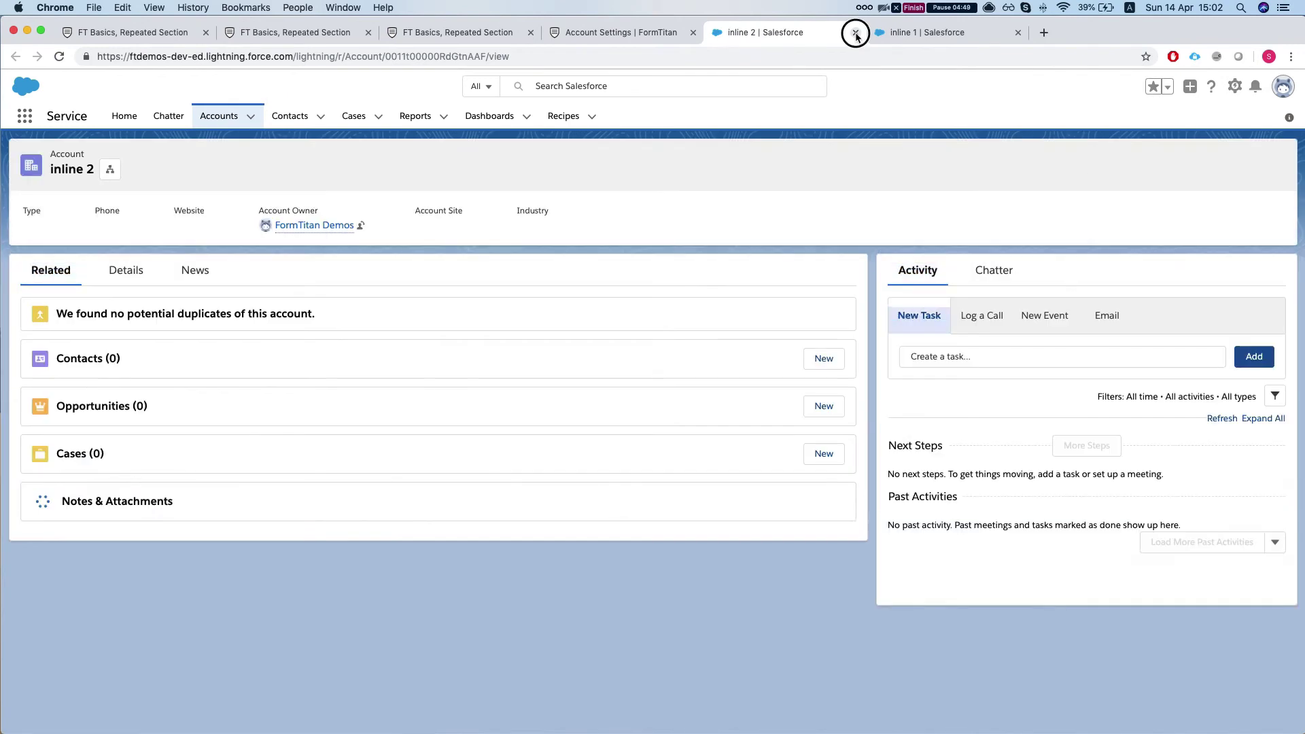
click(855, 33)
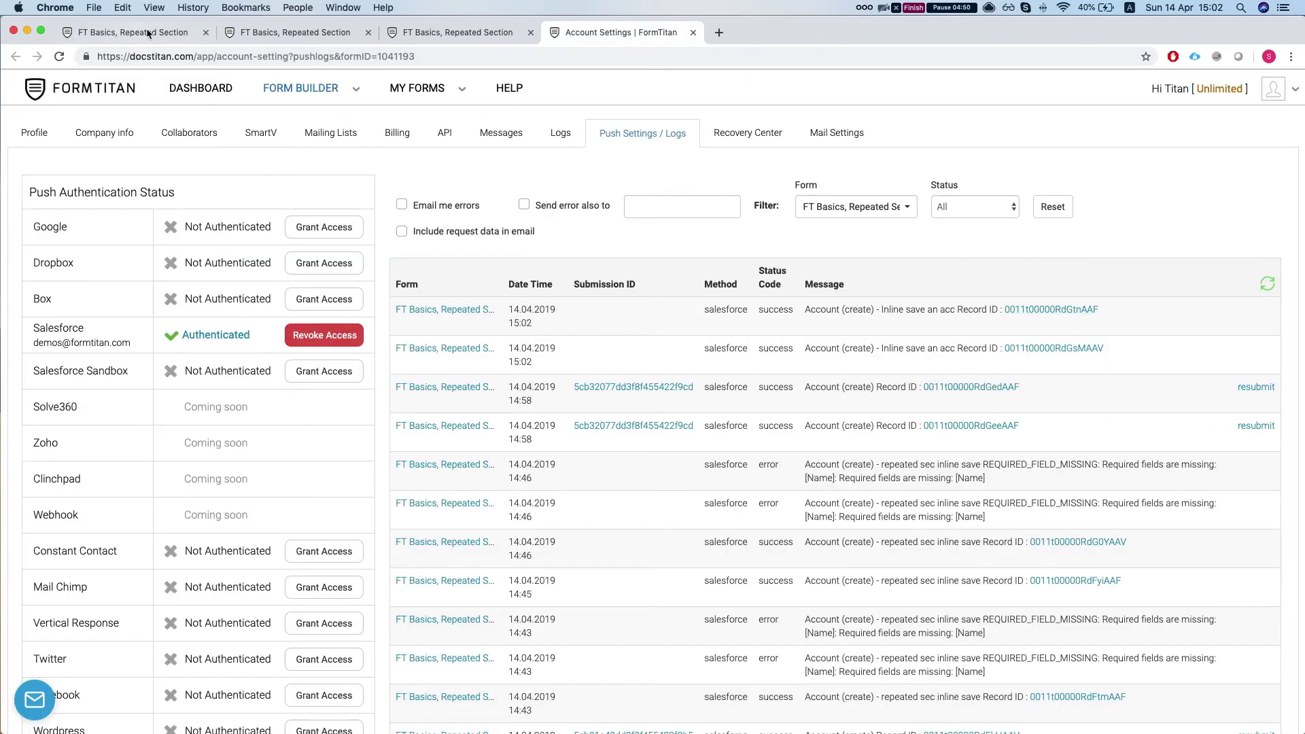
key(super+1)
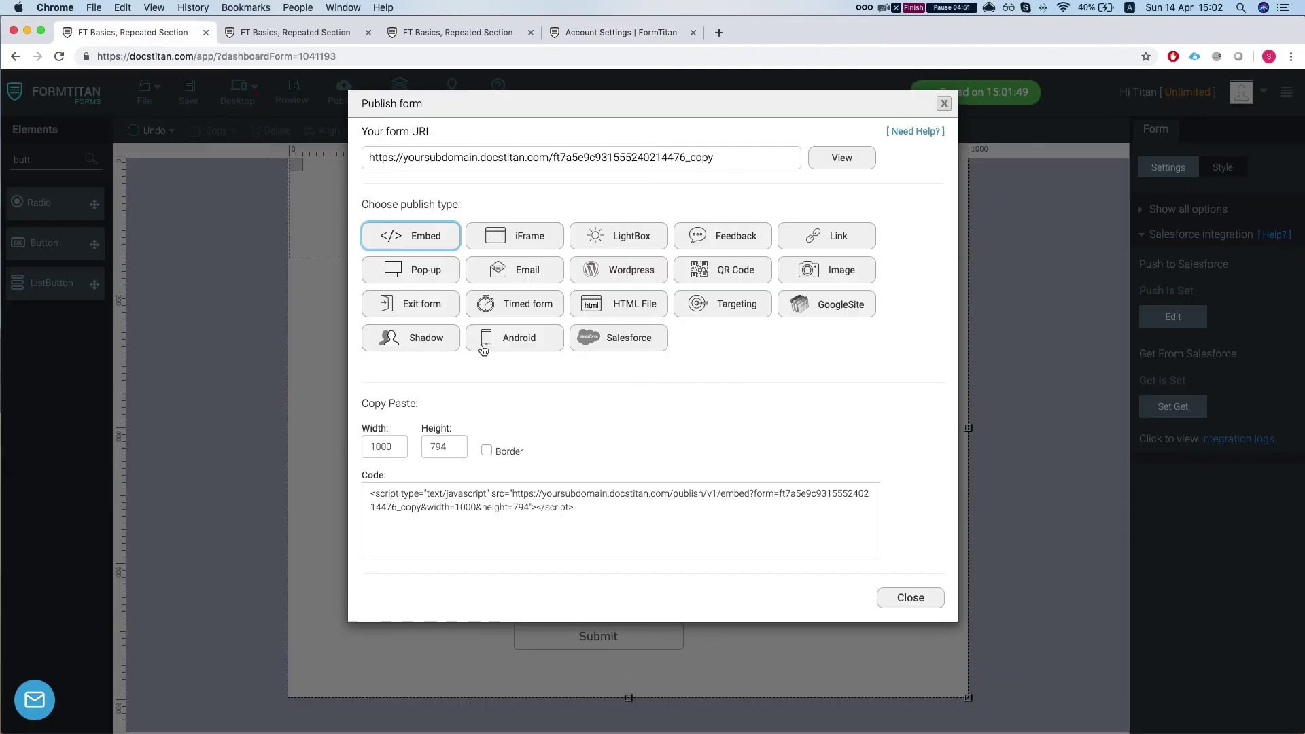
- Close the Publish dialog and delete the Save Acc button from the repeated section
click(944, 104)
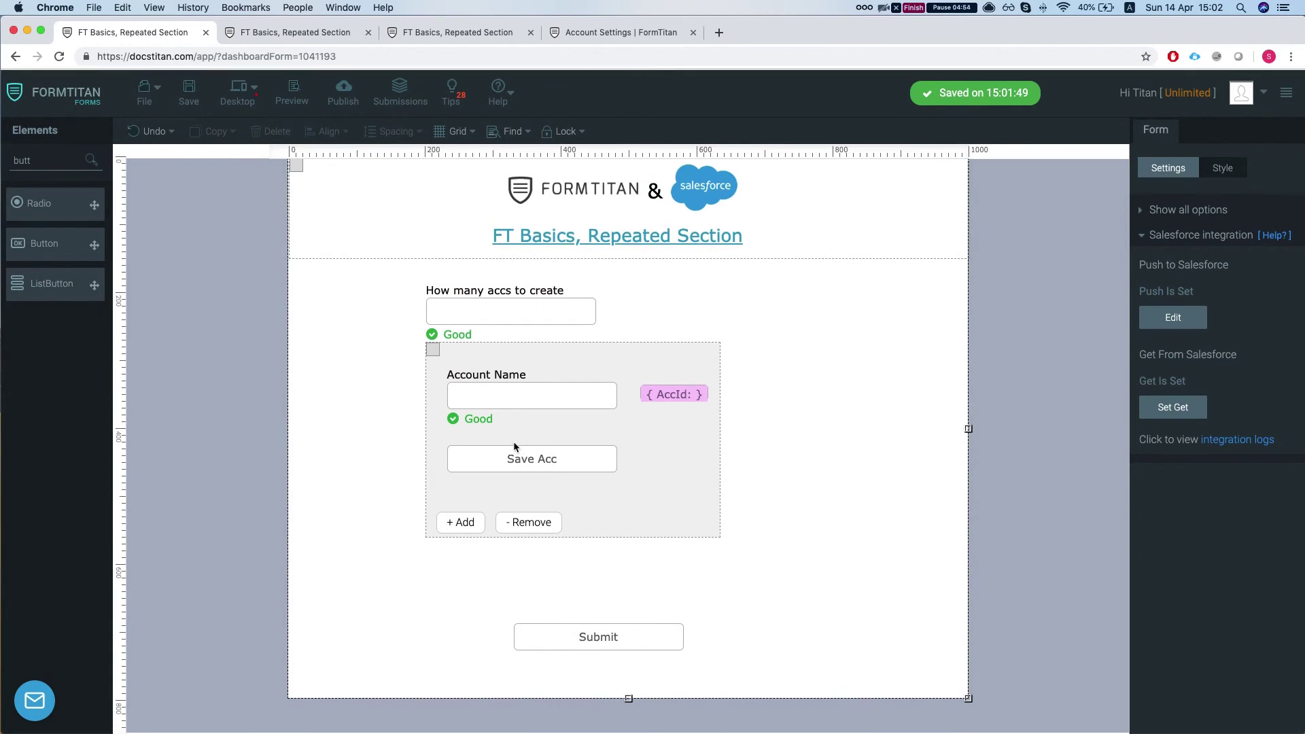
click(533, 463)
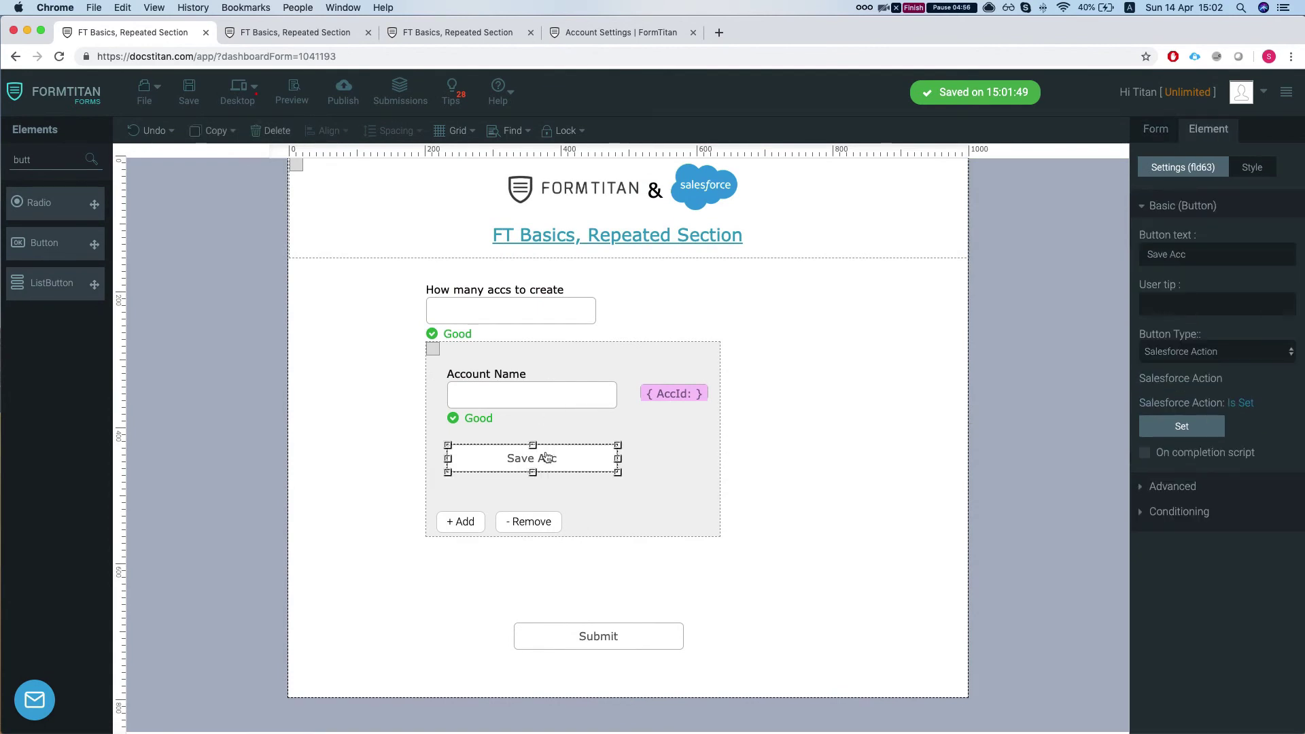
click(266, 130)
click(604, 402)
- Deselect everything to bring up the form-level Salesforce integration settings
click(656, 399)
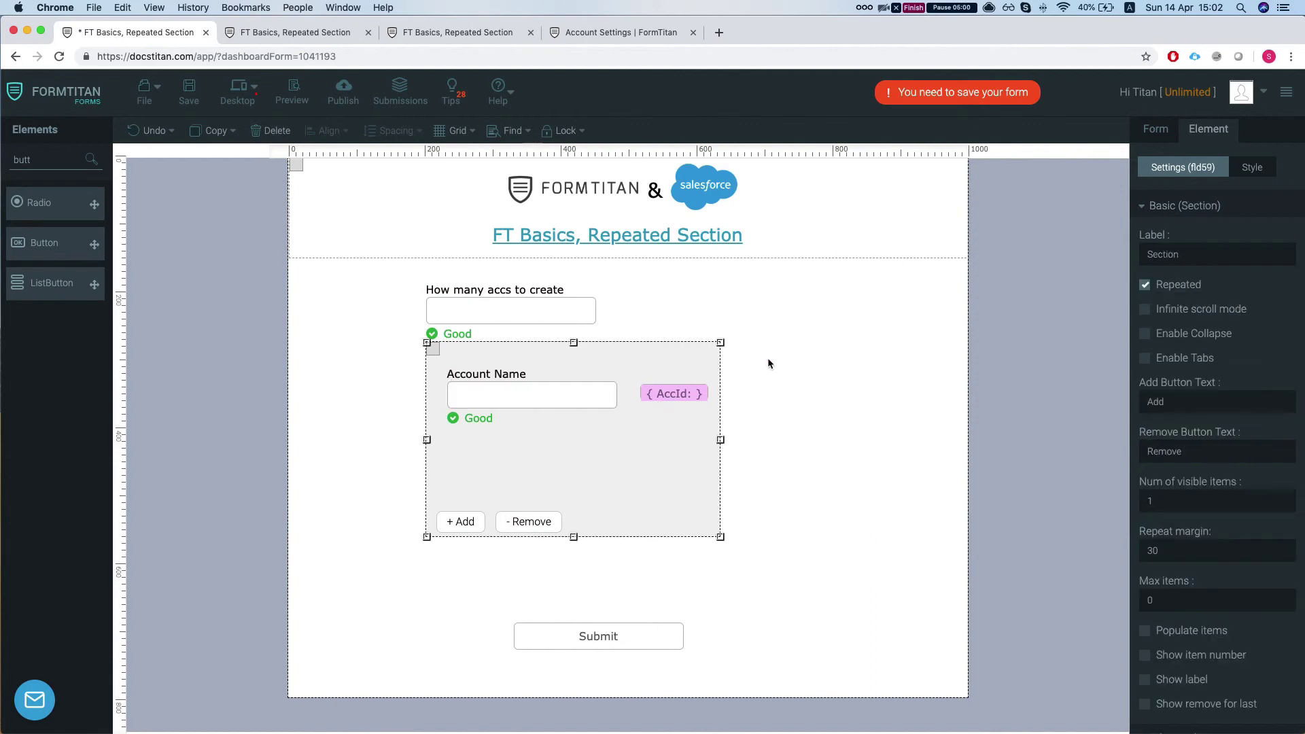
click(768, 359)
click(1192, 236)
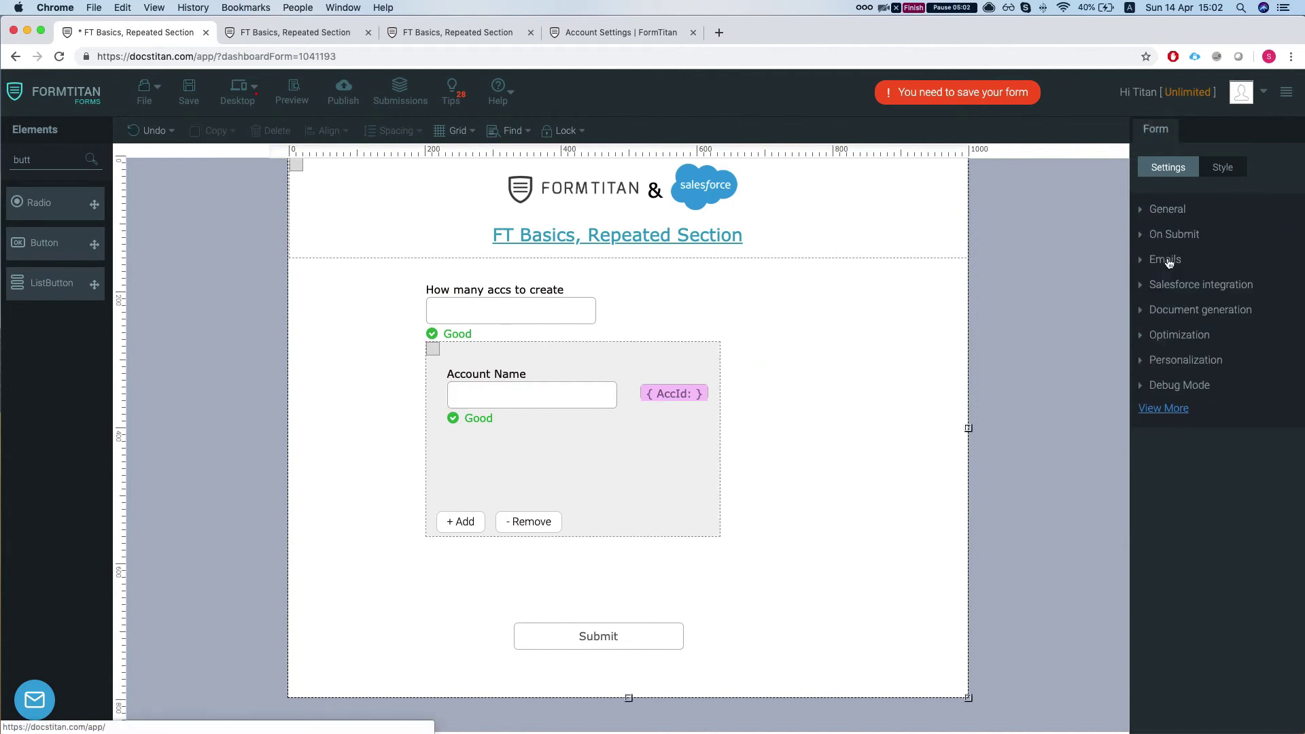
click(1172, 284)
- Add an Account object to Get From Salesforce and set it to execute on form load
click(1162, 411)
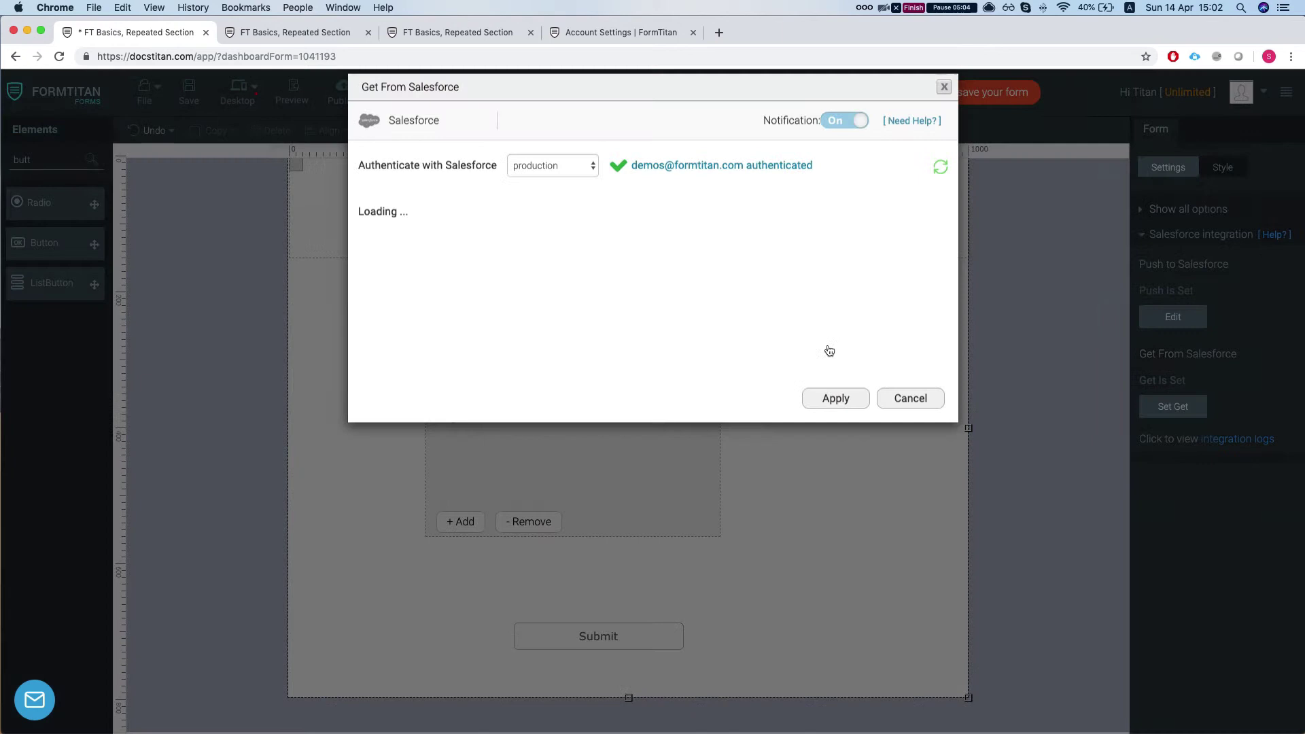
click(381, 260)
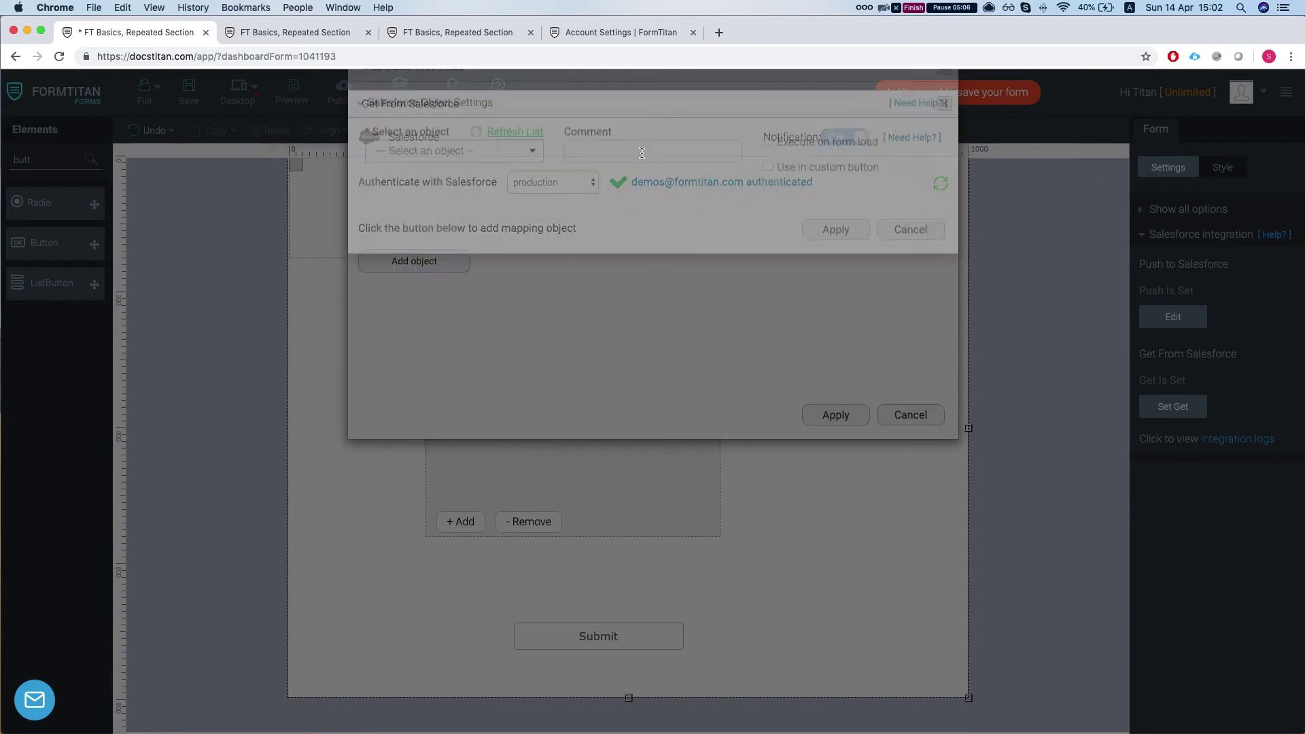
click(442, 187)
click(416, 250)
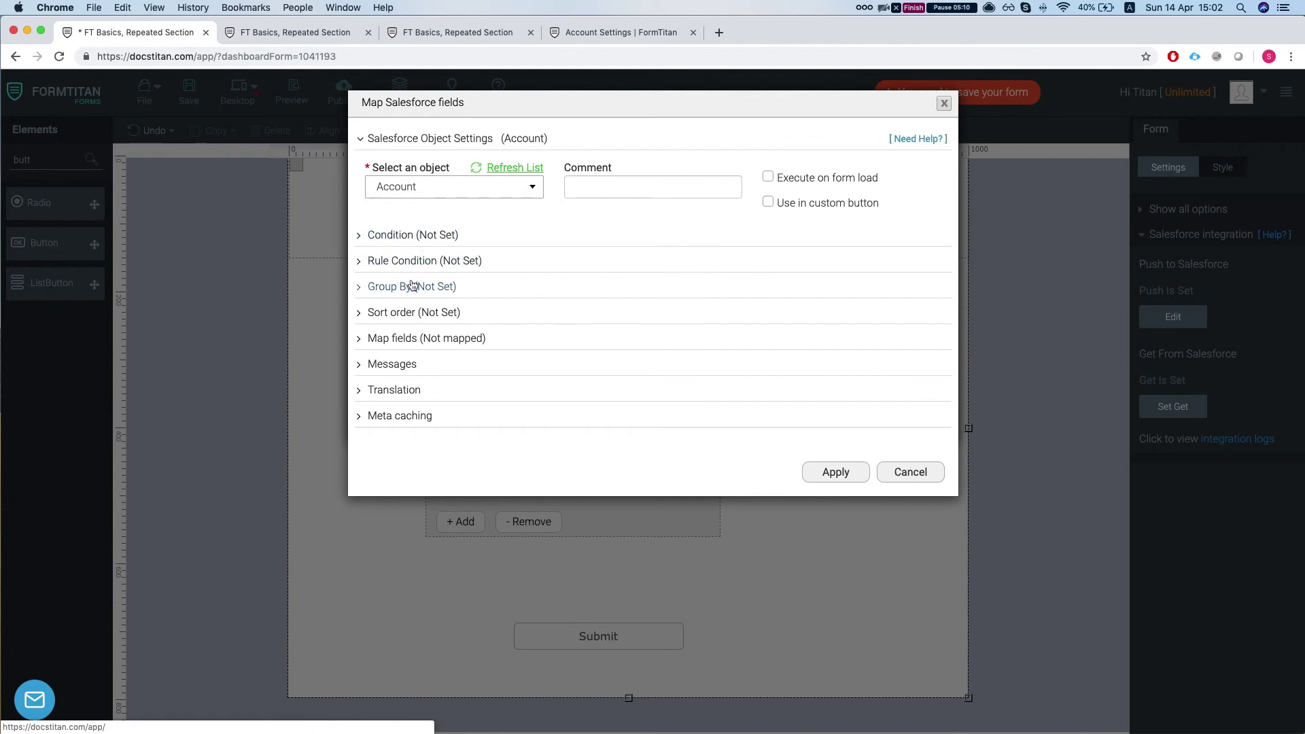
click(414, 238)
click(415, 239)
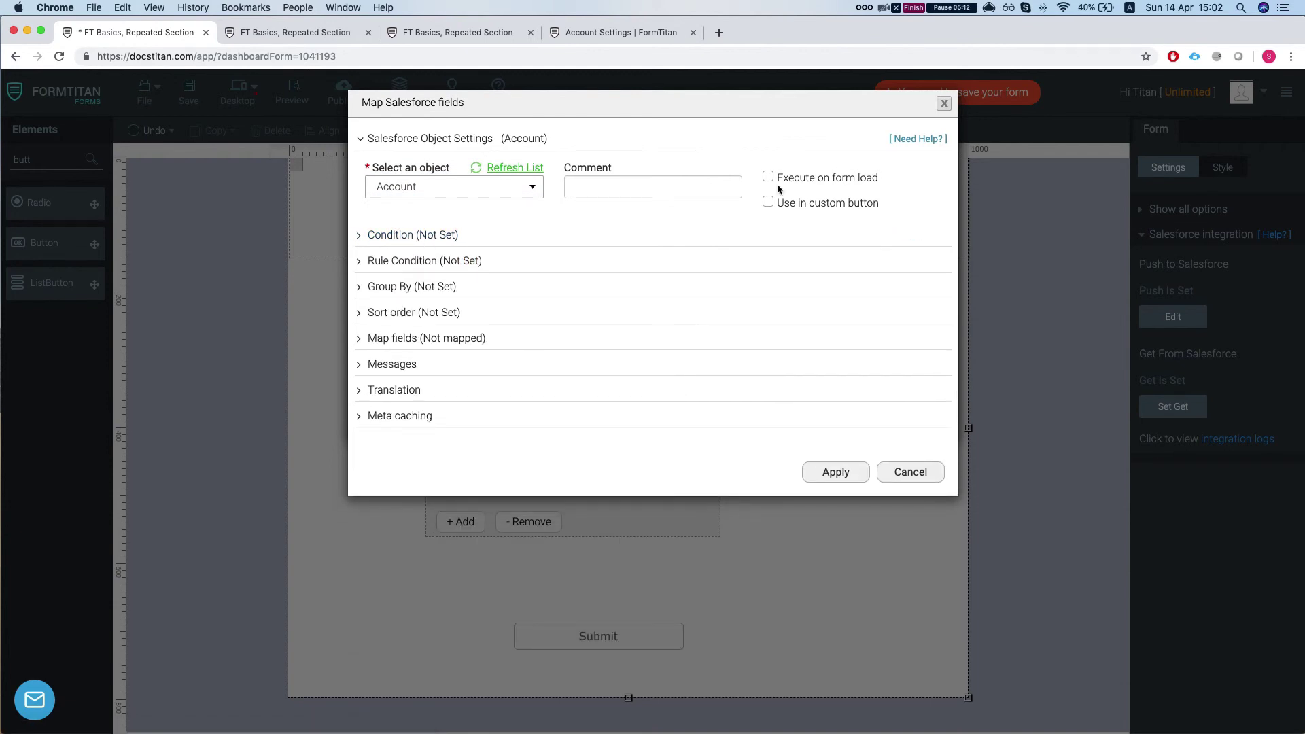
click(768, 178)
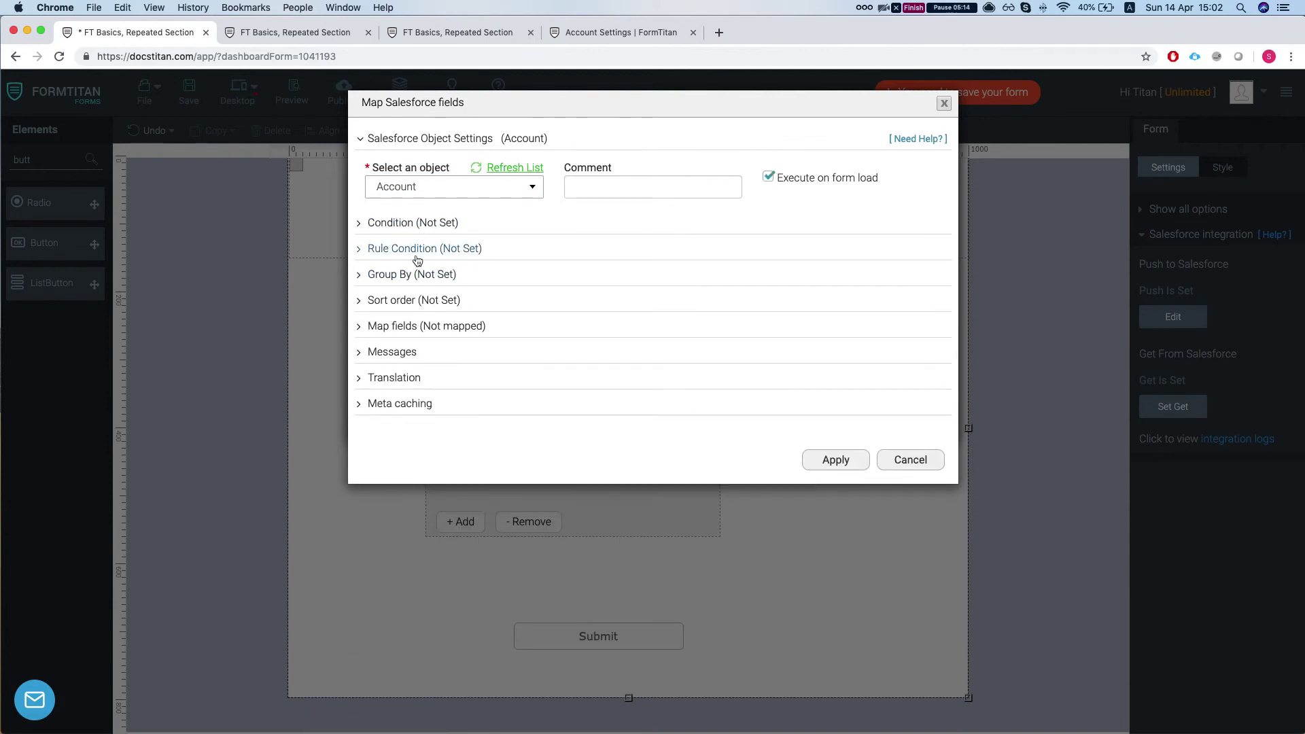
- Set the condition to take all matching Accounts with a limit of 5, then open Set Mapping
click(403, 224)
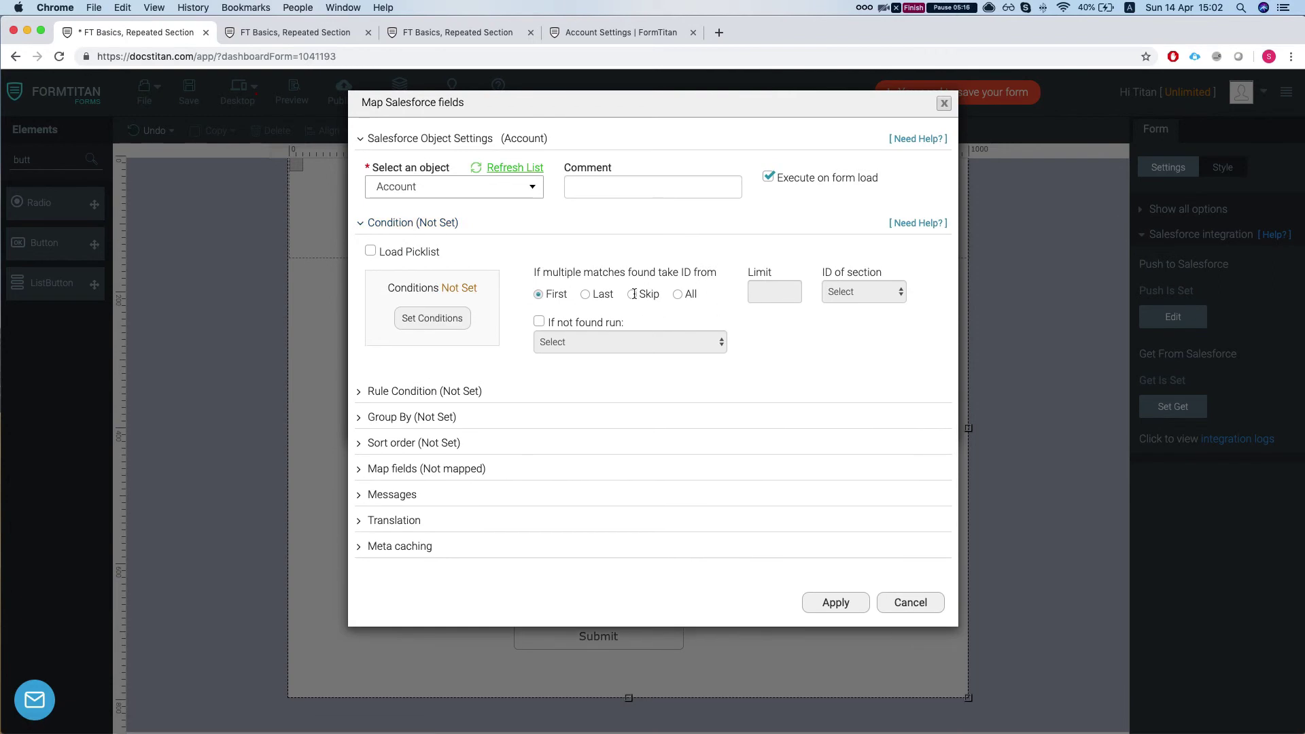
click(687, 294)
click(783, 298)
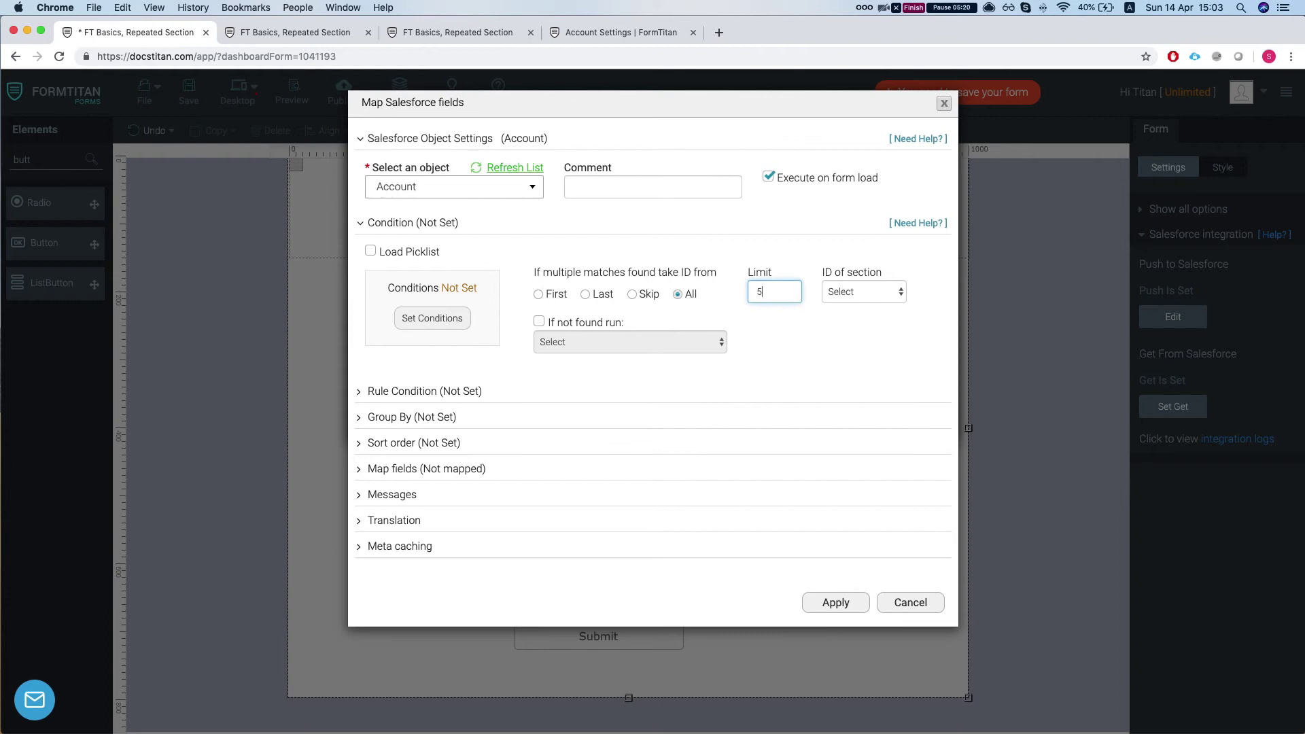
click(883, 361)
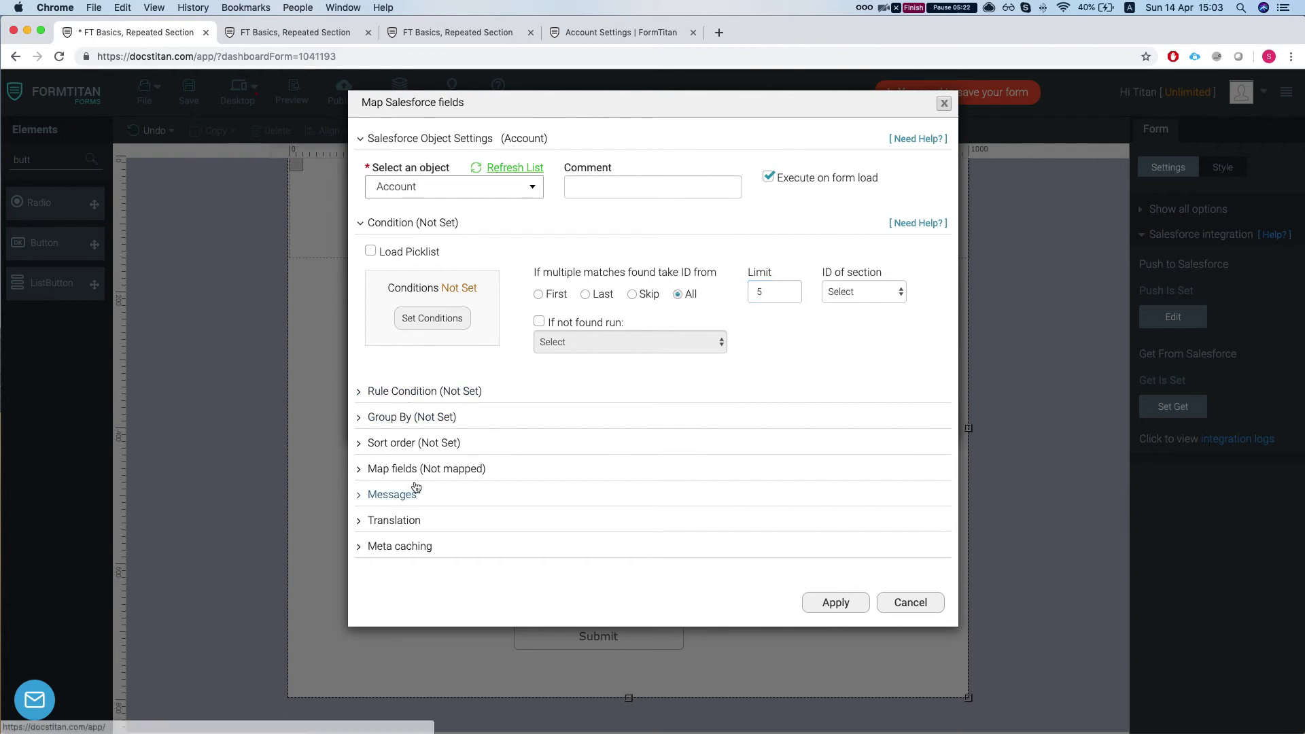
click(390, 449)
click(394, 445)
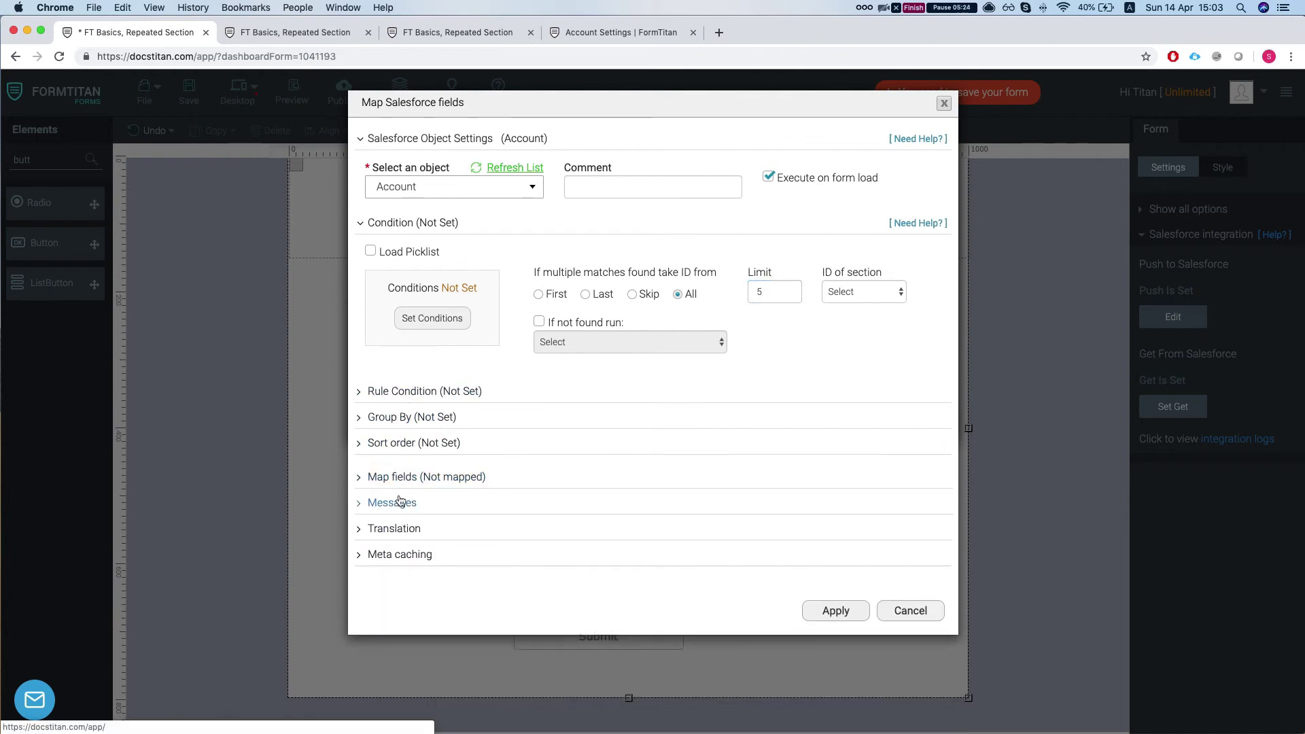
click(422, 470)
click(428, 538)
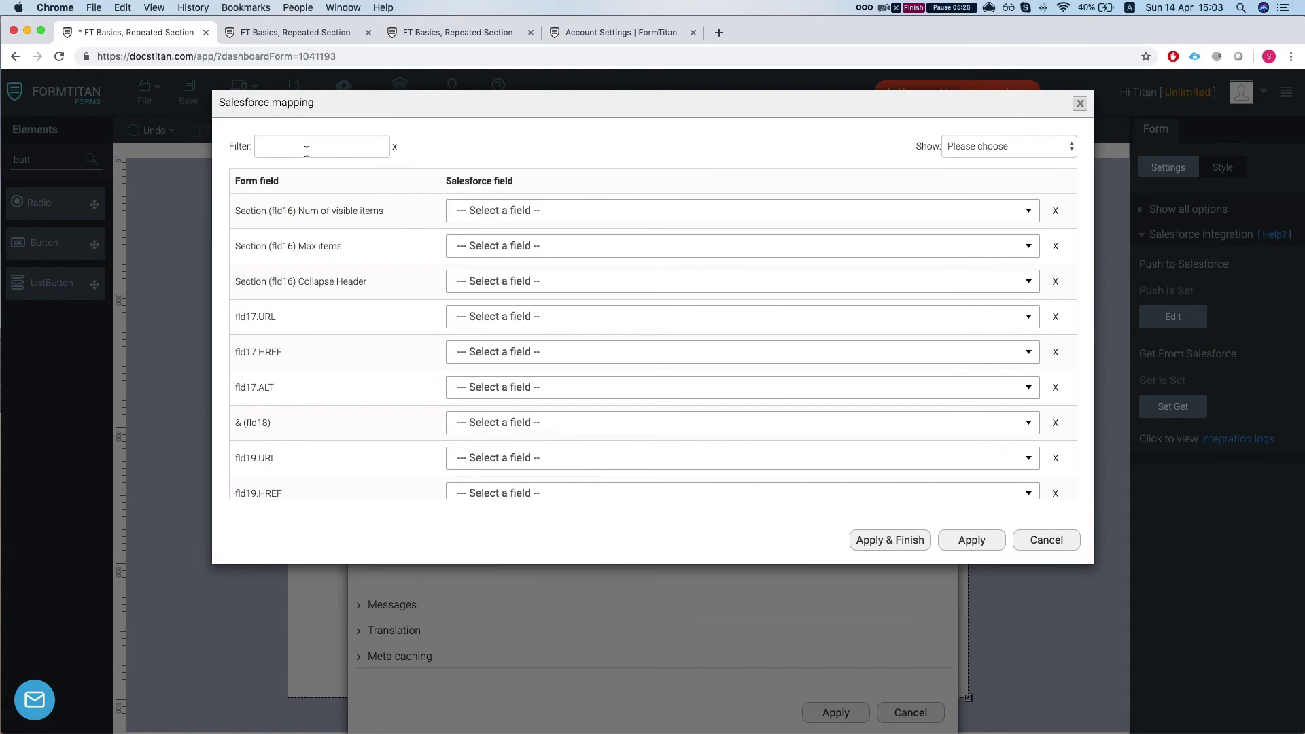
- Map the form's Account Name field to Salesforce's Account Name and apply the mapping
click(306, 151)
text(acc)
click(516, 211)
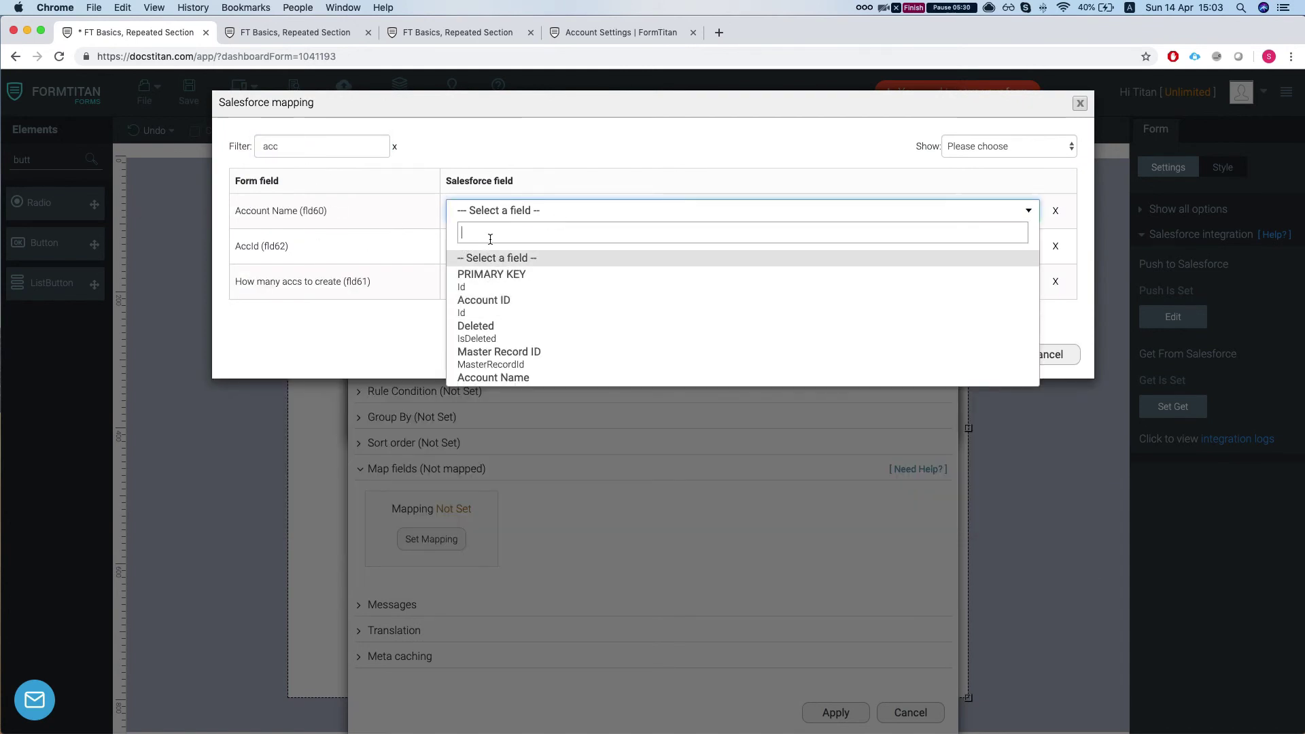
text(acc)
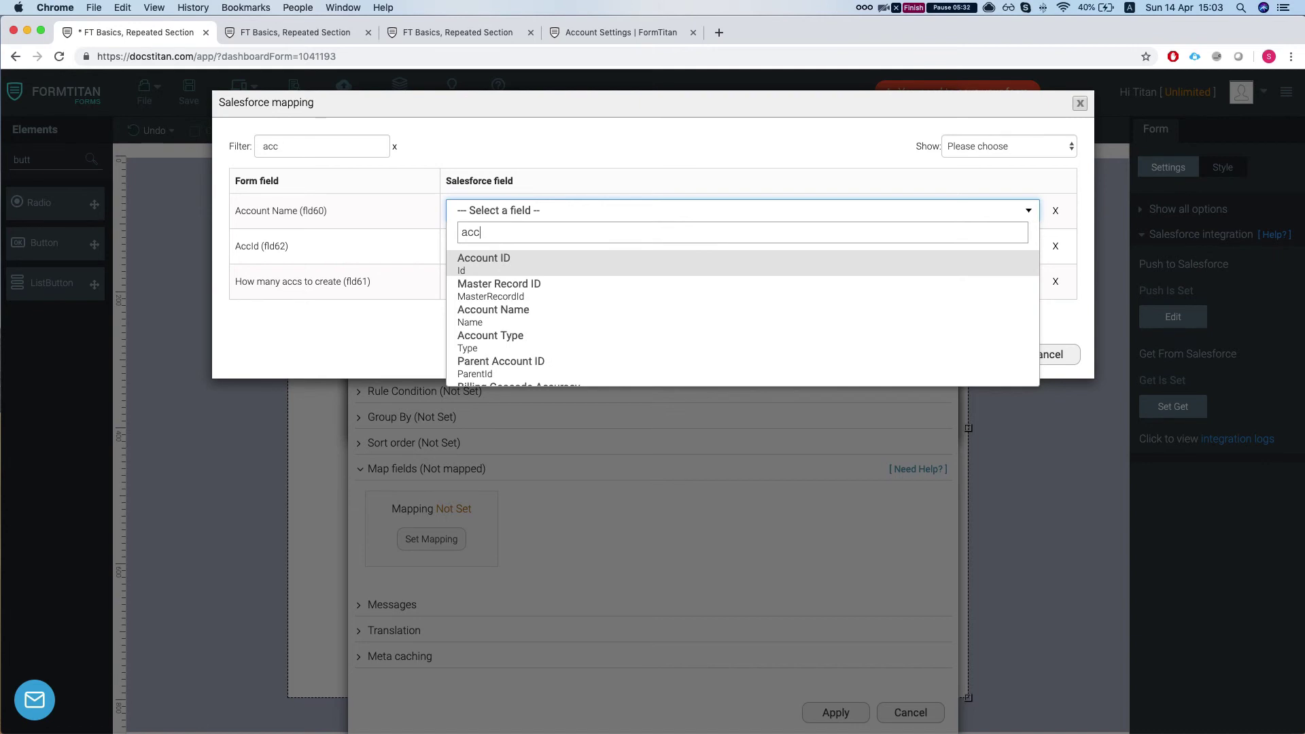
click(483, 316)
click(889, 356)
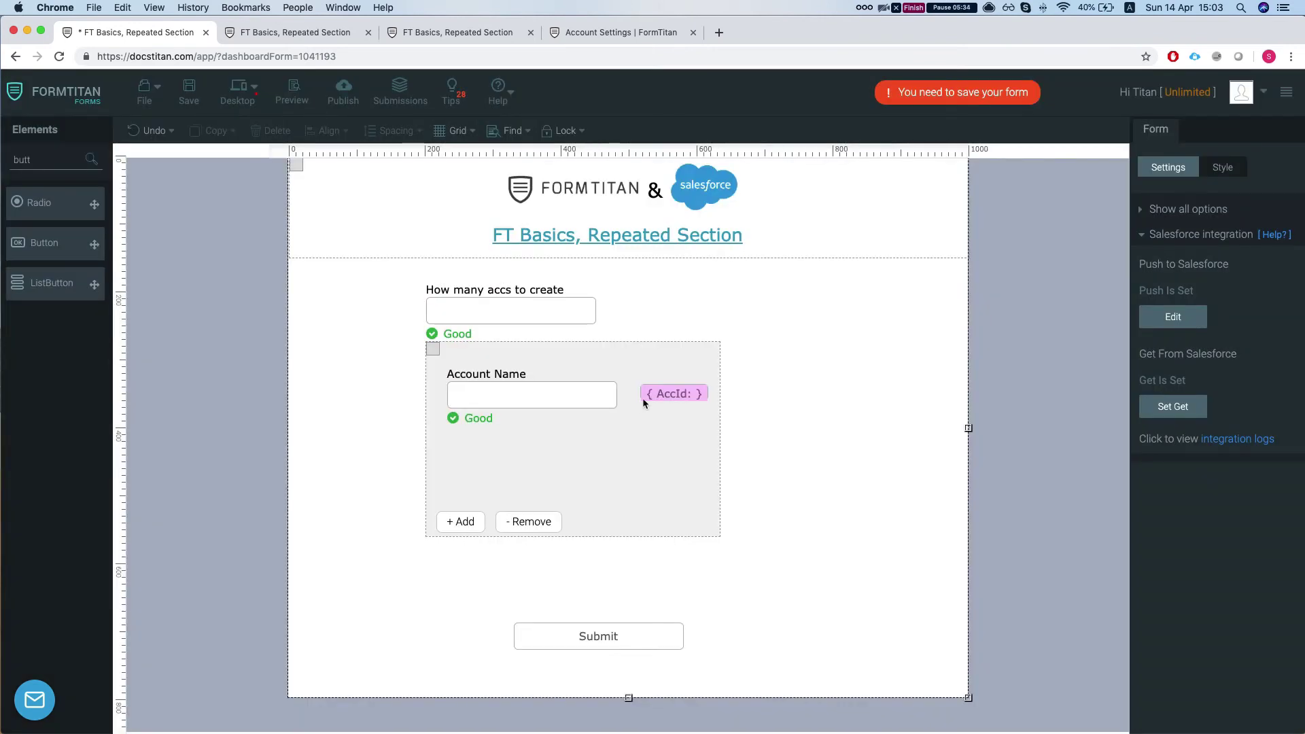
click(654, 437)
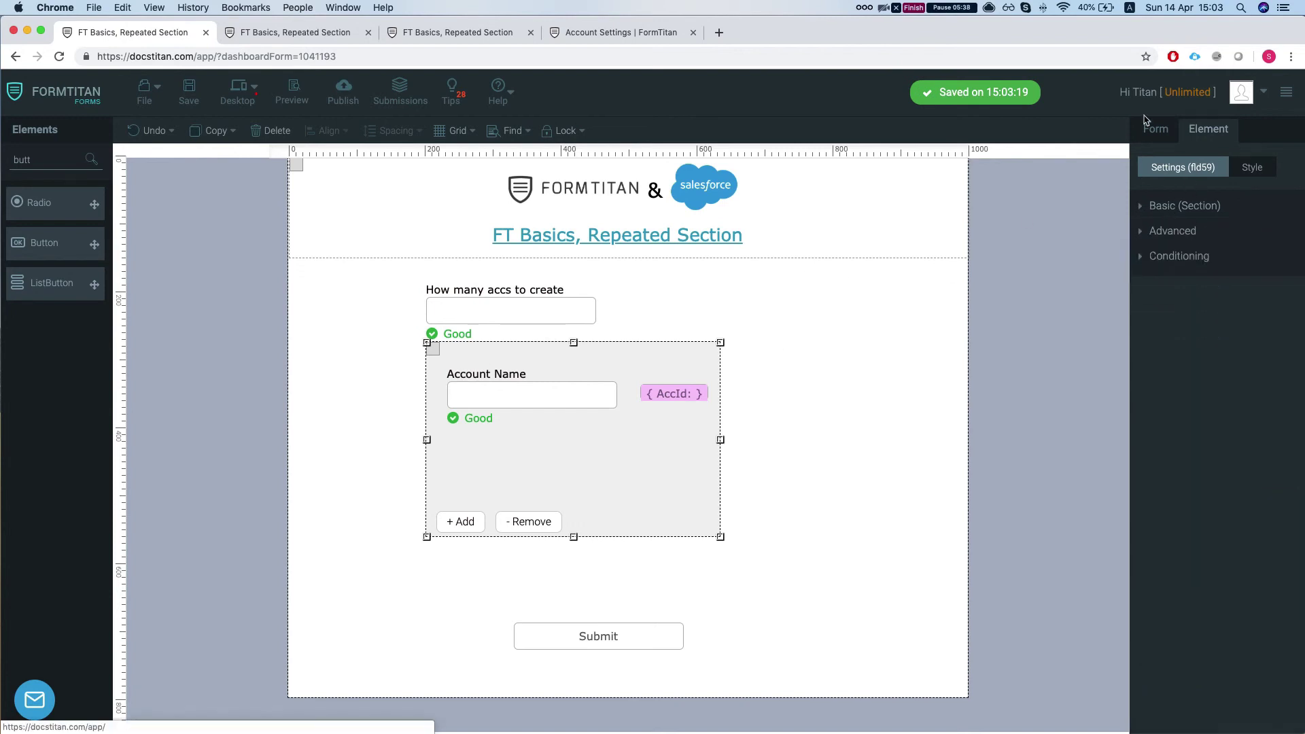
- Check the hidden AccId field, then reopen the #1 Account load query's field mapping table
click(1157, 136)
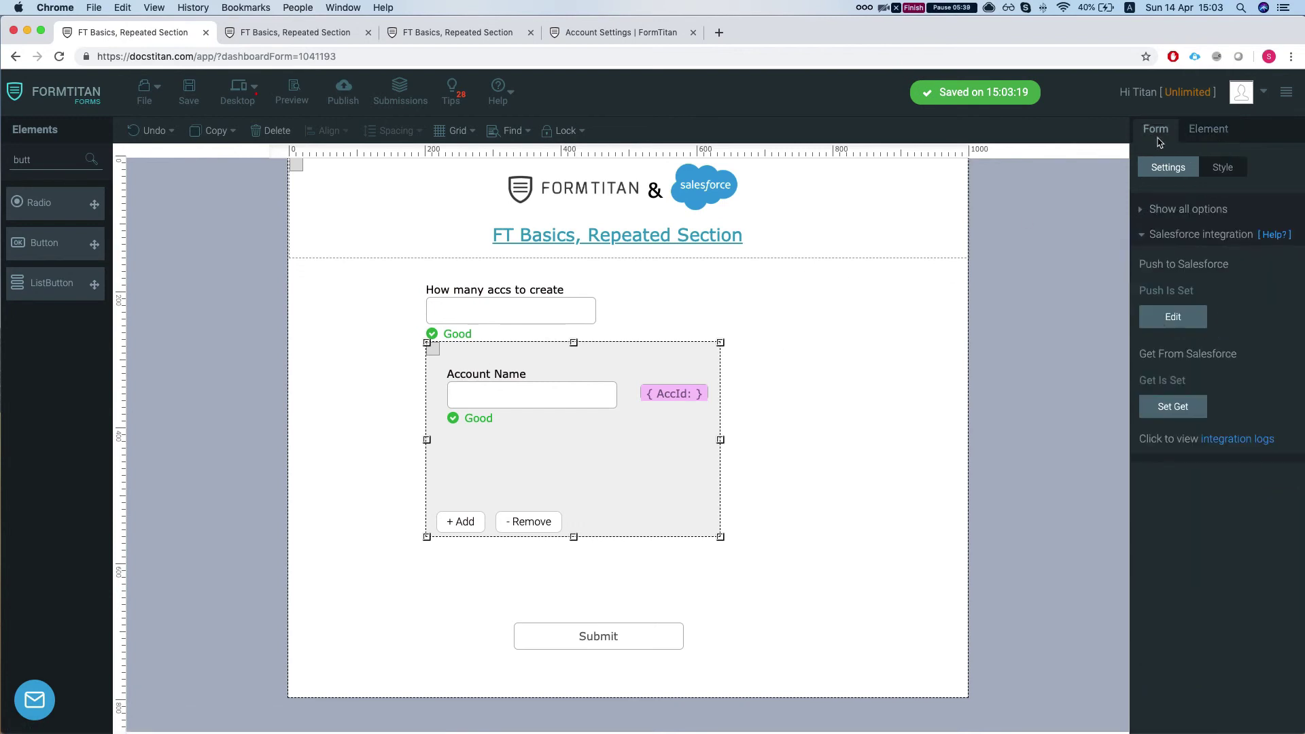
click(649, 401)
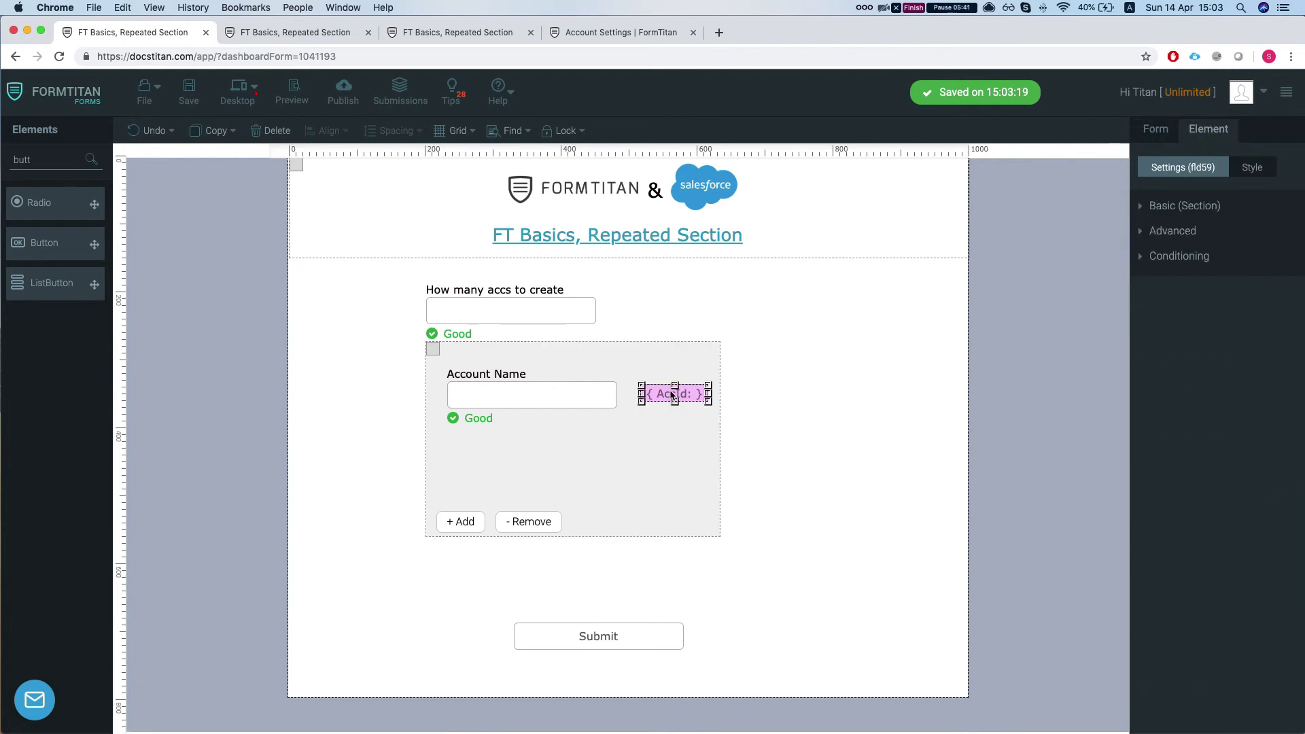
click(1158, 139)
click(1166, 410)
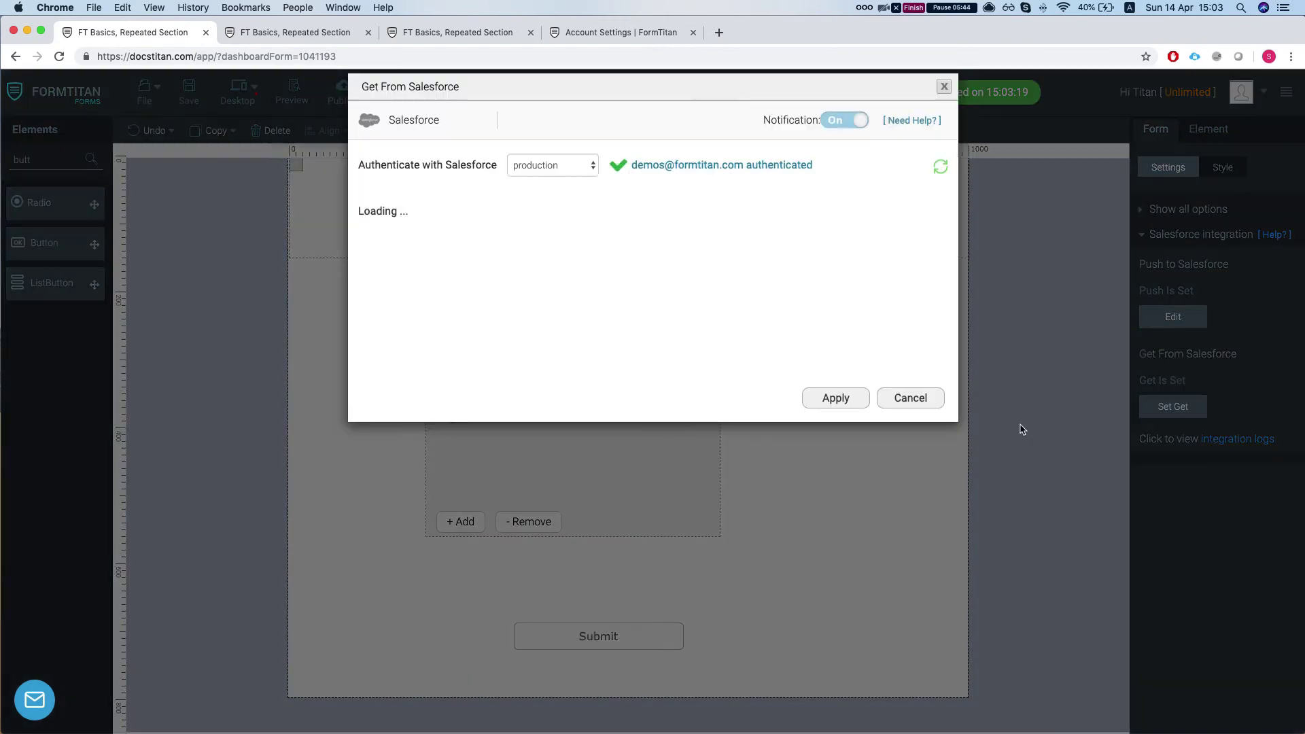
click(852, 224)
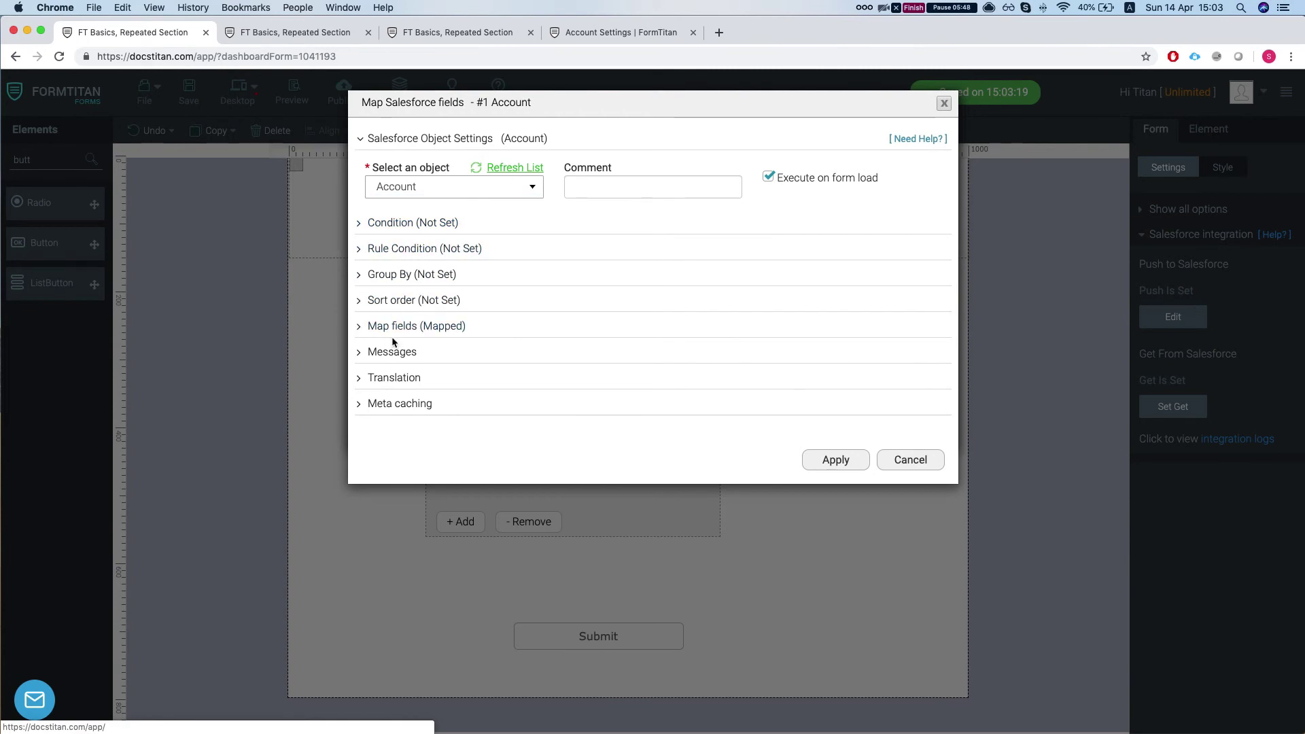
click(421, 327)
click(431, 398)
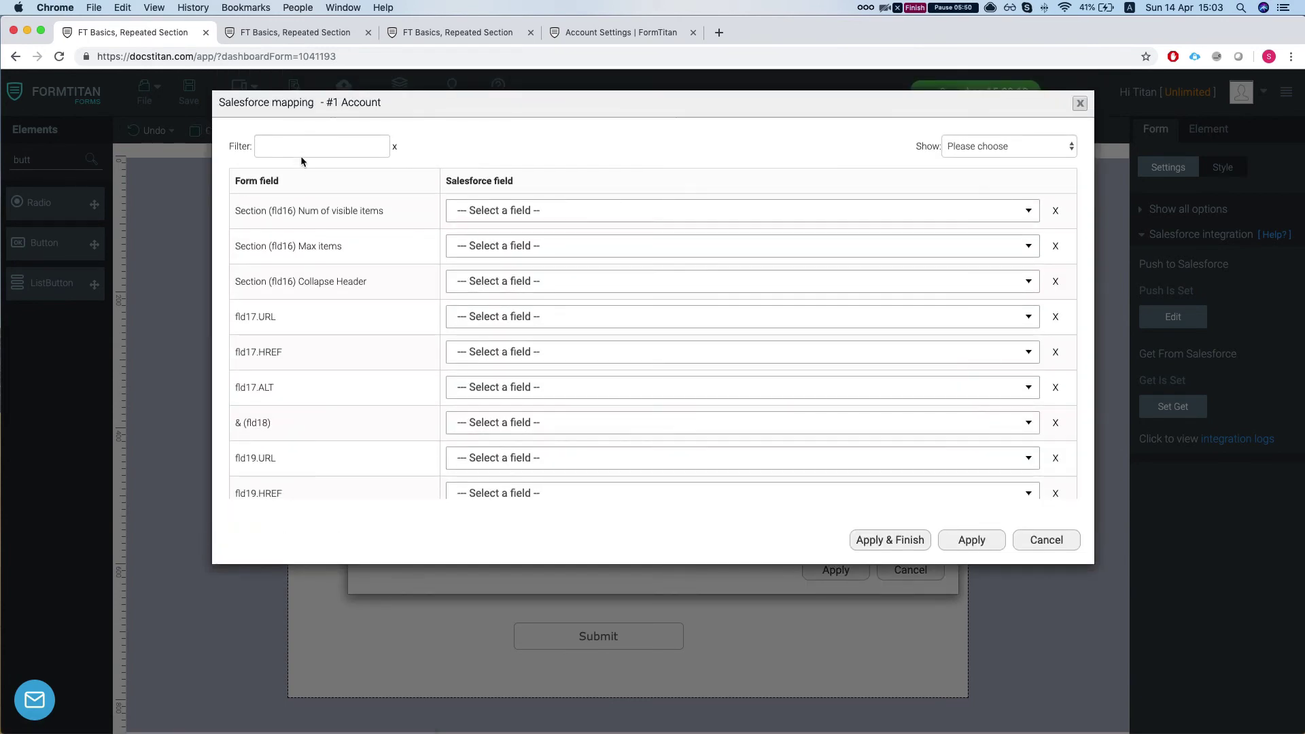
- Map AccId to Salesforce's Account ID and apply the mapping
click(300, 149)
text(acc)
click(494, 247)
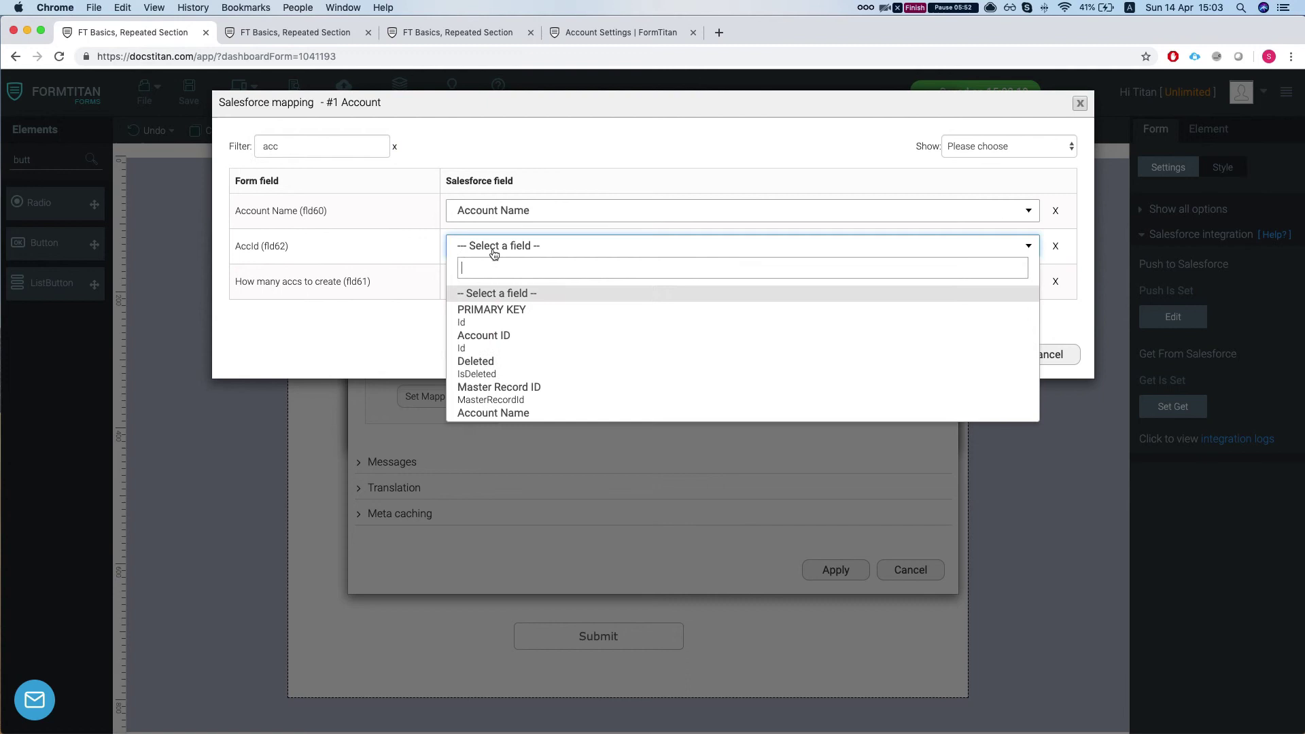
text(acc)
key(Return)
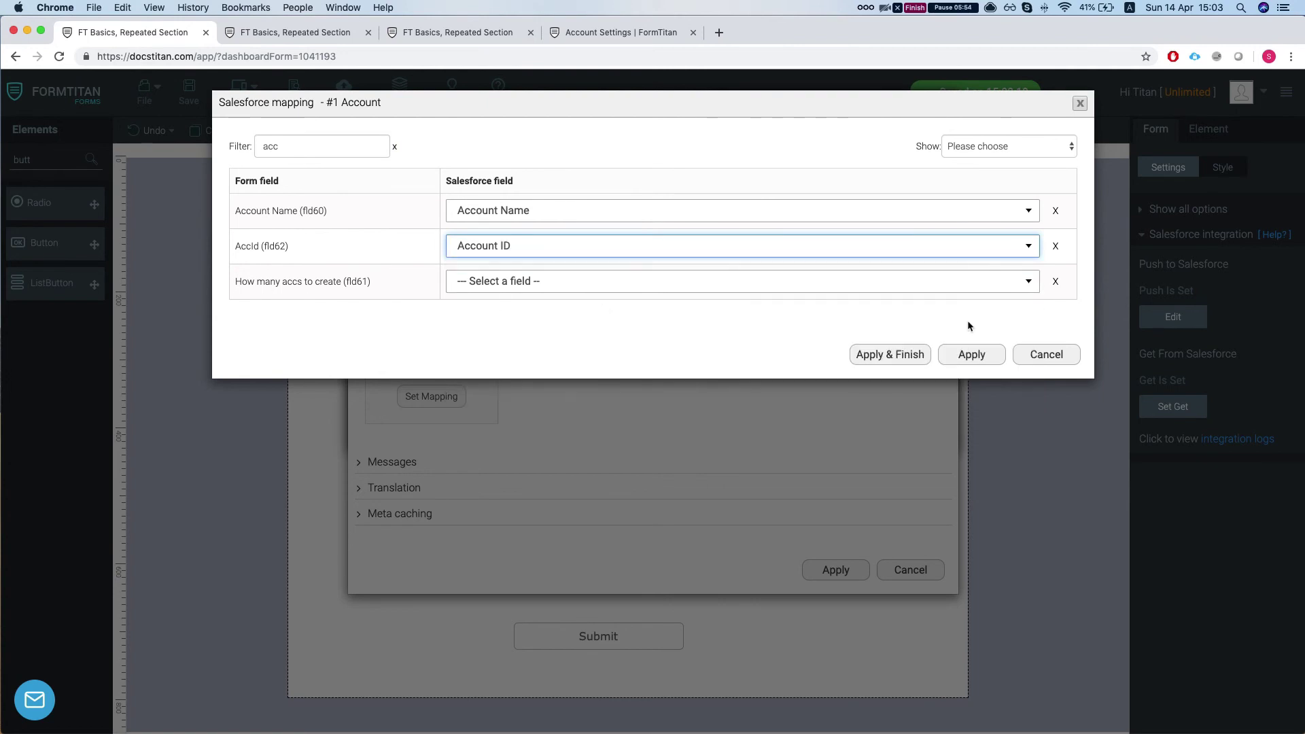
click(890, 354)
- Save, reload the live form to see GenePoint and Edge Communications prefilled, and add an empty row
key(super+s)
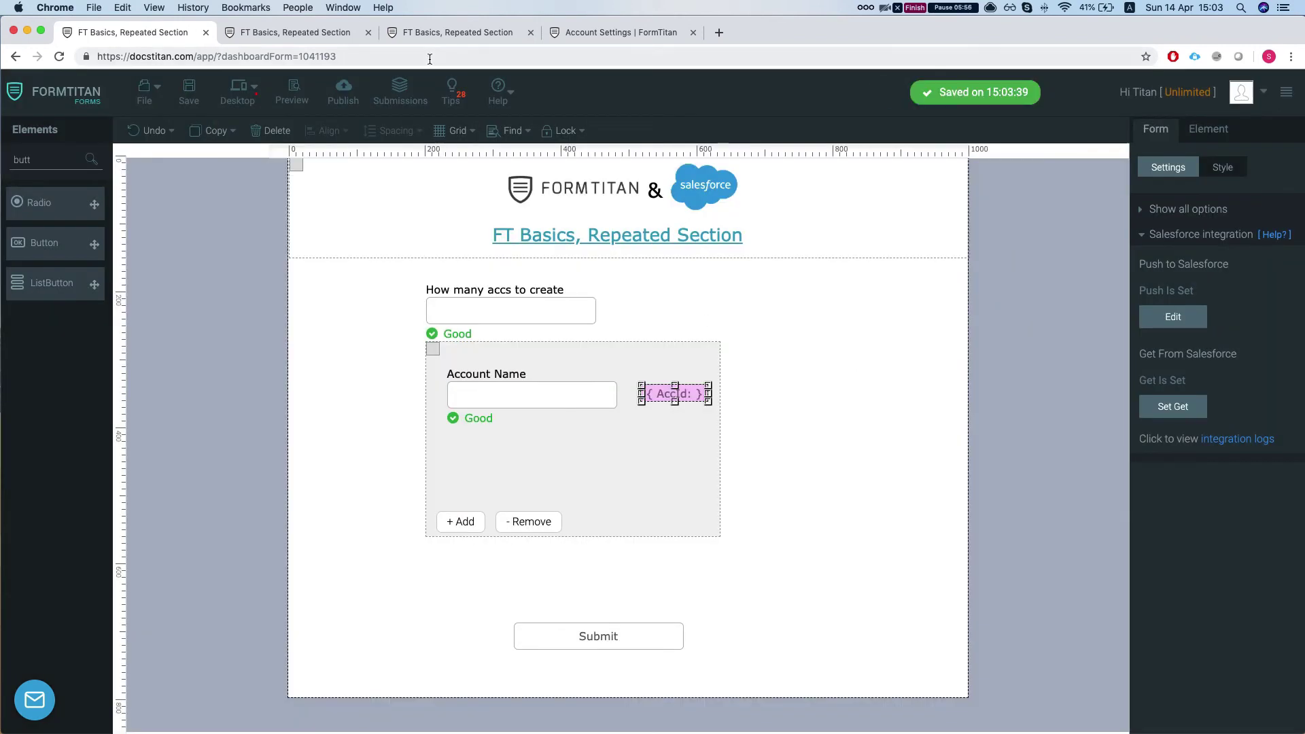
click(307, 35)
key(super+r)
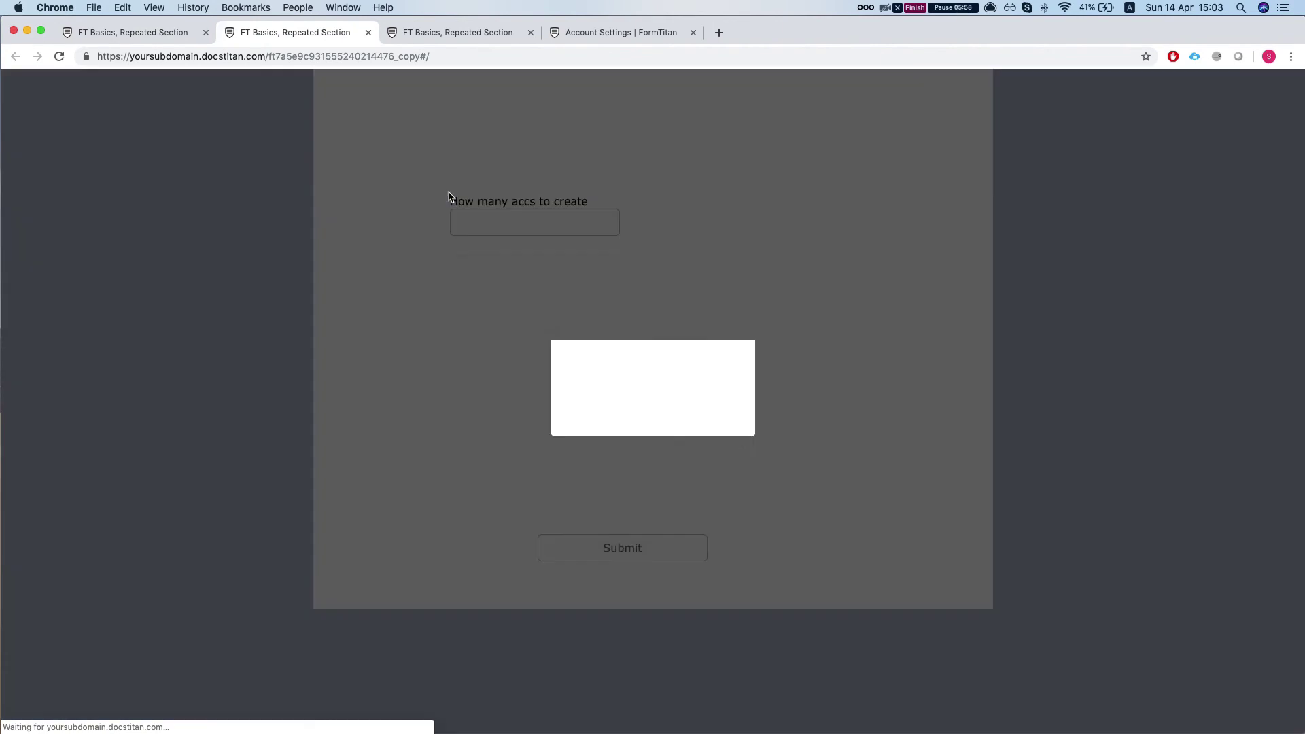
scroll(559, 340, down, 10)
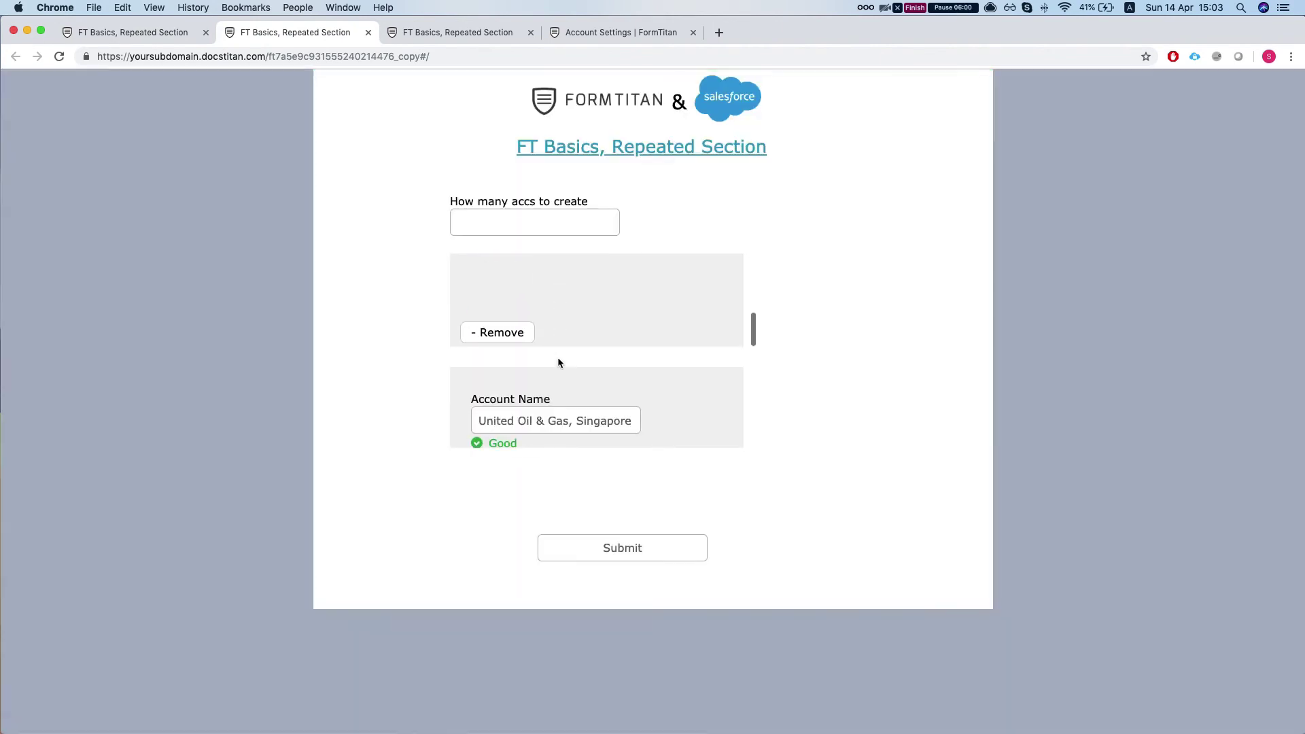
scroll(553, 359, down, 10)
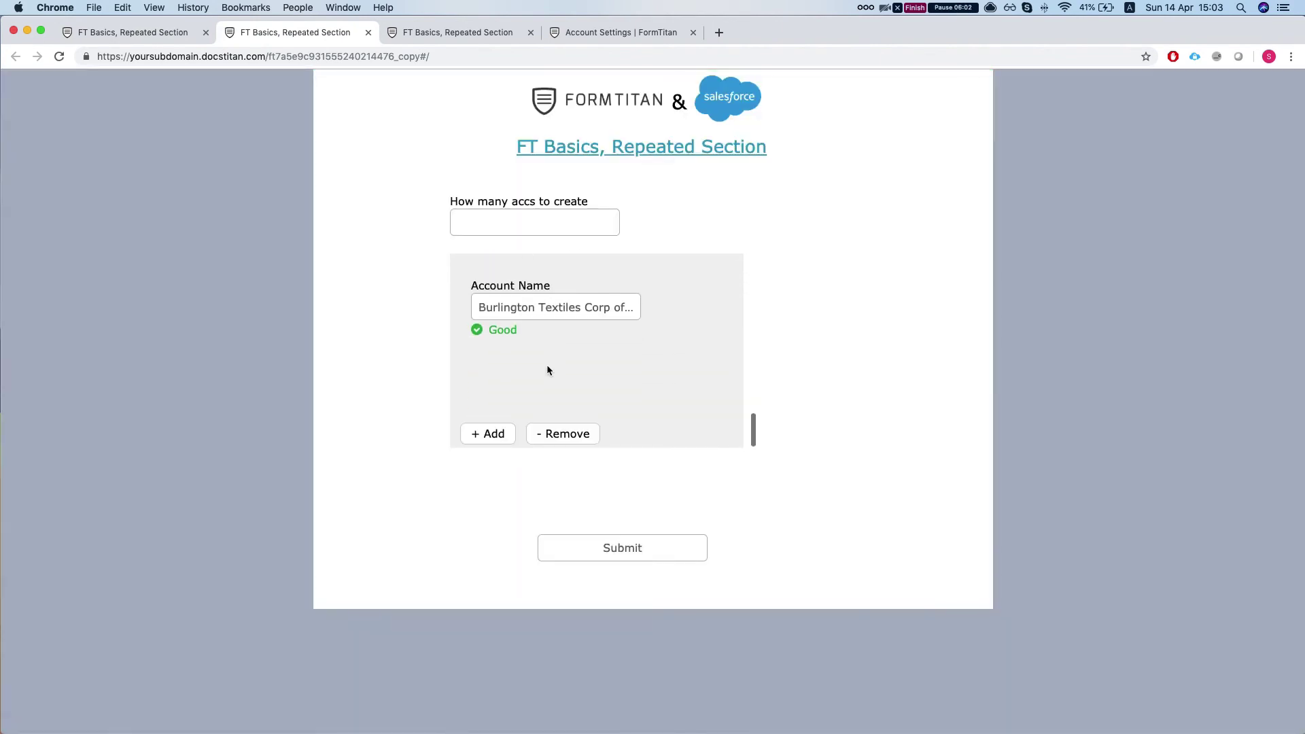
click(476, 436)
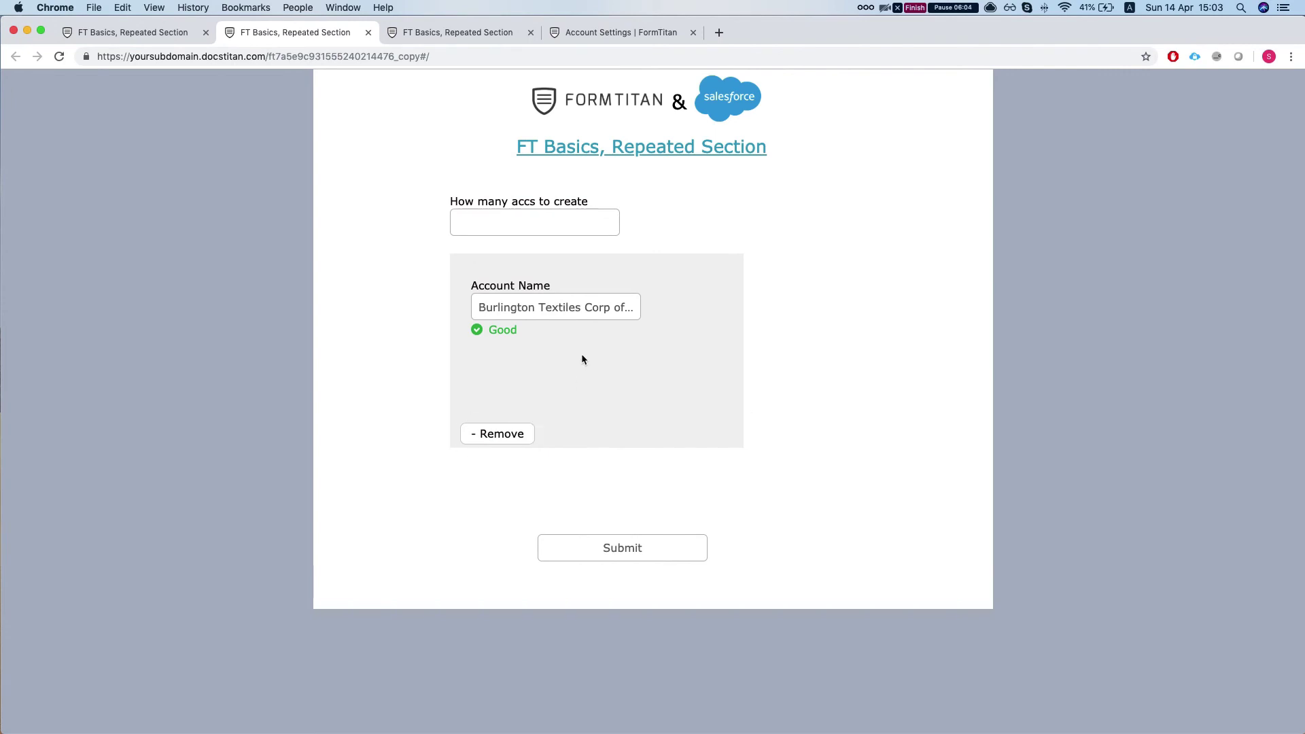
scroll(565, 366, down, 2)
scroll(566, 366, up, 2)
scroll(565, 366, up, 10)
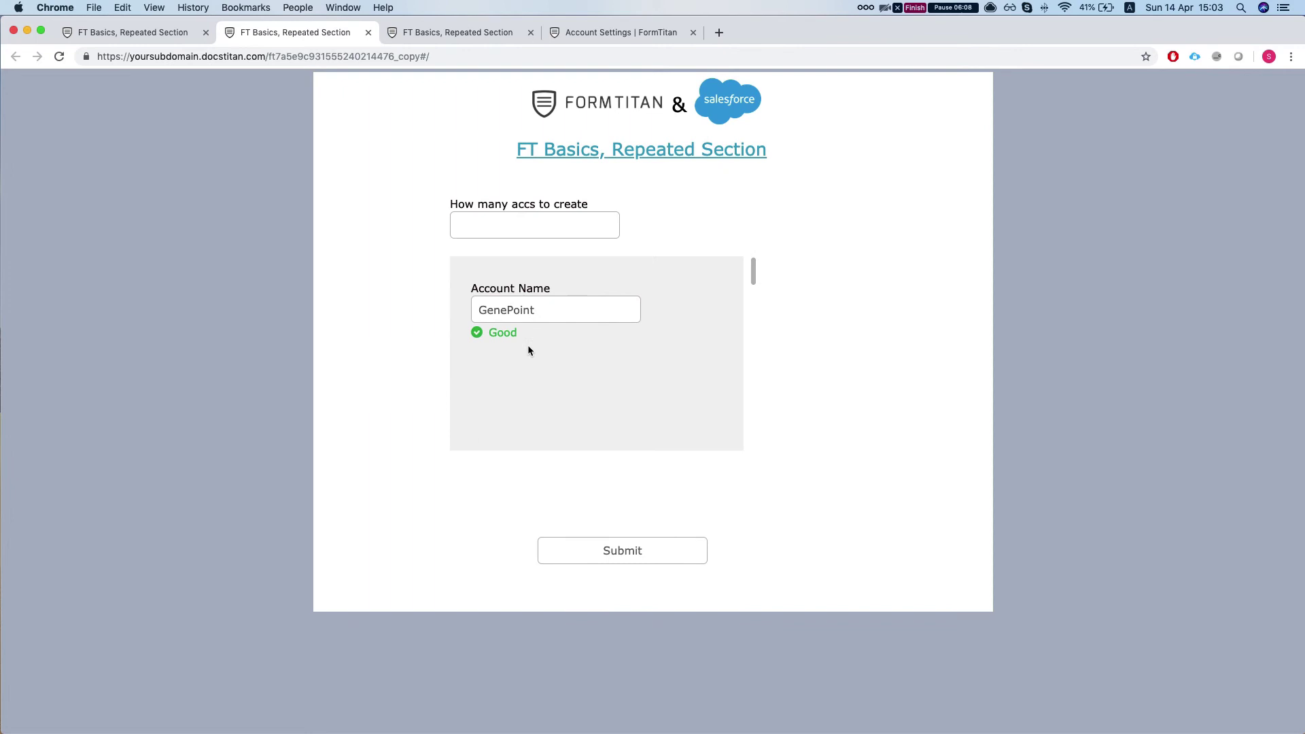
scroll(527, 333, down, 10)
scroll(526, 337, down, 3)
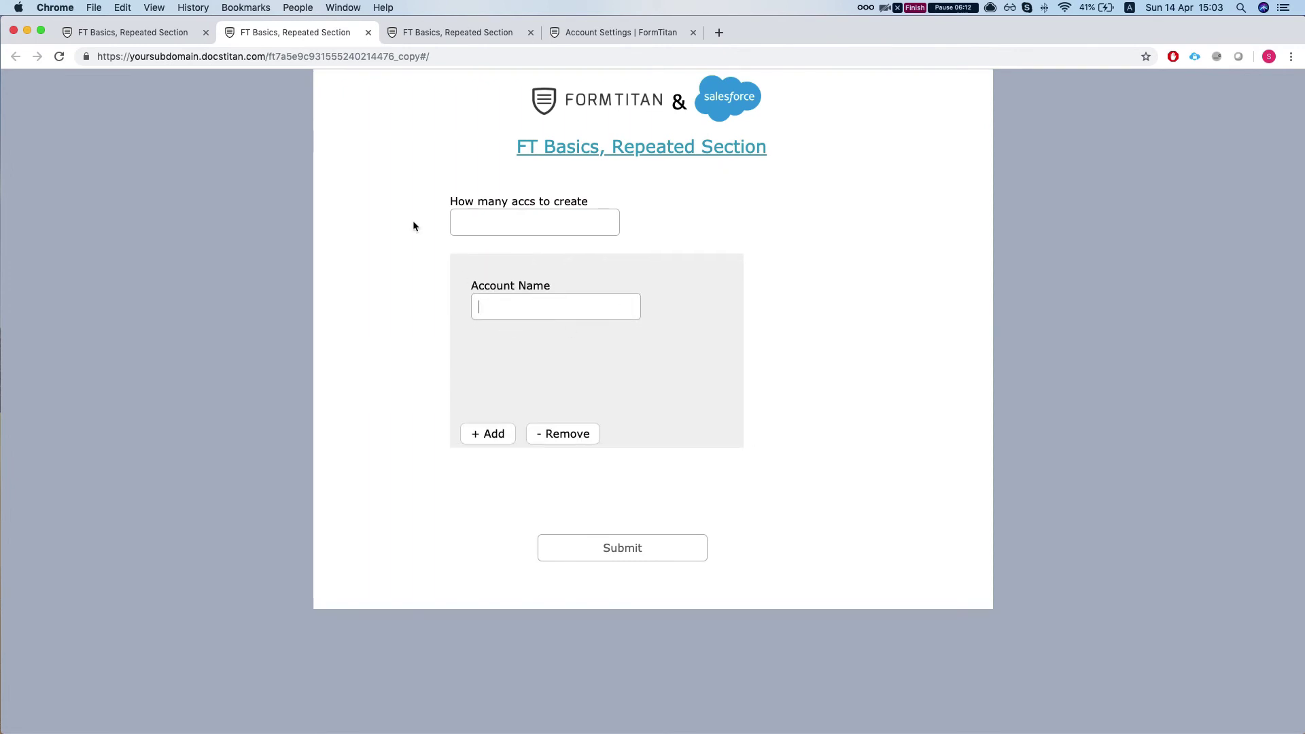
- In the form's Salesforce push settings, delete the original Account create action
click(106, 38)
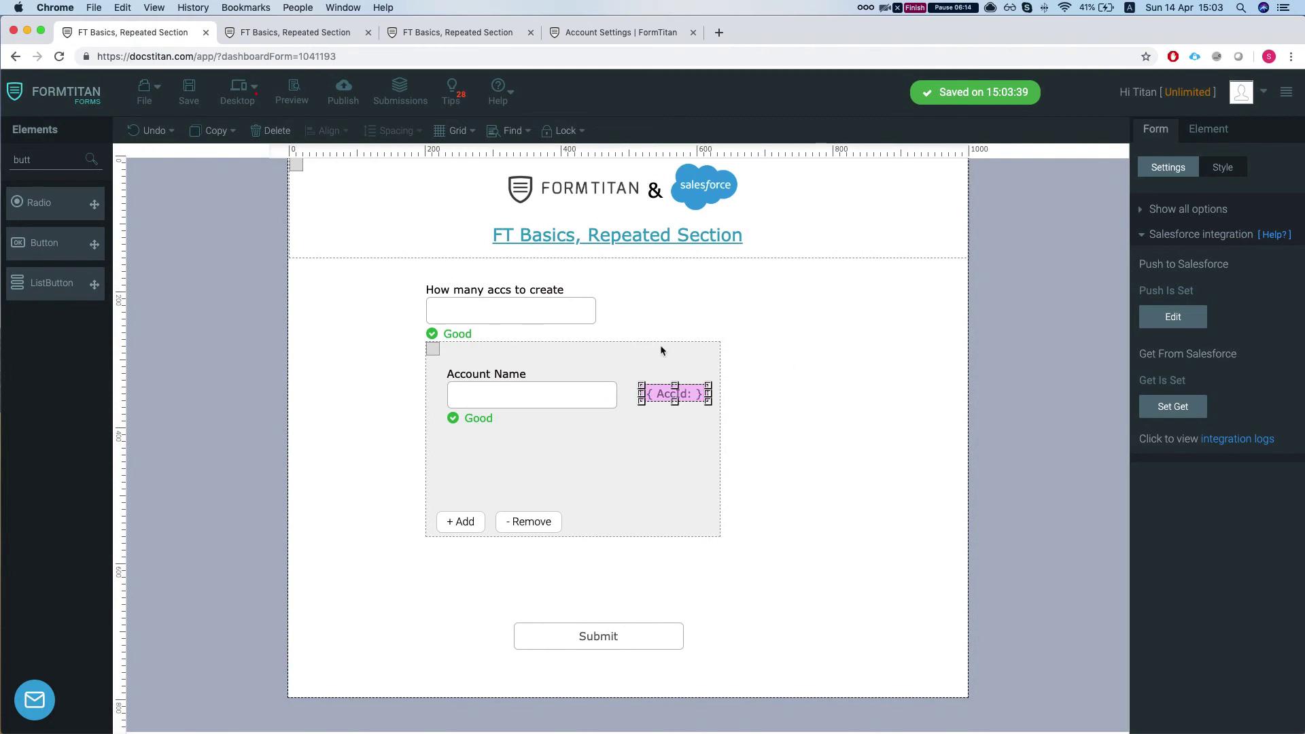
click(786, 315)
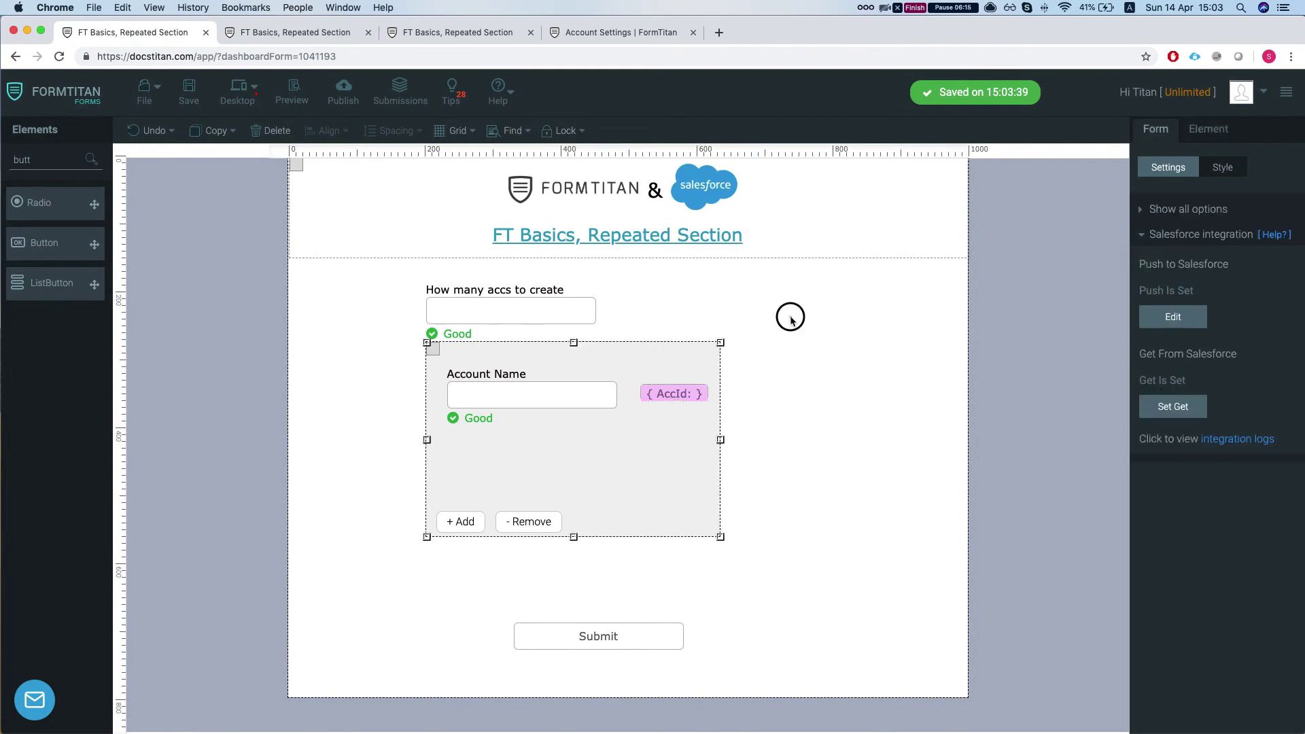
click(1180, 328)
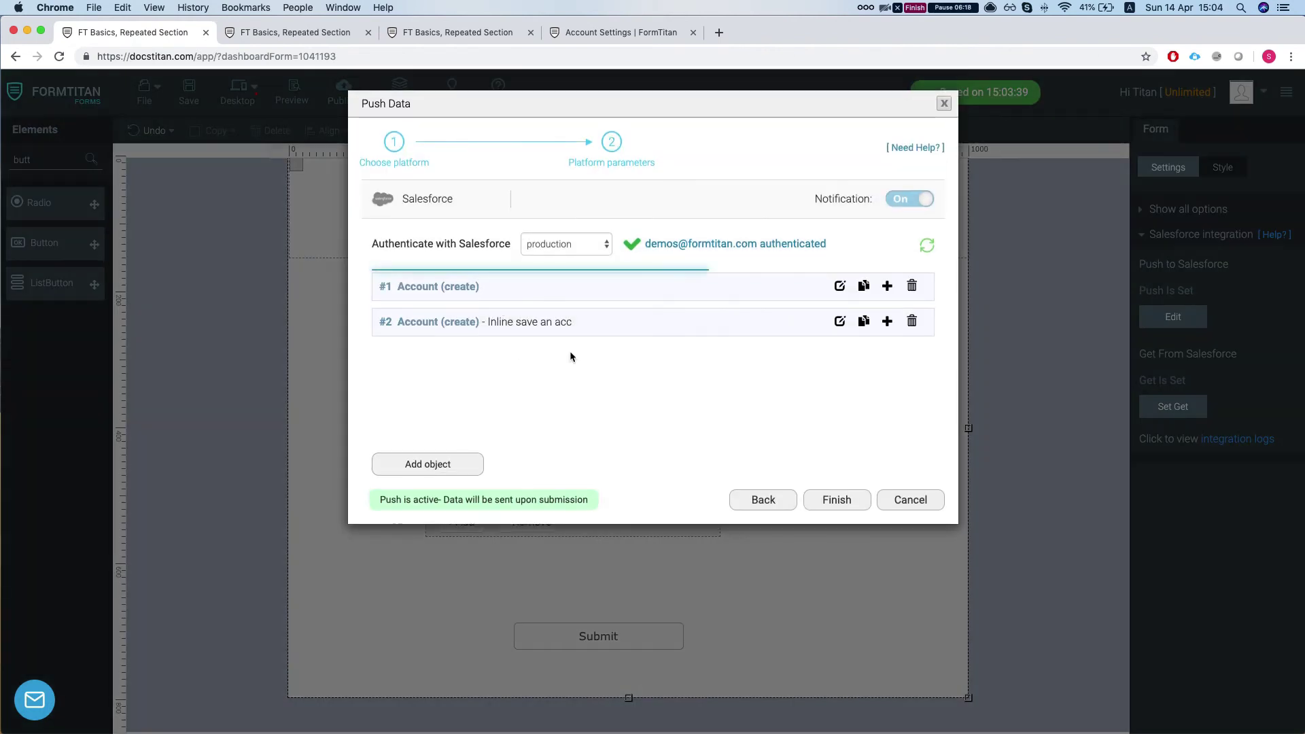
click(912, 286)
- Add a new push object set to Account and expand its Action options
click(428, 465)
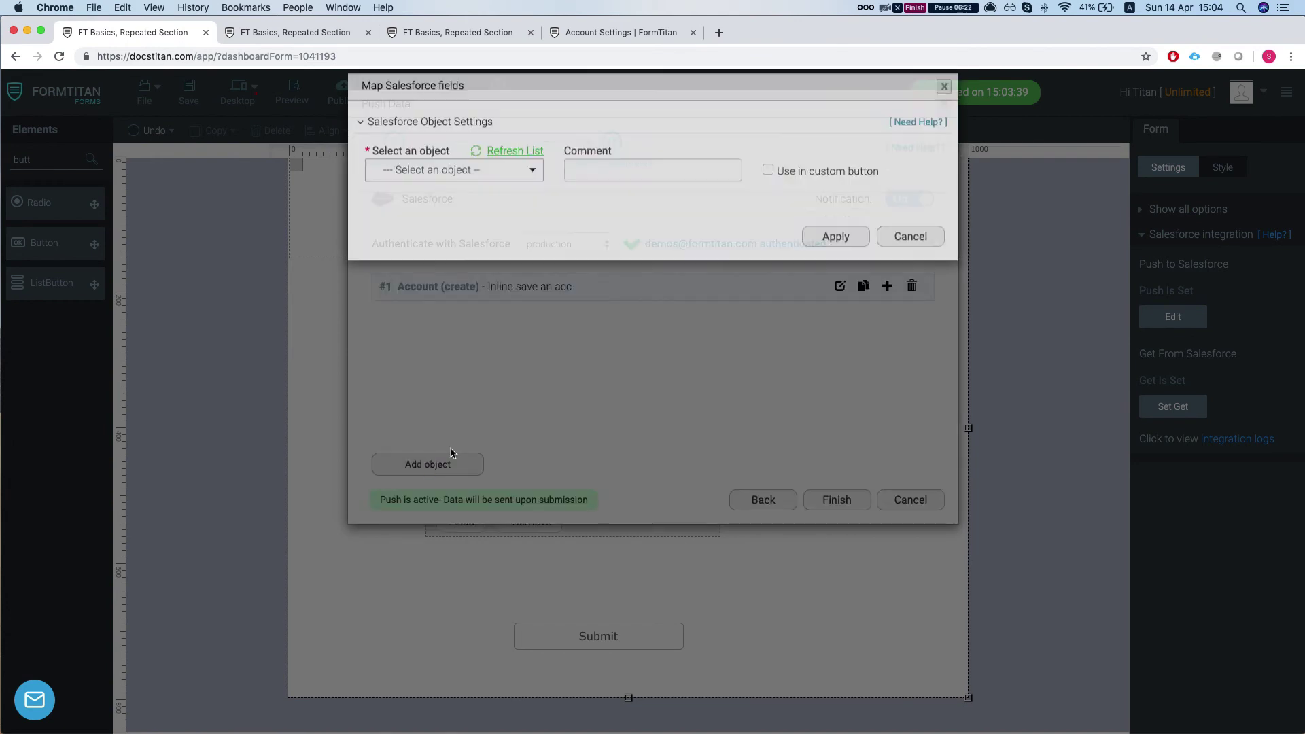
click(488, 190)
click(440, 231)
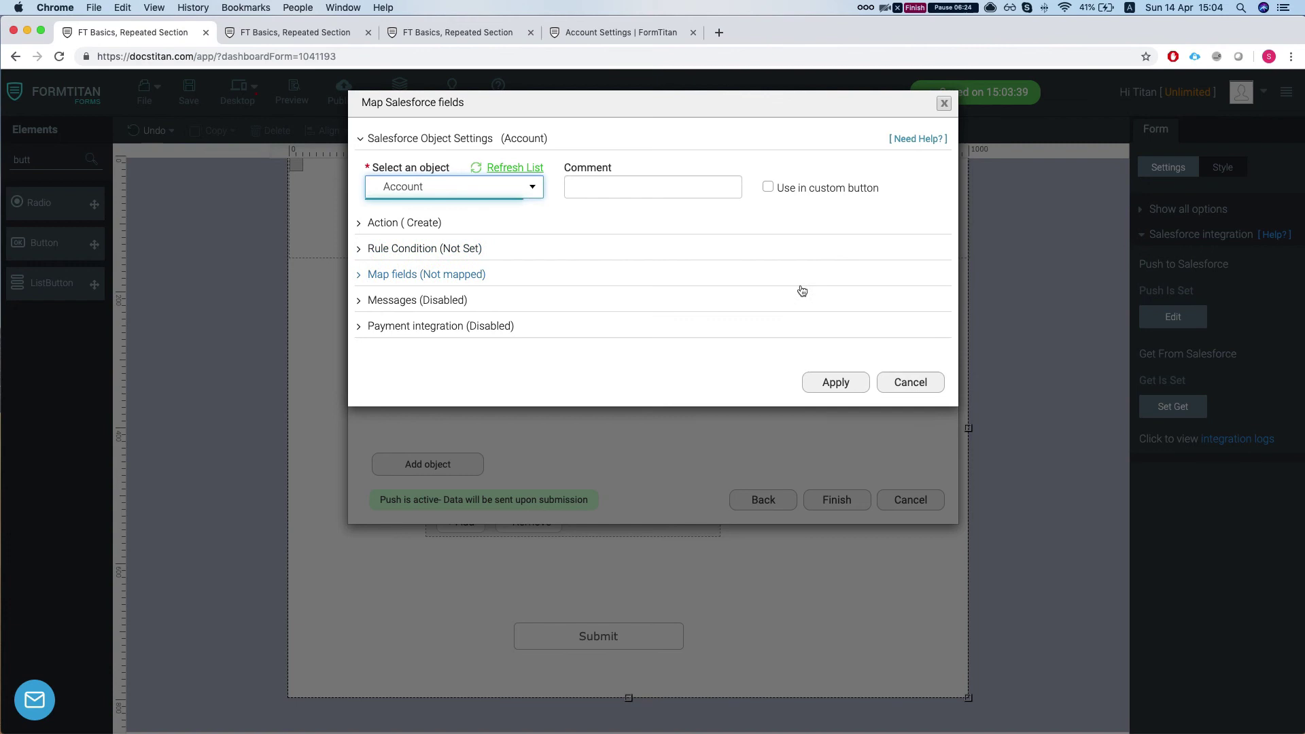
click(409, 223)
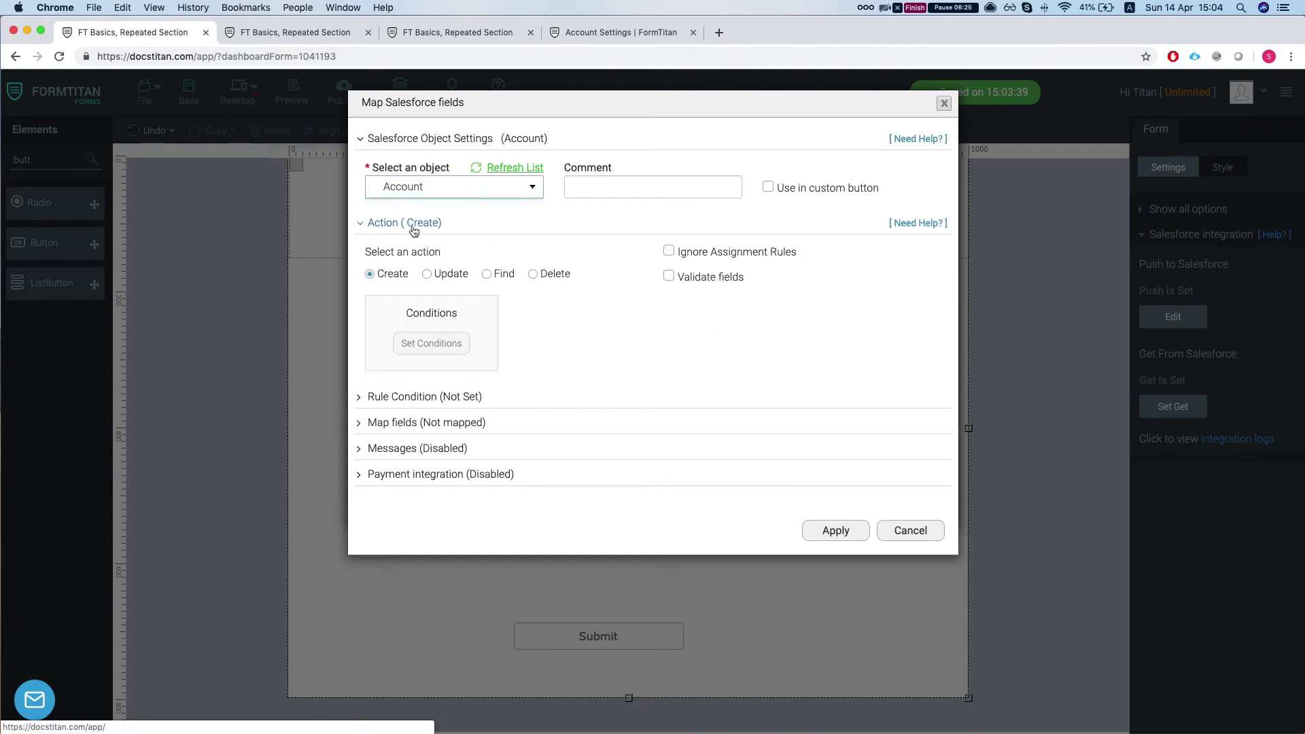
- Switch the Account push to Update with condition Account ID Equals AccId, and Create when no match is found
click(427, 274)
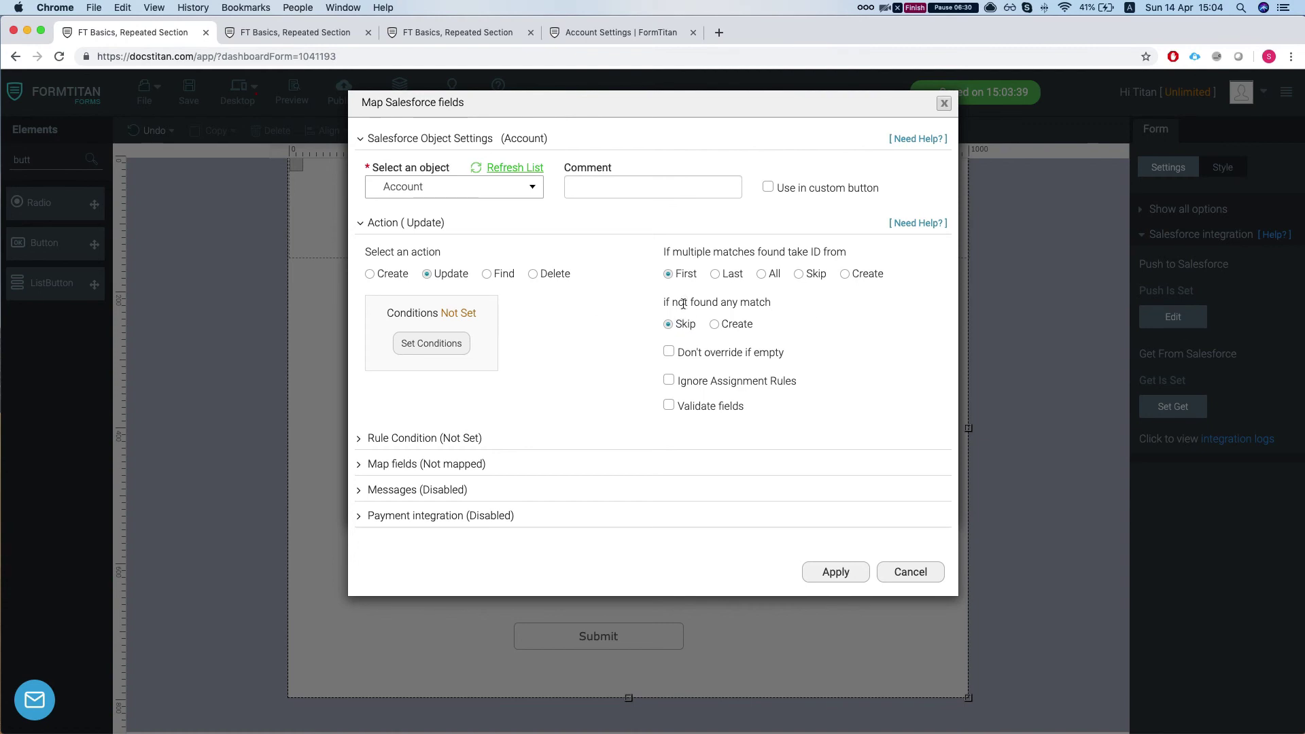
click(431, 344)
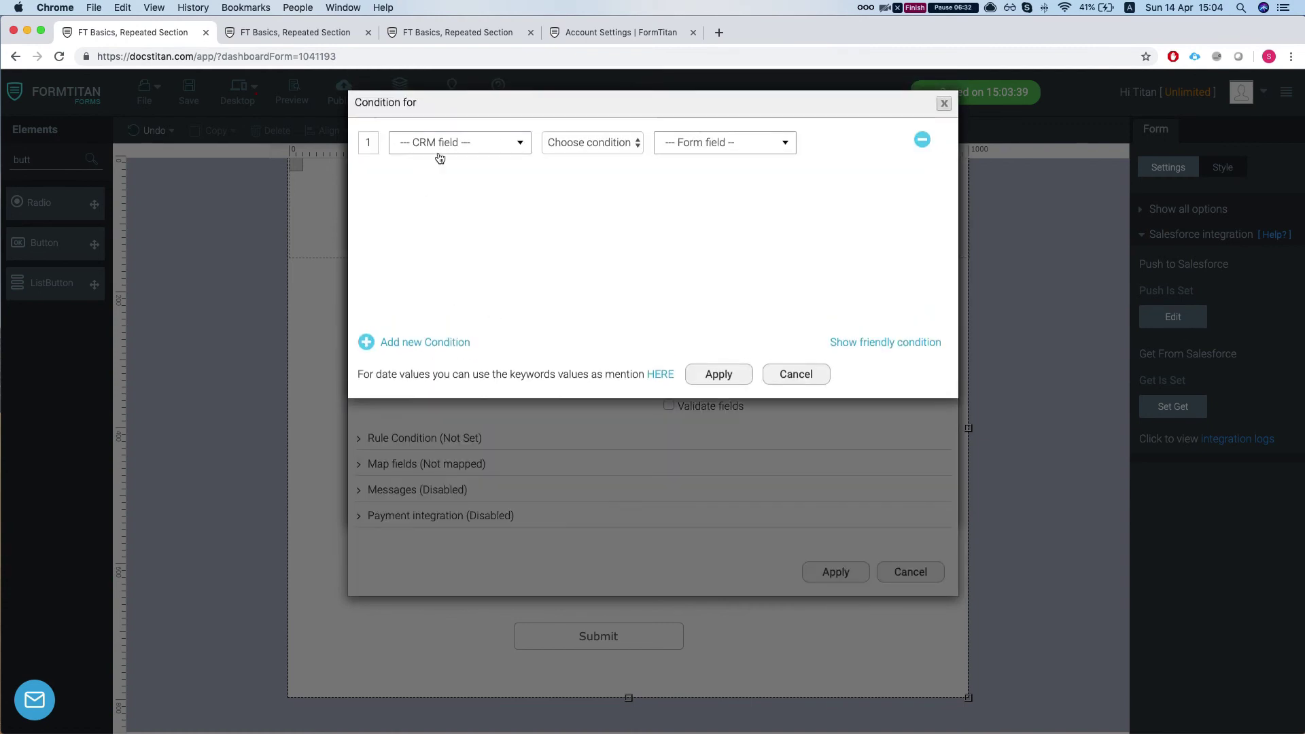
click(458, 144)
click(426, 239)
click(592, 142)
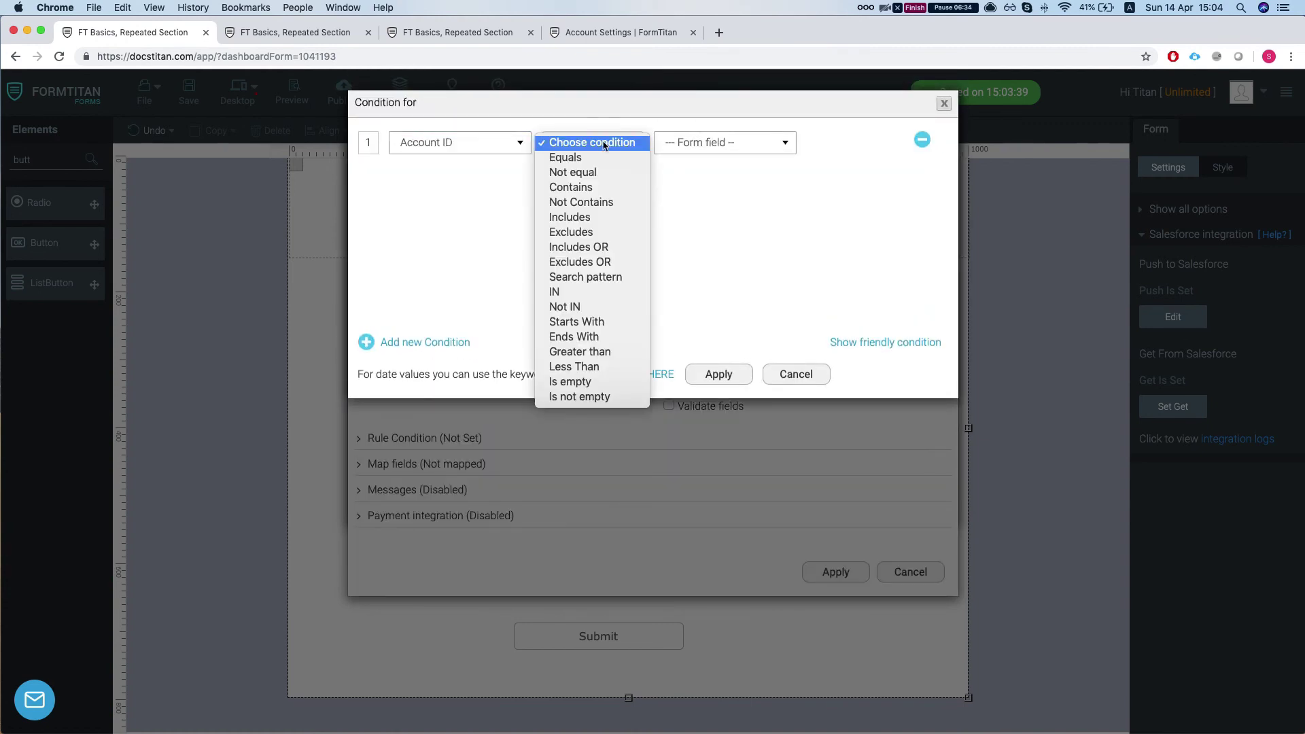
click(563, 160)
click(725, 142)
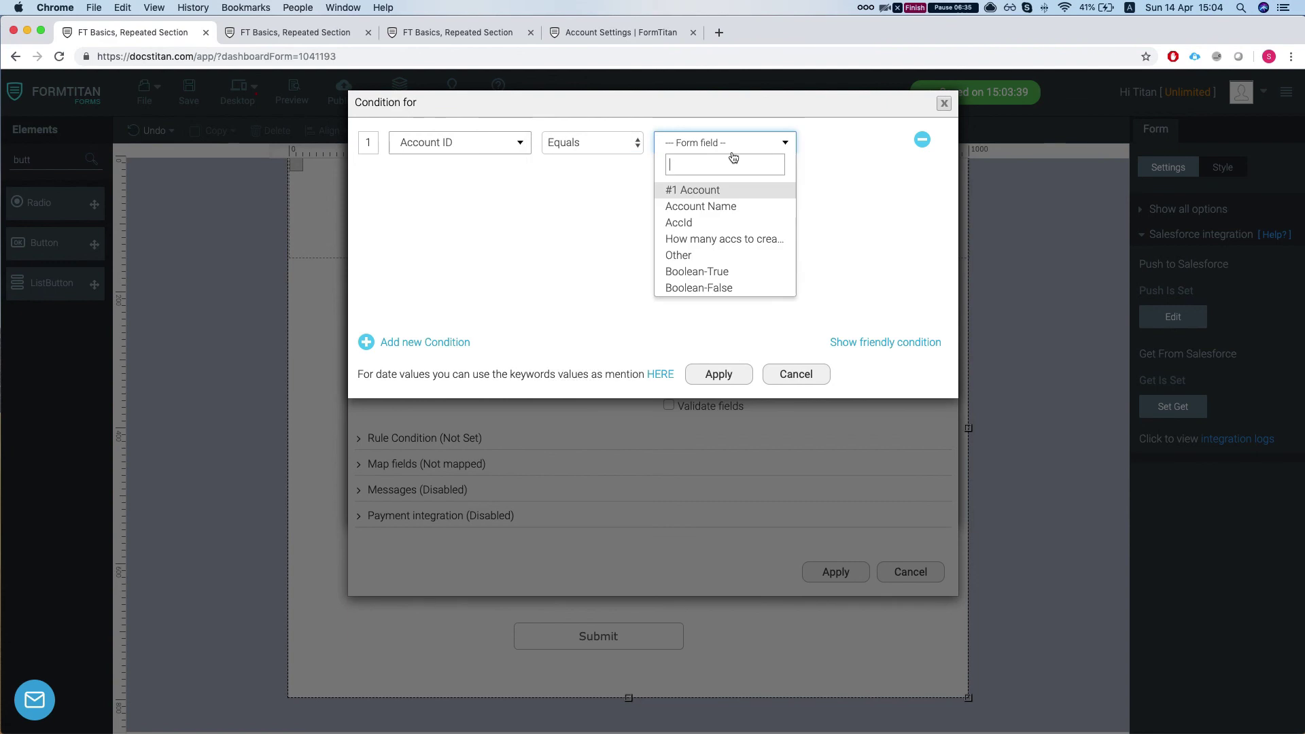
click(702, 221)
click(715, 374)
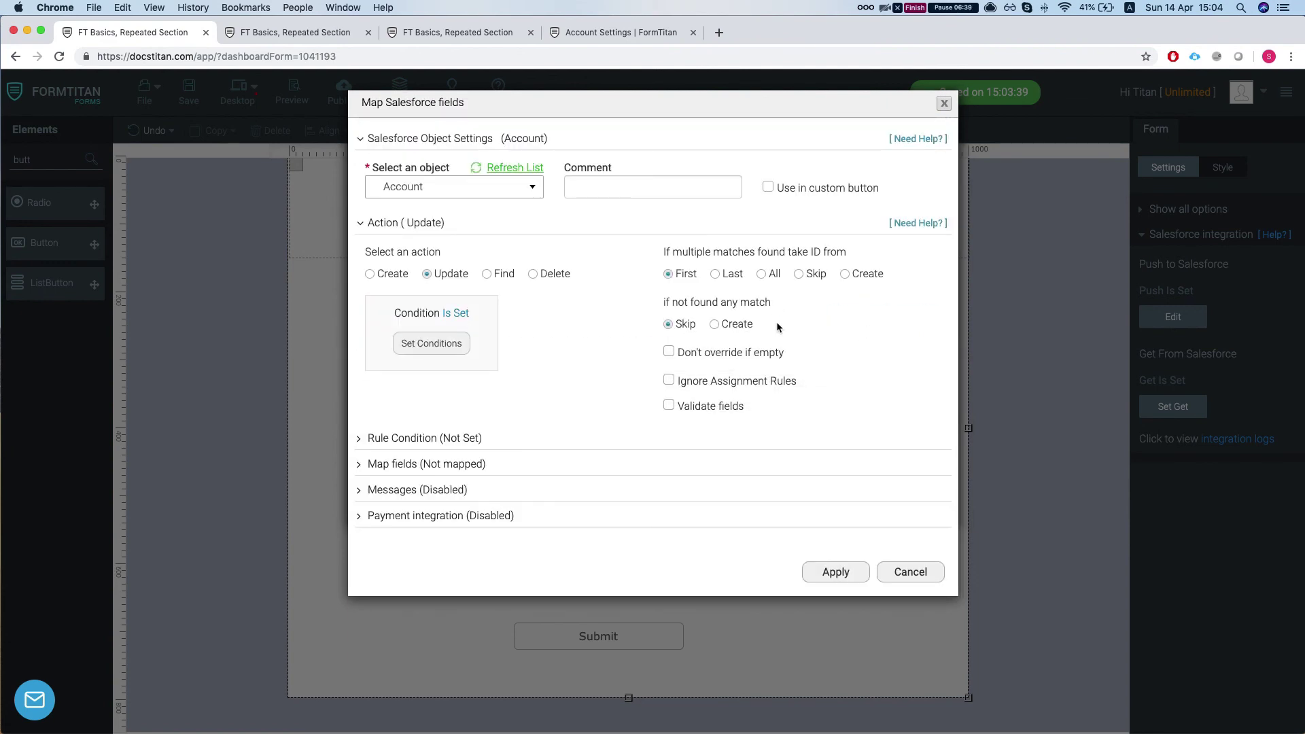
drag(685, 300, 768, 301)
click(721, 328)
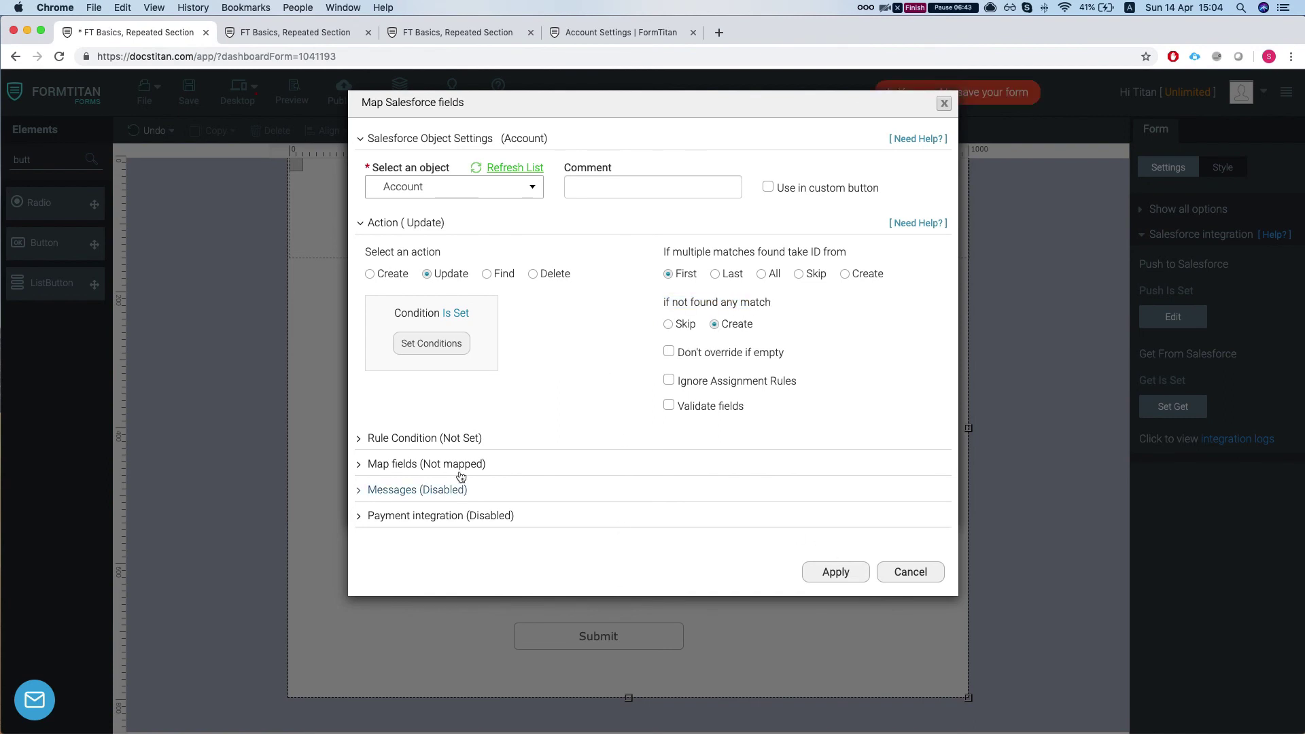
- Map the Salesforce Account Name field to the form's Account Name field and apply the push setup
click(423, 468)
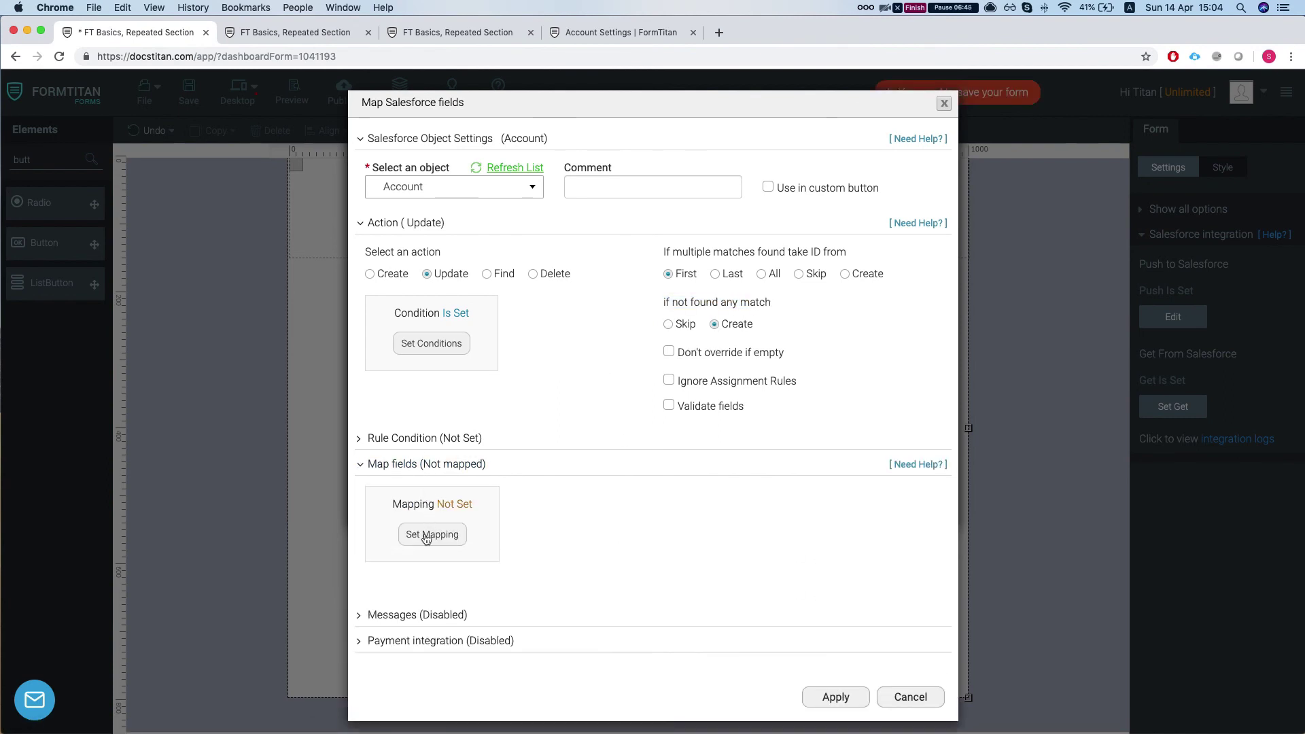
click(426, 534)
click(262, 175)
click(525, 240)
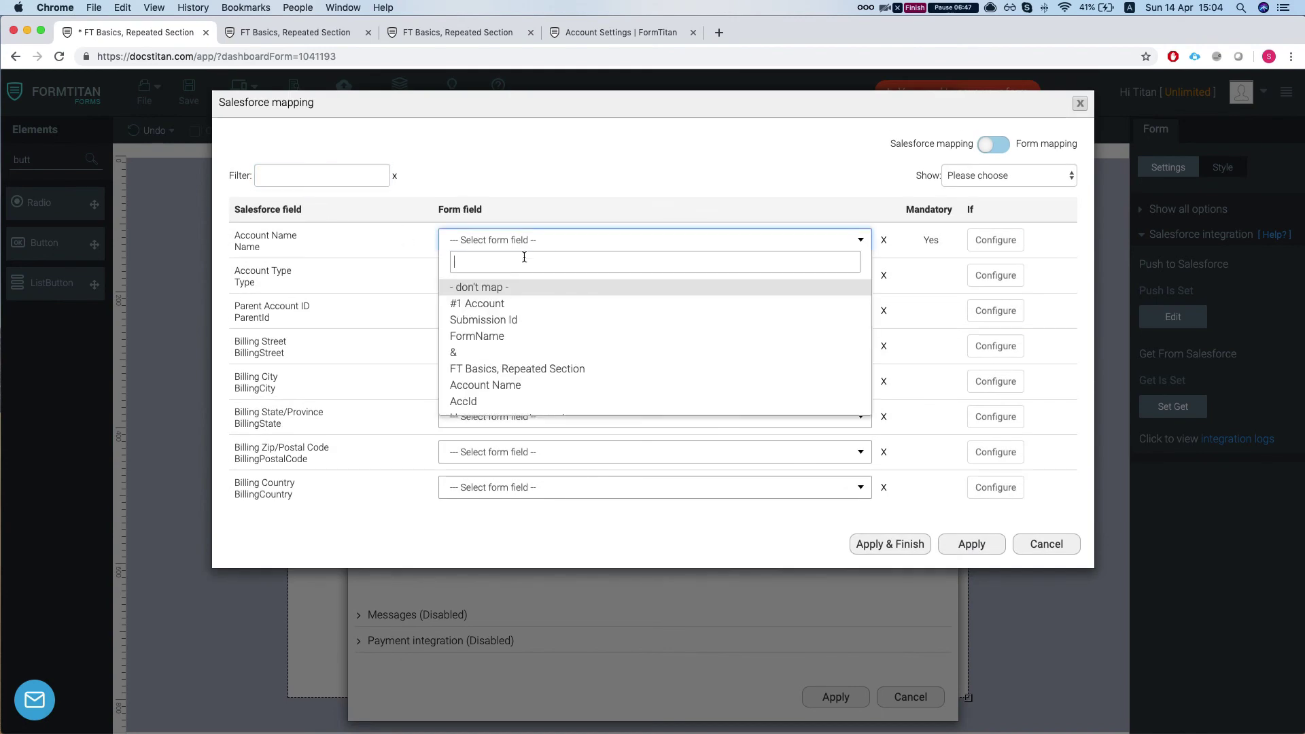
text(acc)
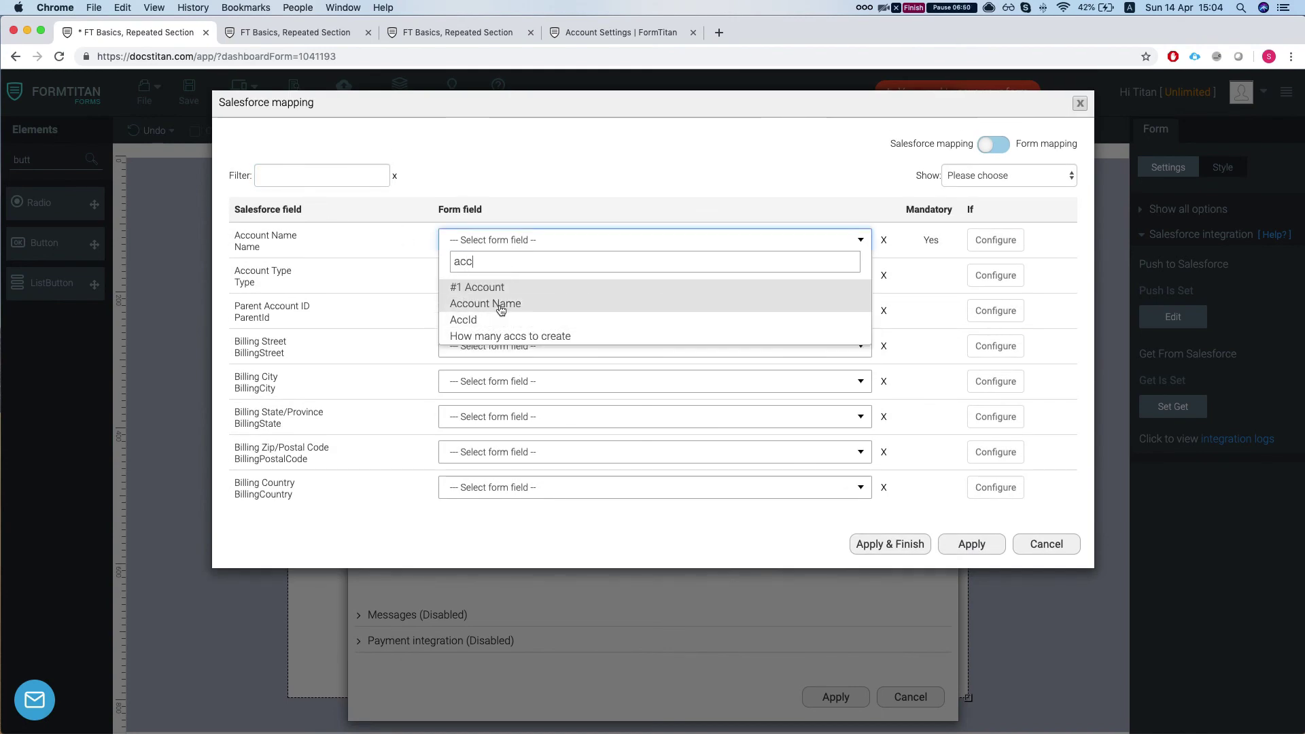
click(498, 303)
click(884, 545)
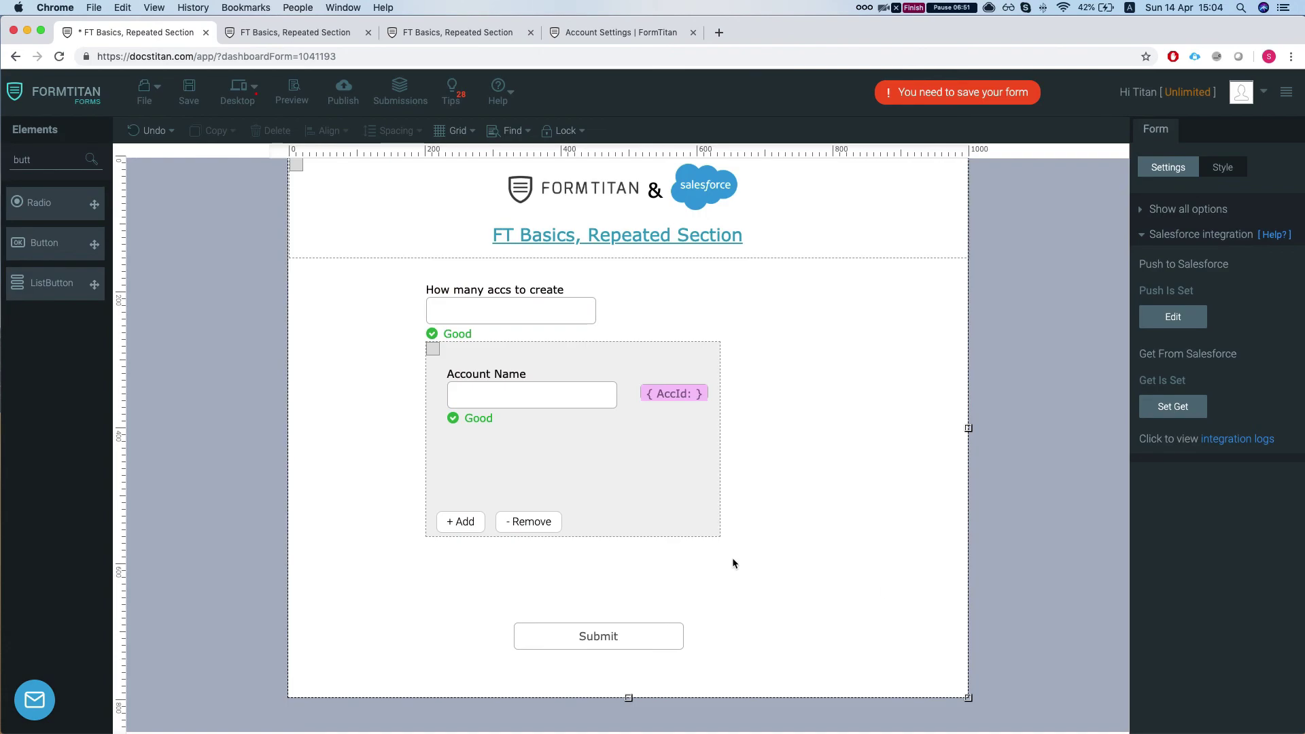
click(650, 481)
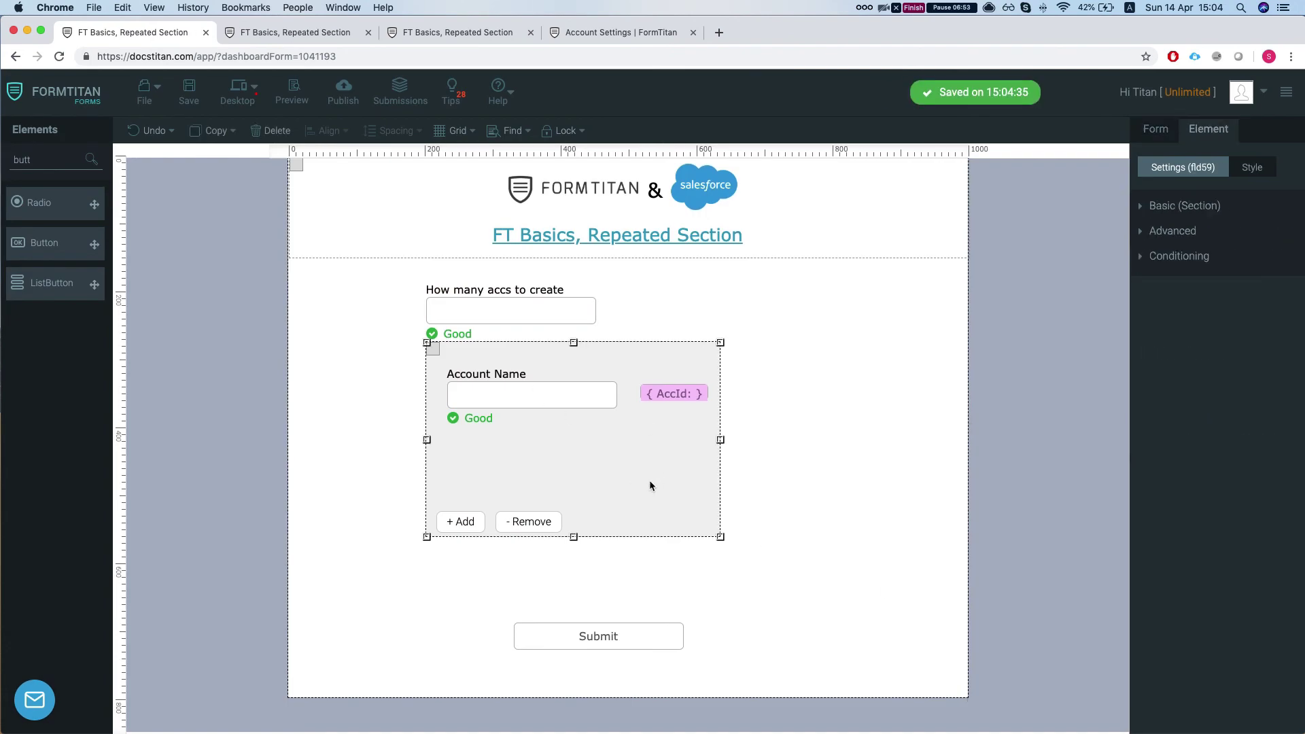
- Open the live form preview and review the prefilled GenePoint account entry
click(312, 90)
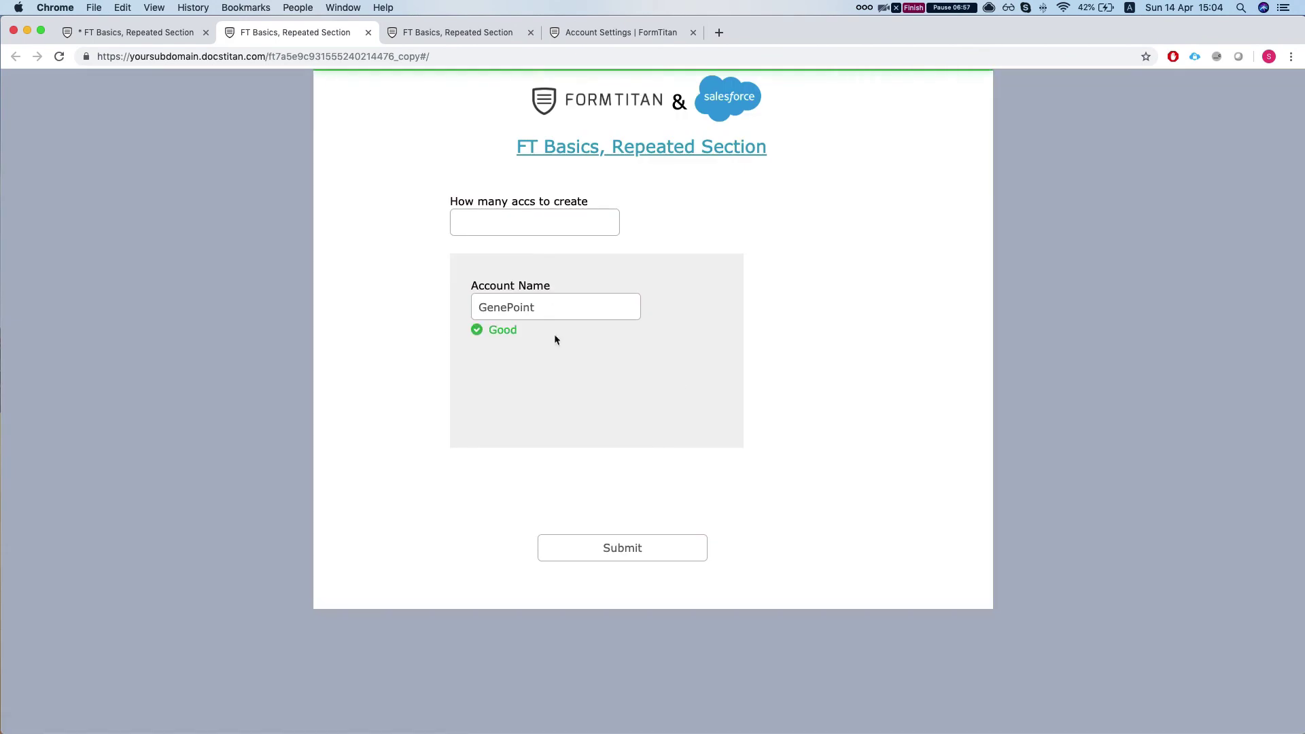
scroll(541, 332, down, 2)
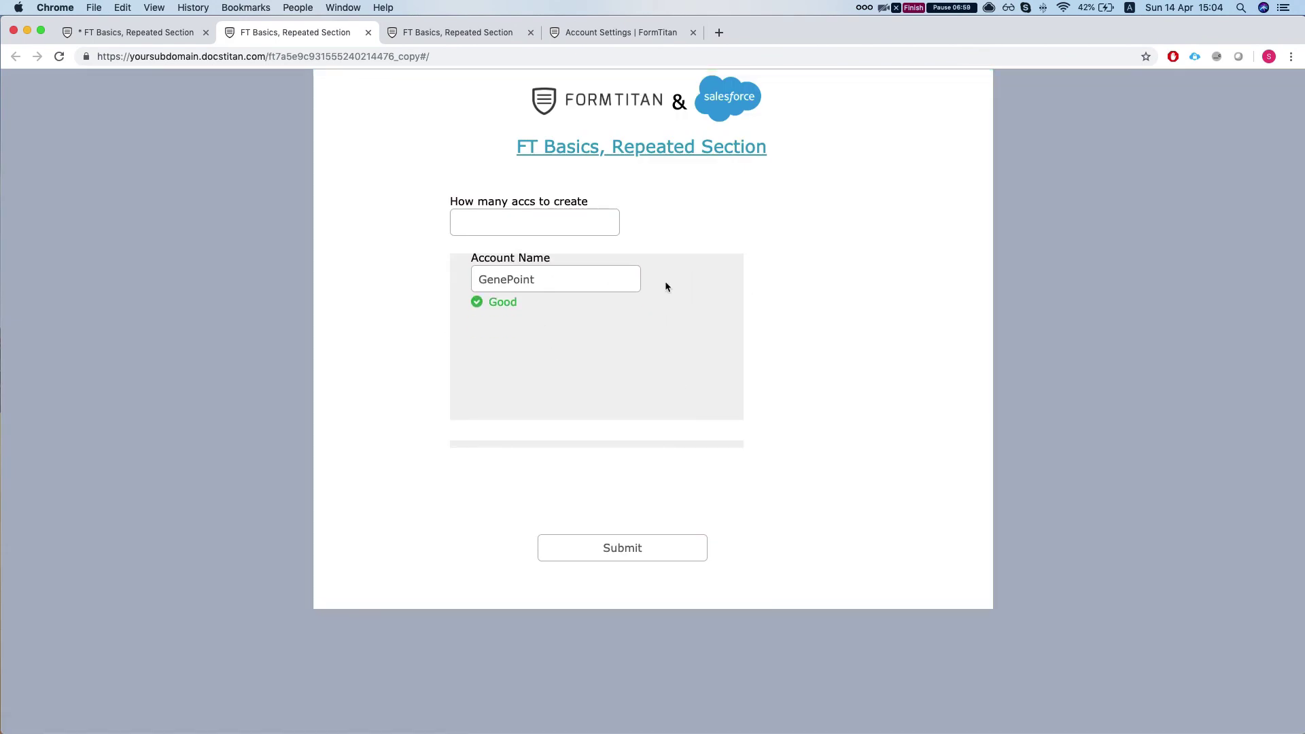
scroll(663, 287, down, 5)
scroll(660, 292, up, 8)
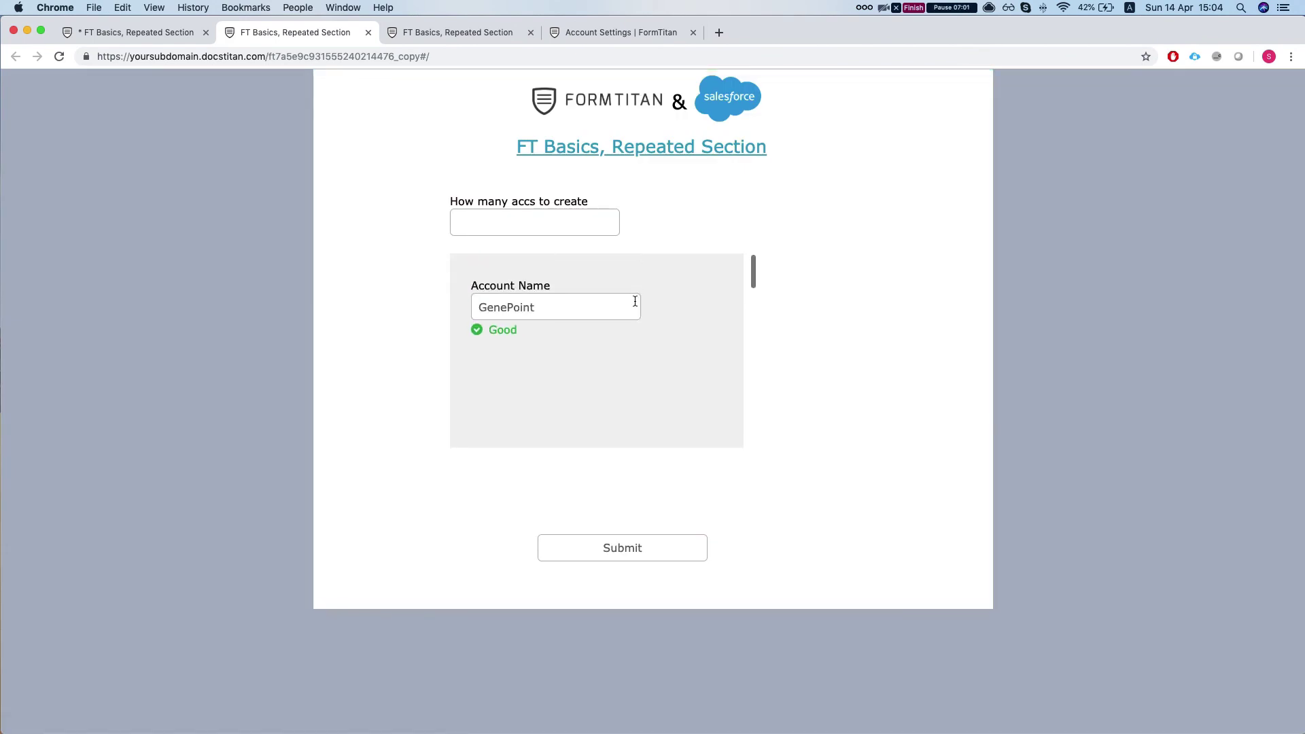
scroll(524, 377, down, 5)
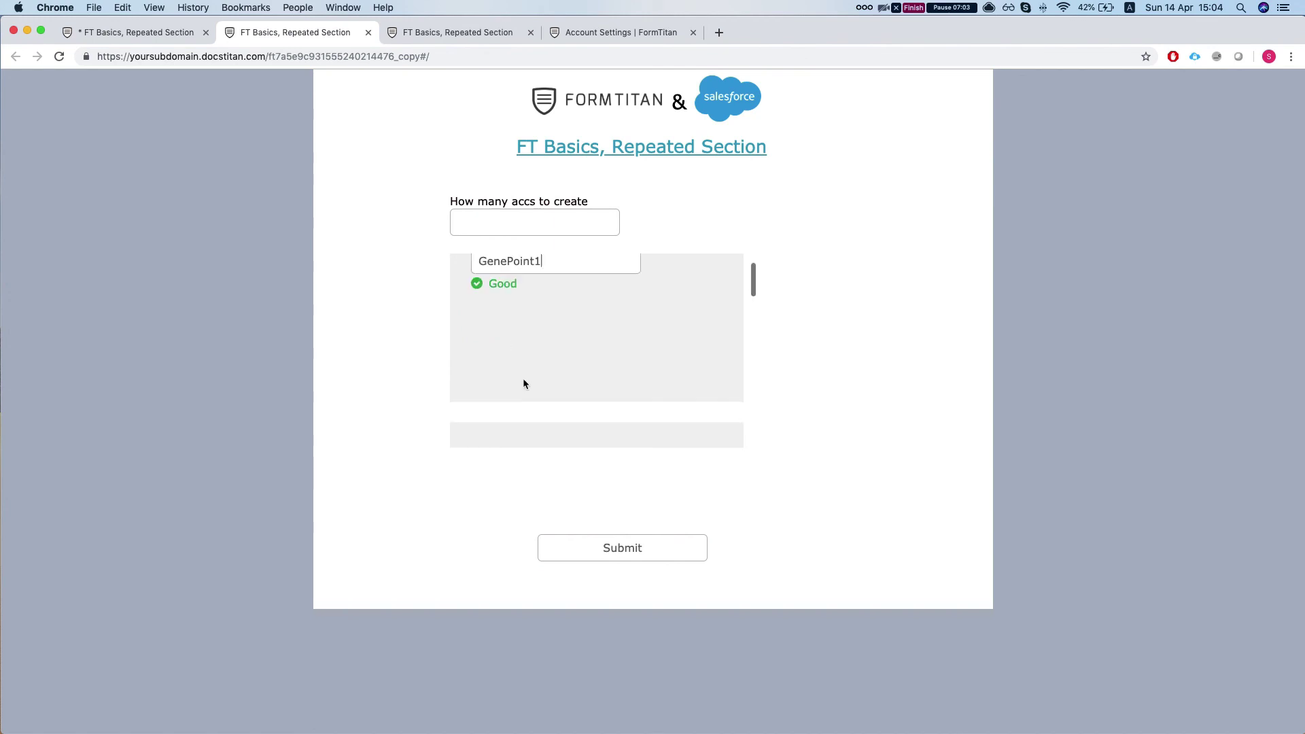
scroll(525, 384, down, 10)
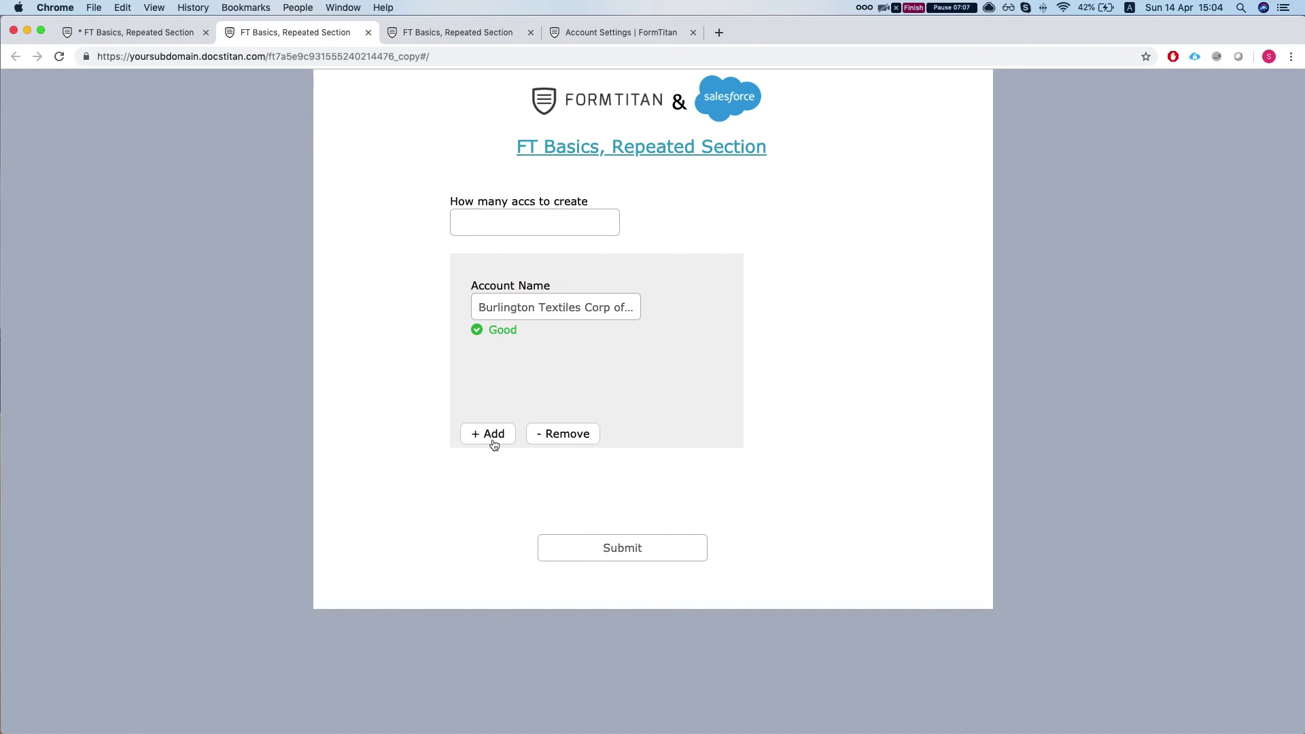
- Add a new account entry named 'new acc' and submit the form
click(493, 438)
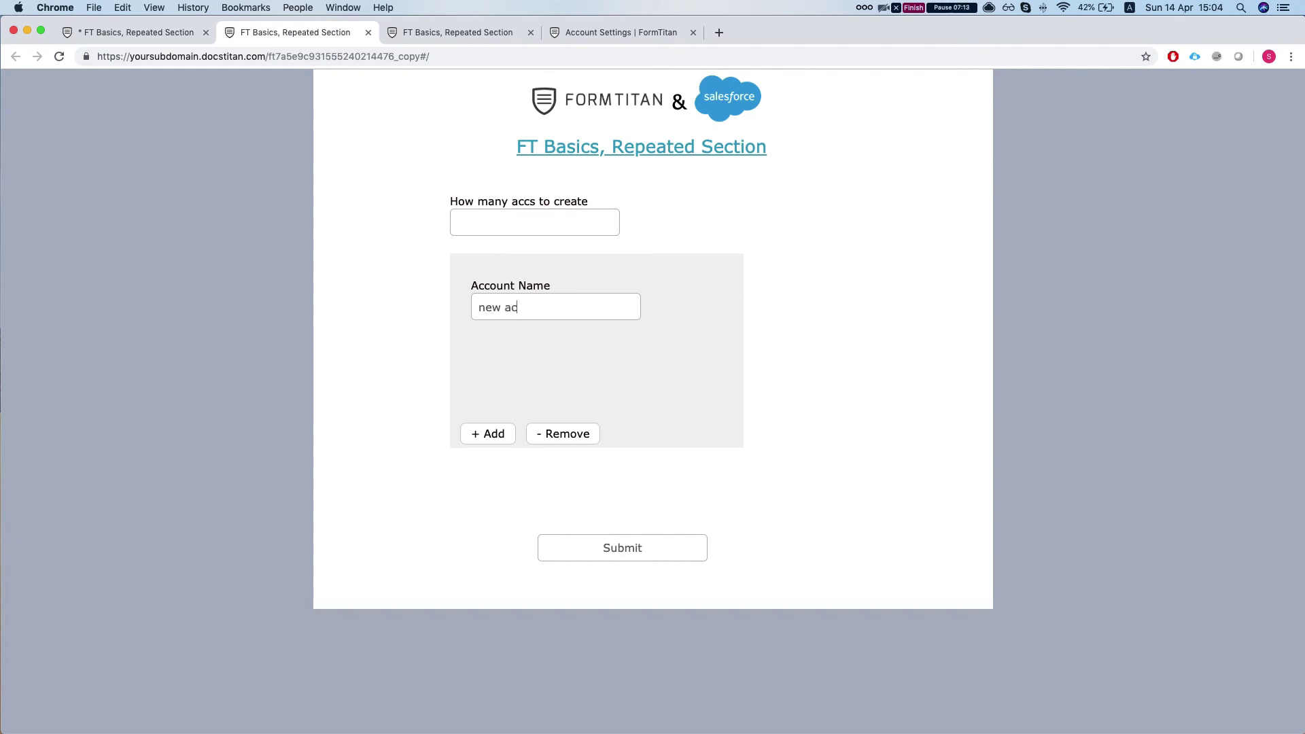
scroll(544, 319, up, 10)
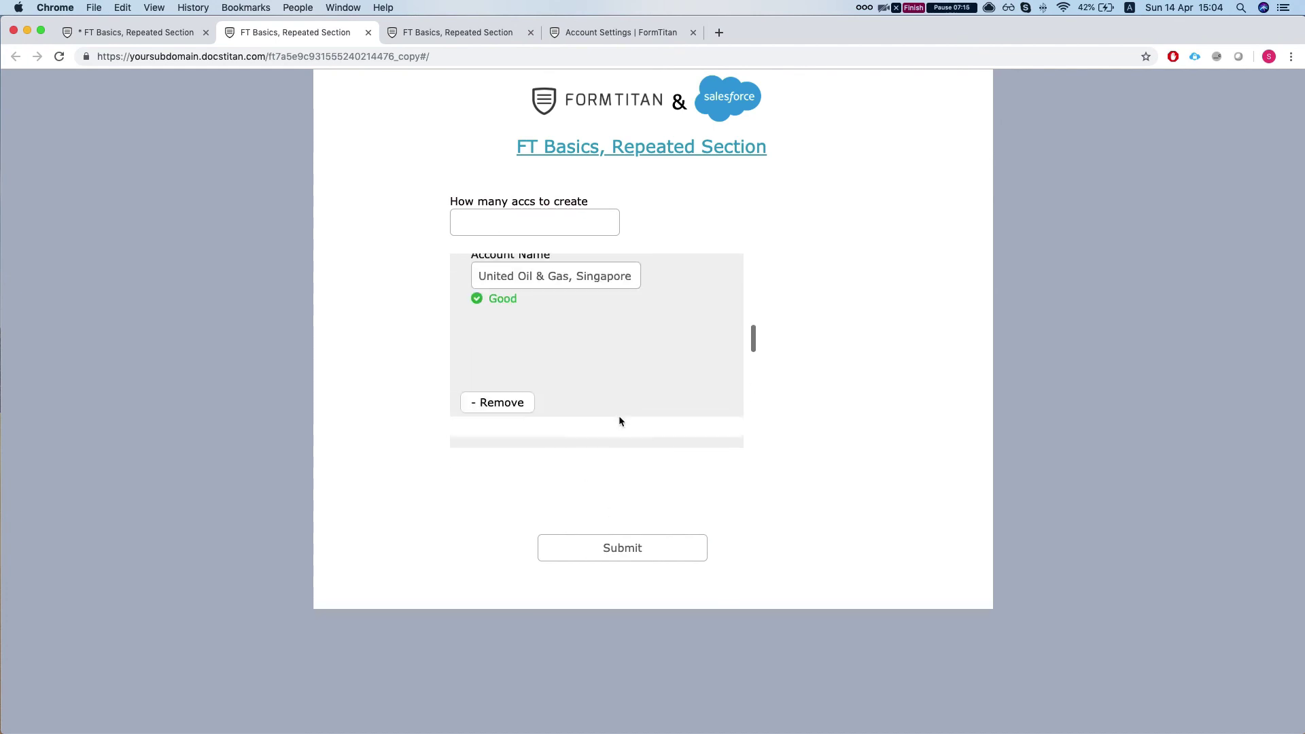
scroll(521, 326, down, 5)
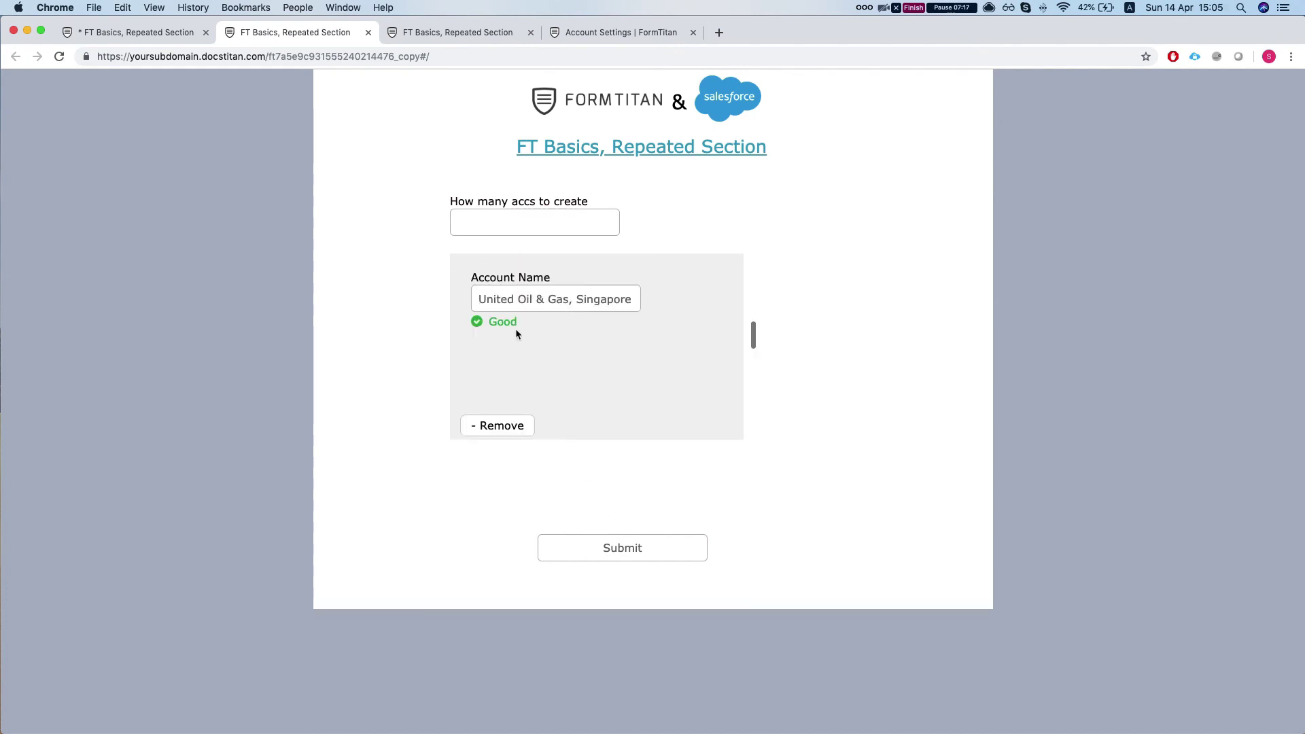
scroll(565, 330, down, 5)
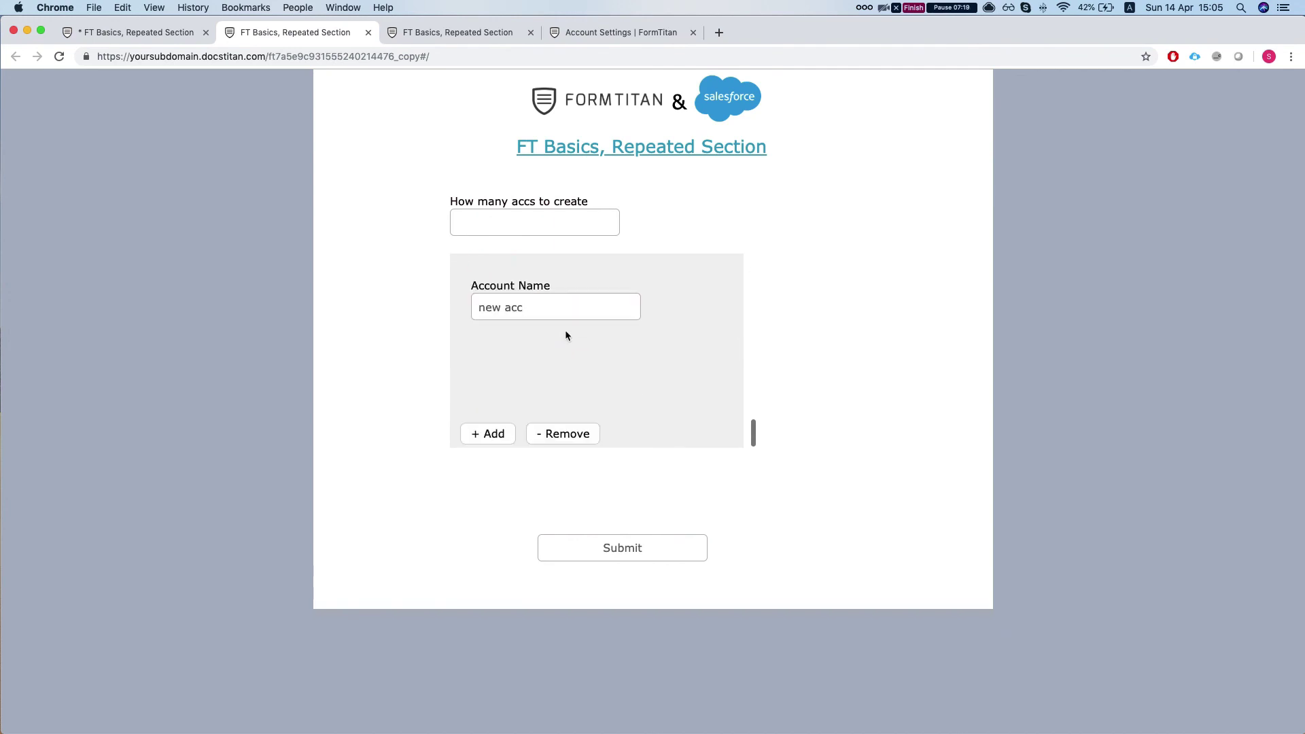
scroll(565, 330, up, 6)
scroll(534, 332, down, 2)
scroll(534, 331, down, 3)
click(625, 557)
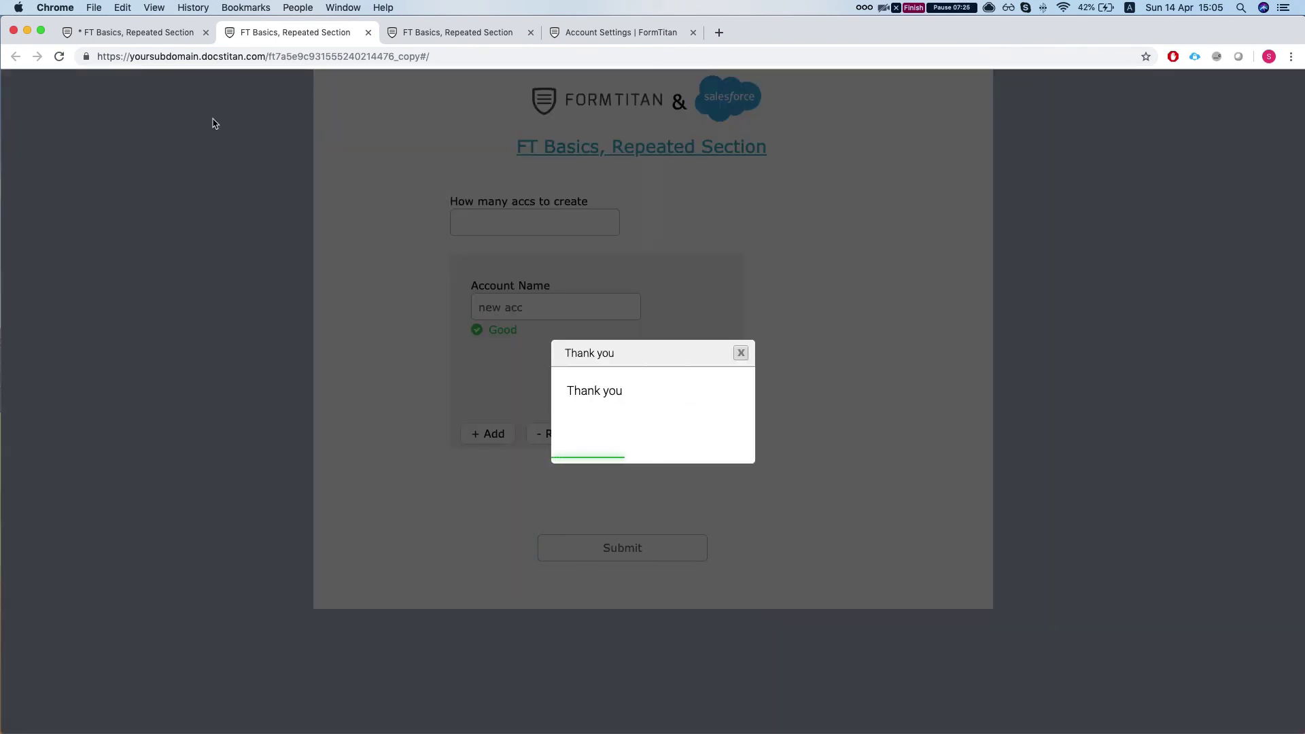
- Reload the Push Settings logs to confirm the account updates, then return to the form builder
click(469, 32)
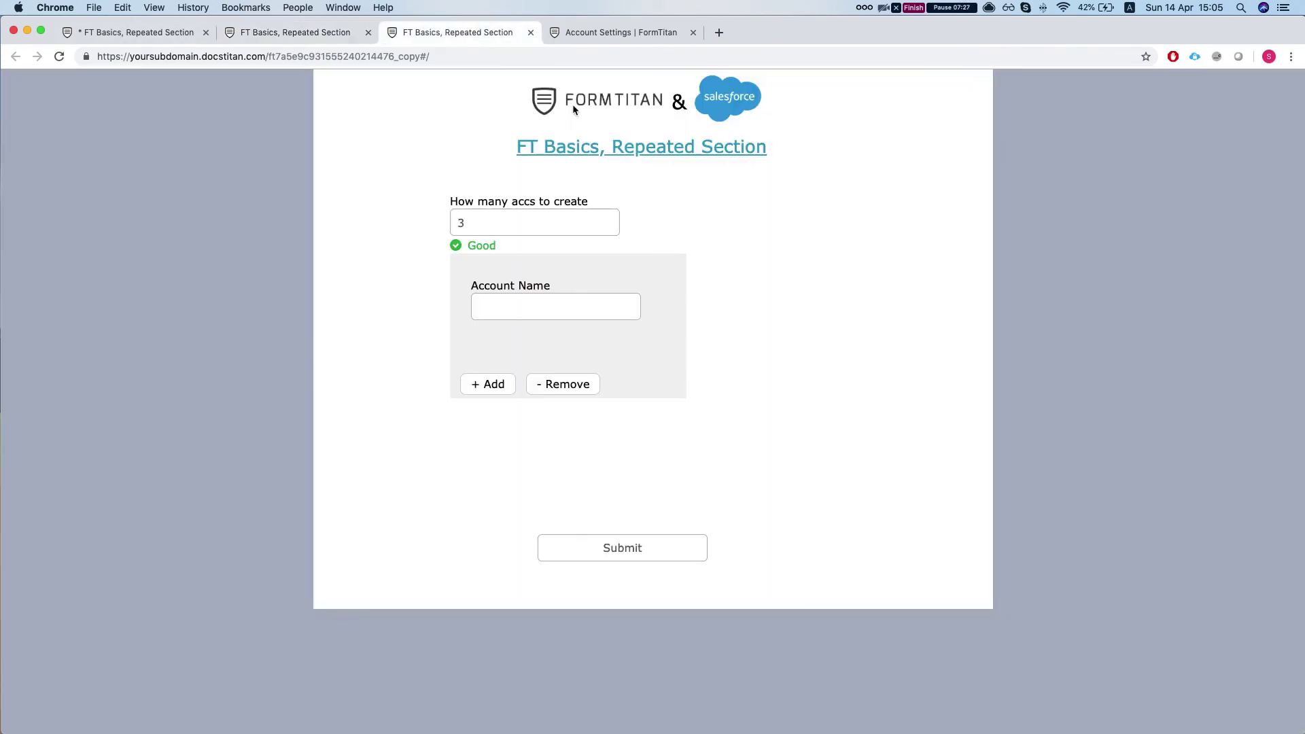
click(587, 37)
key(super+r)
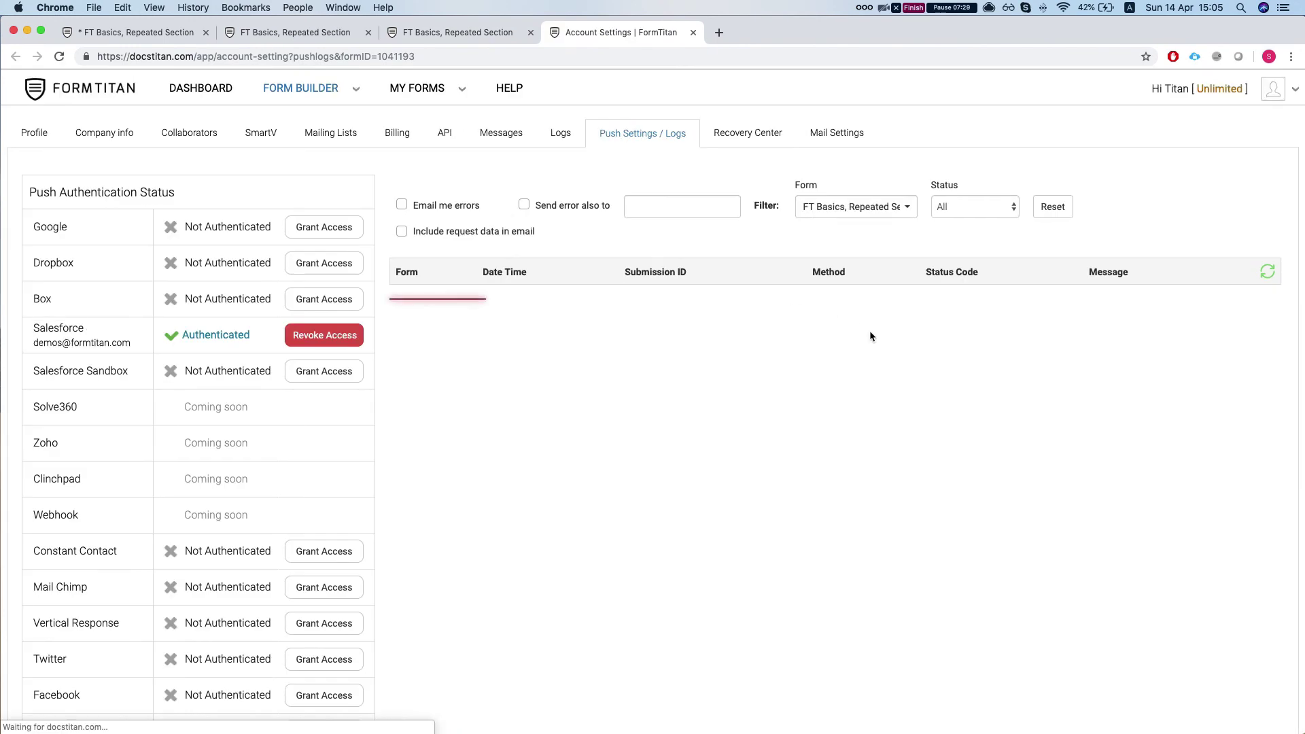
scroll(945, 265, down, 1)
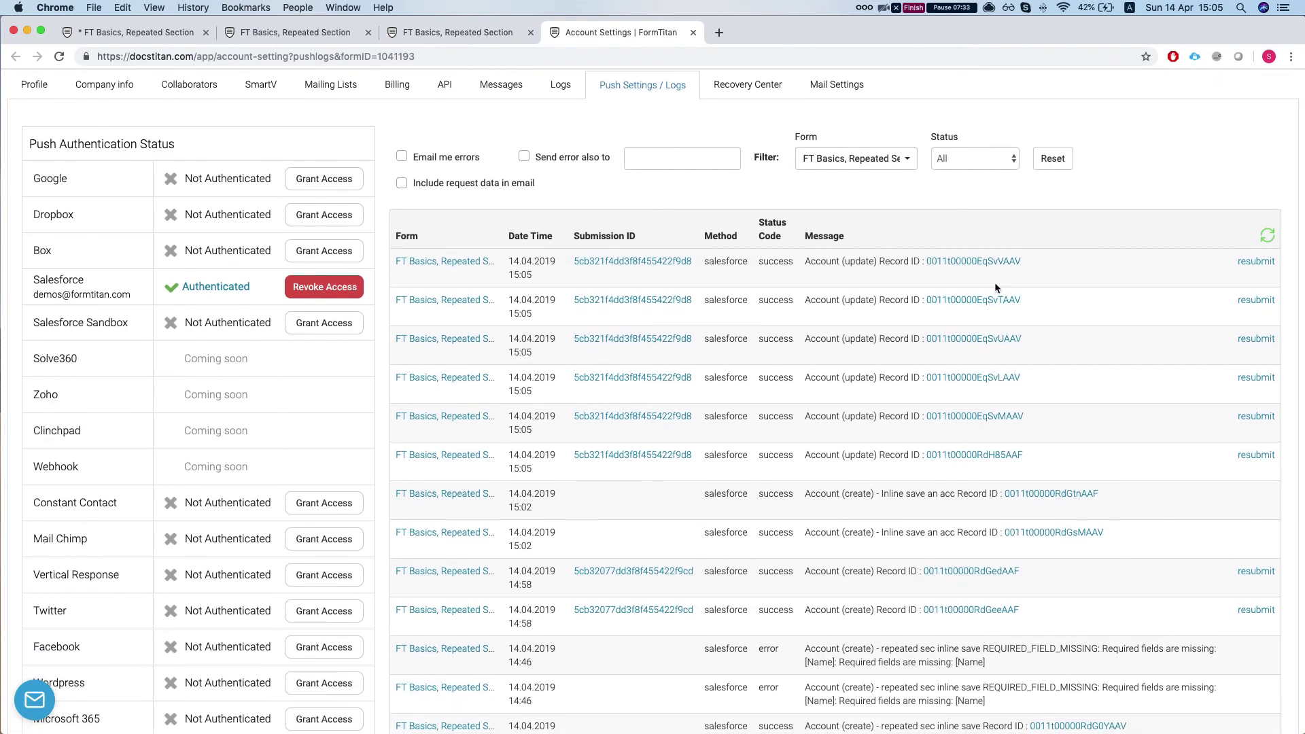
key(super+r)
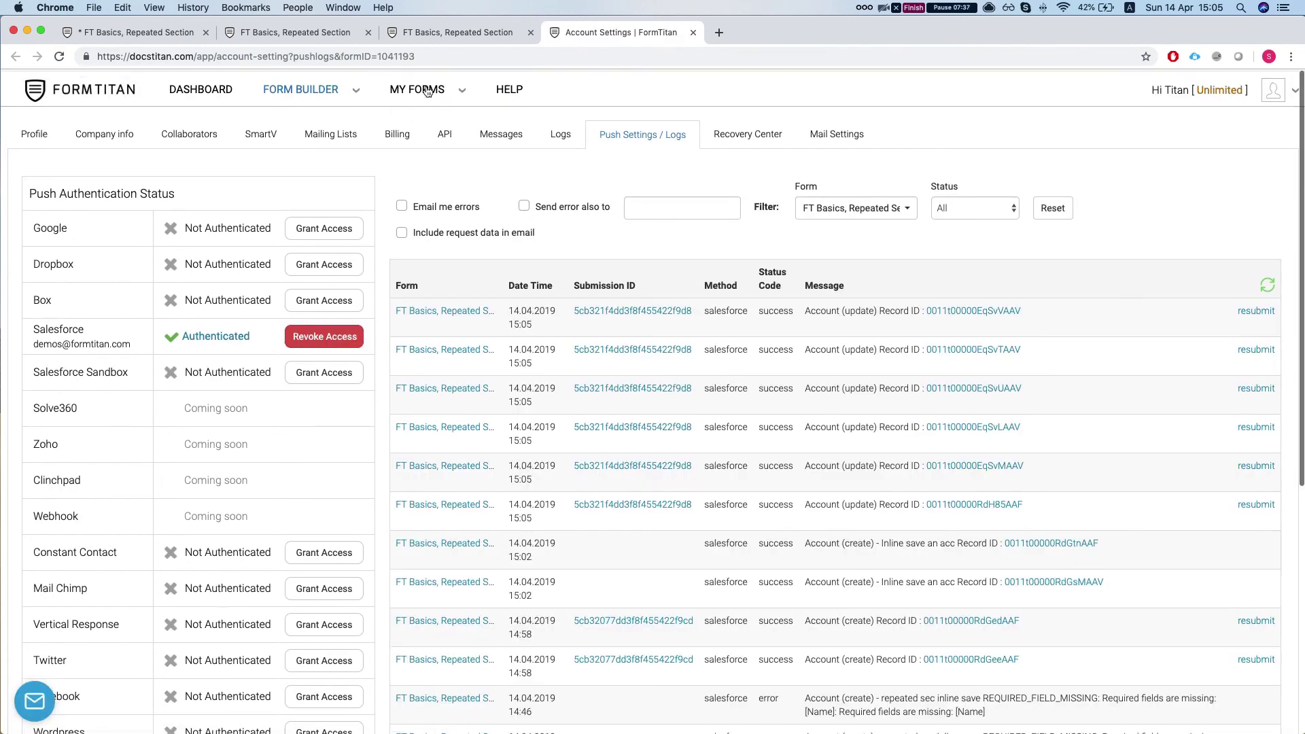
key(super+alt+Left)
key(super+alt+Left)
key(super+alt+Left)
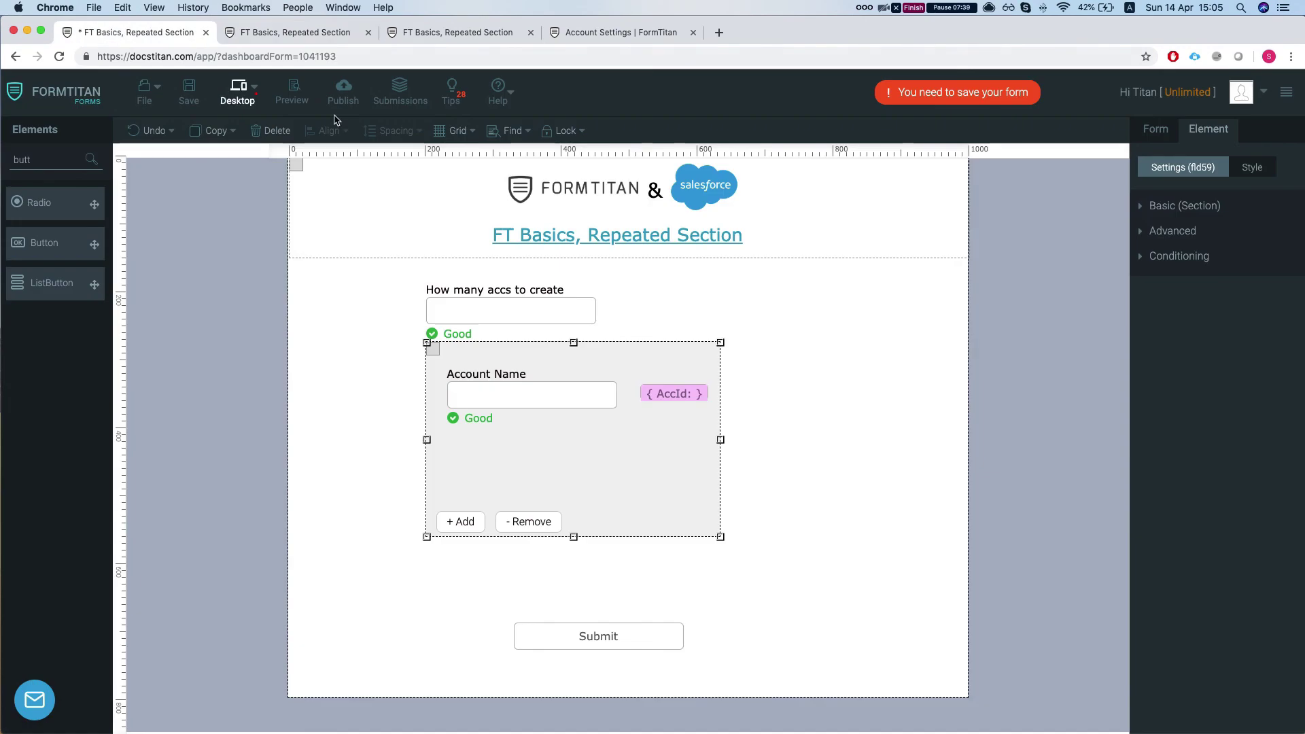